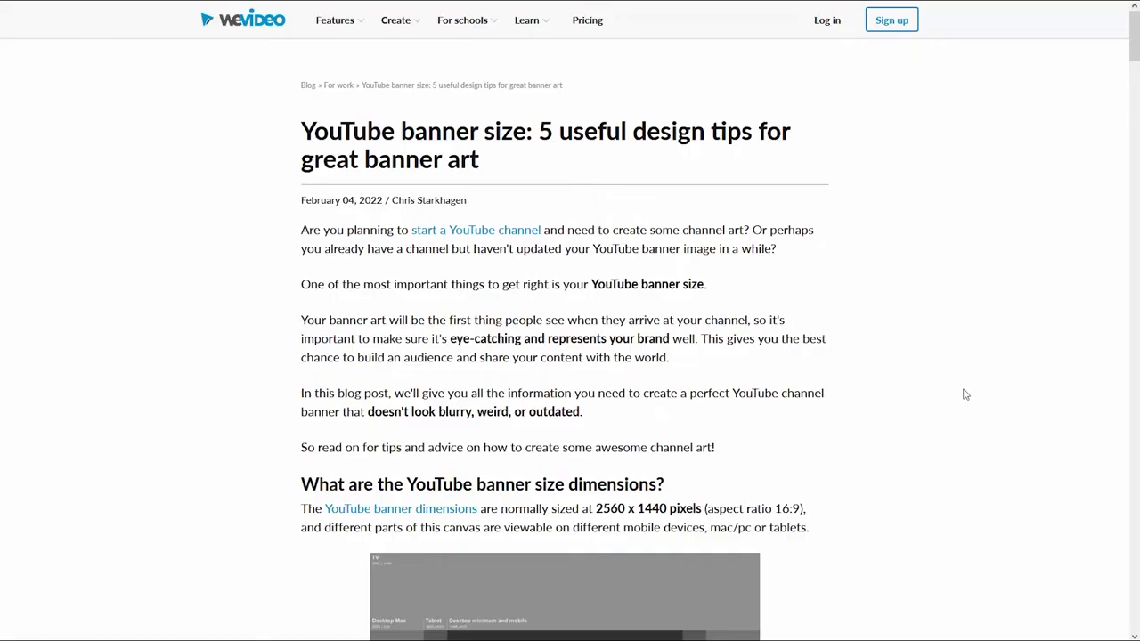
Find the YouTube banner dimensions section in the article and download the linked YouTube banner template
middle_click(962, 393)
left_click(938, 452)
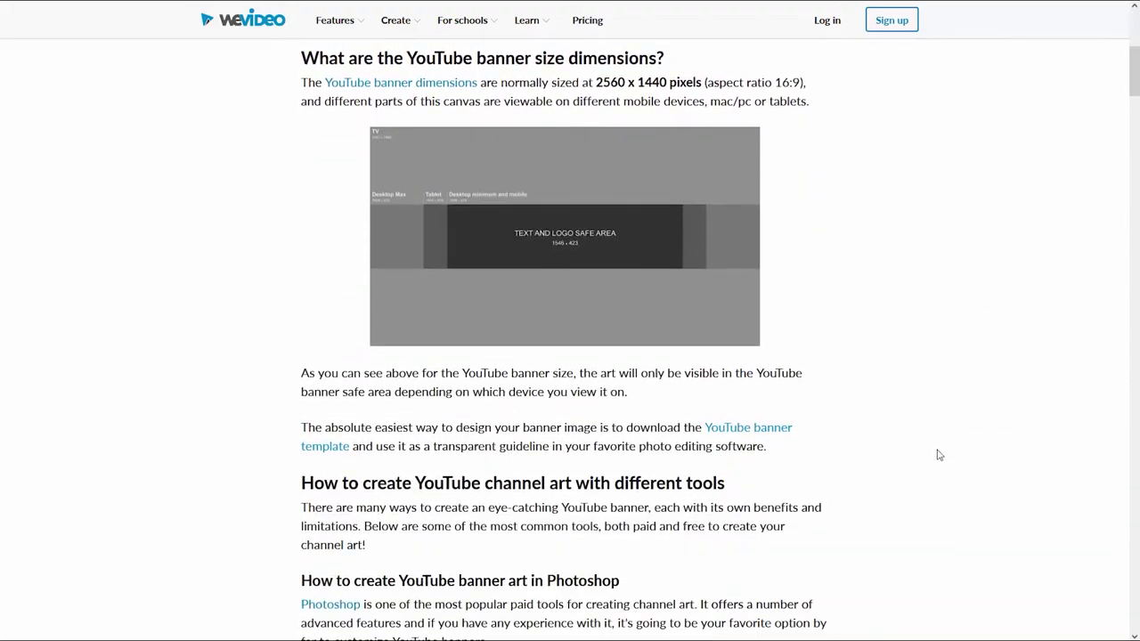
left_click(786, 439)
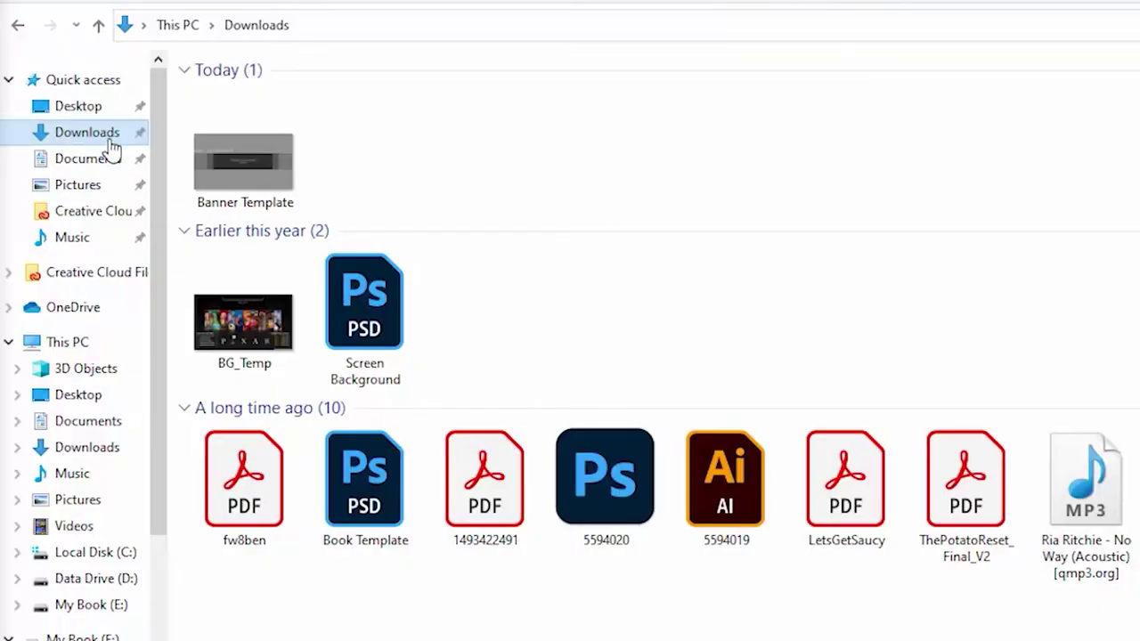
Open the Banner Template image from the Downloads folder in Adobe Photoshop 2022
left_click(236, 155)
right_click(236, 158)
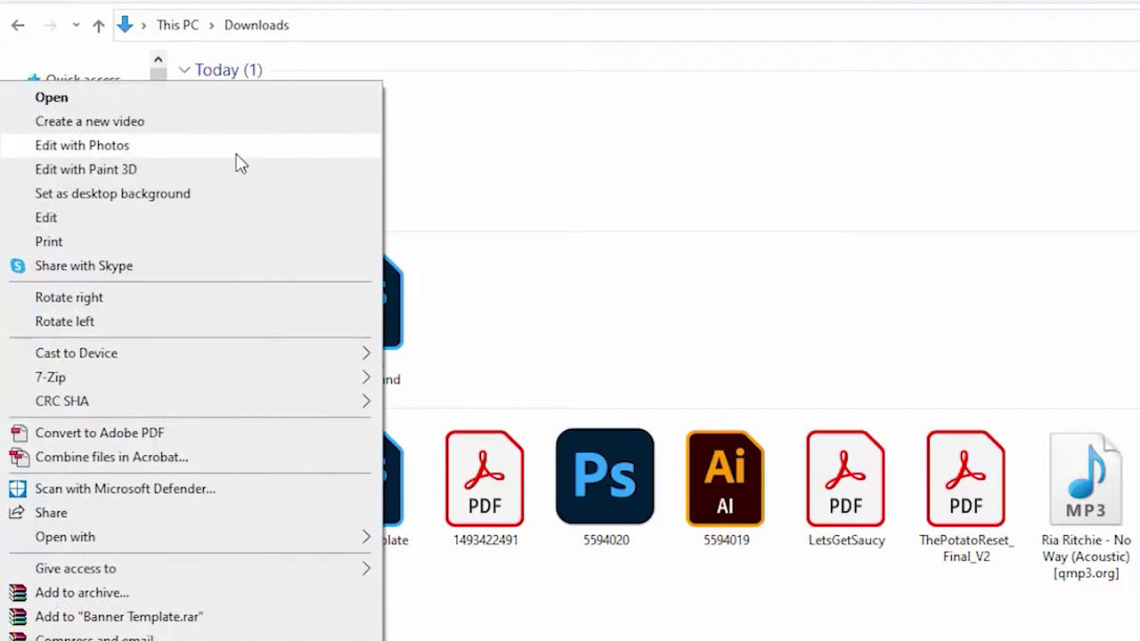
mouse_move(244, 537)
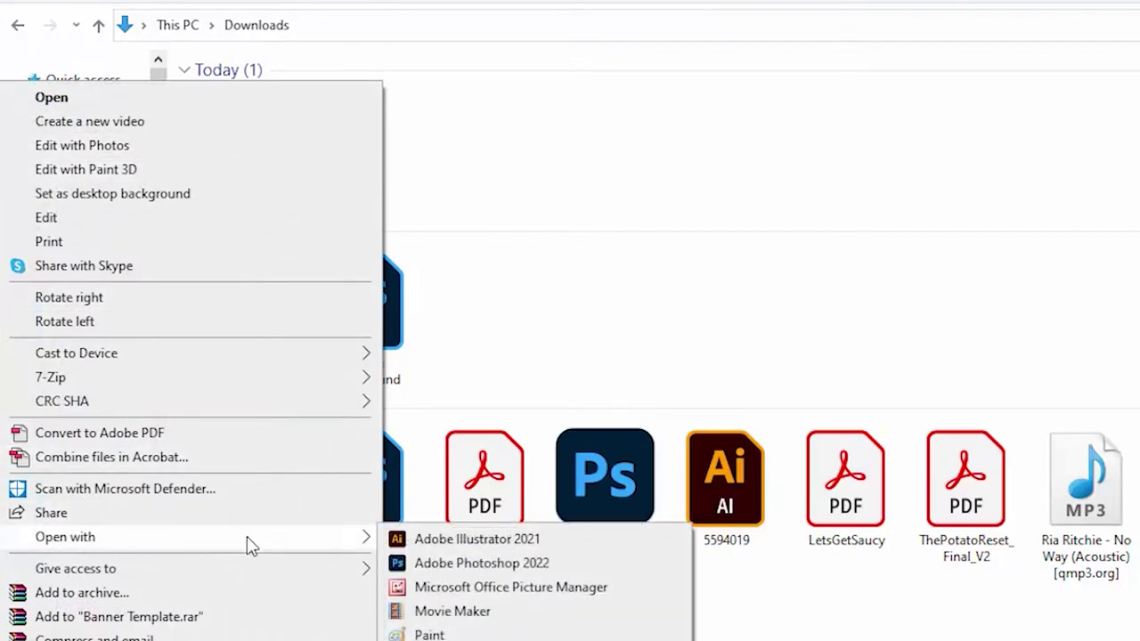
left_click(452, 564)
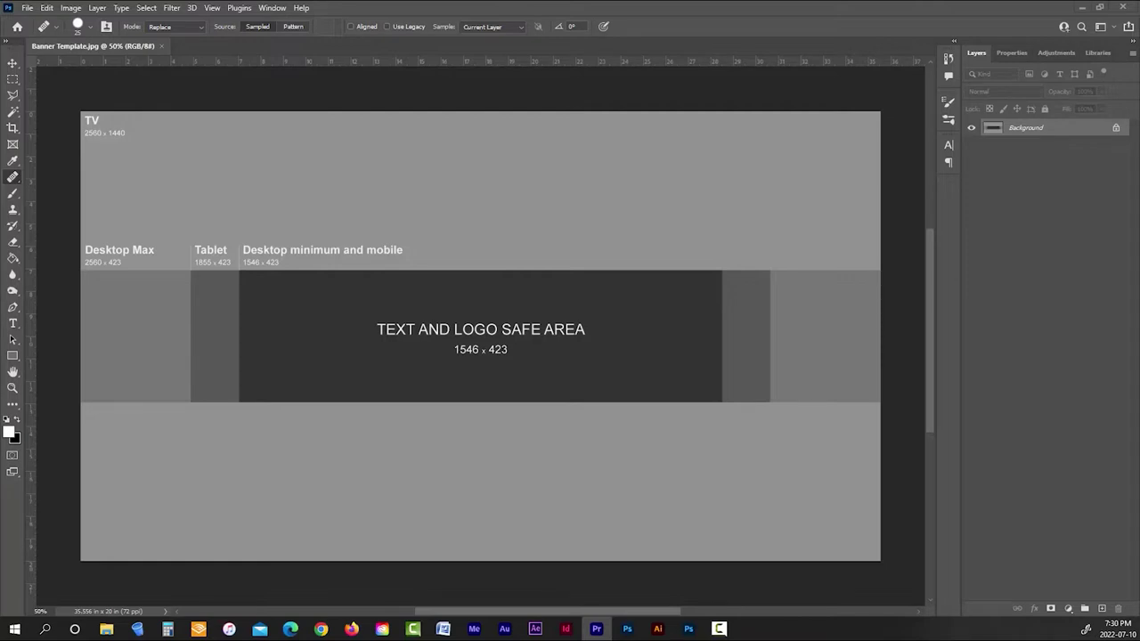
Check the template's pixel width and height in the Image Size settings, keeping them as they are
left_click(69, 8)
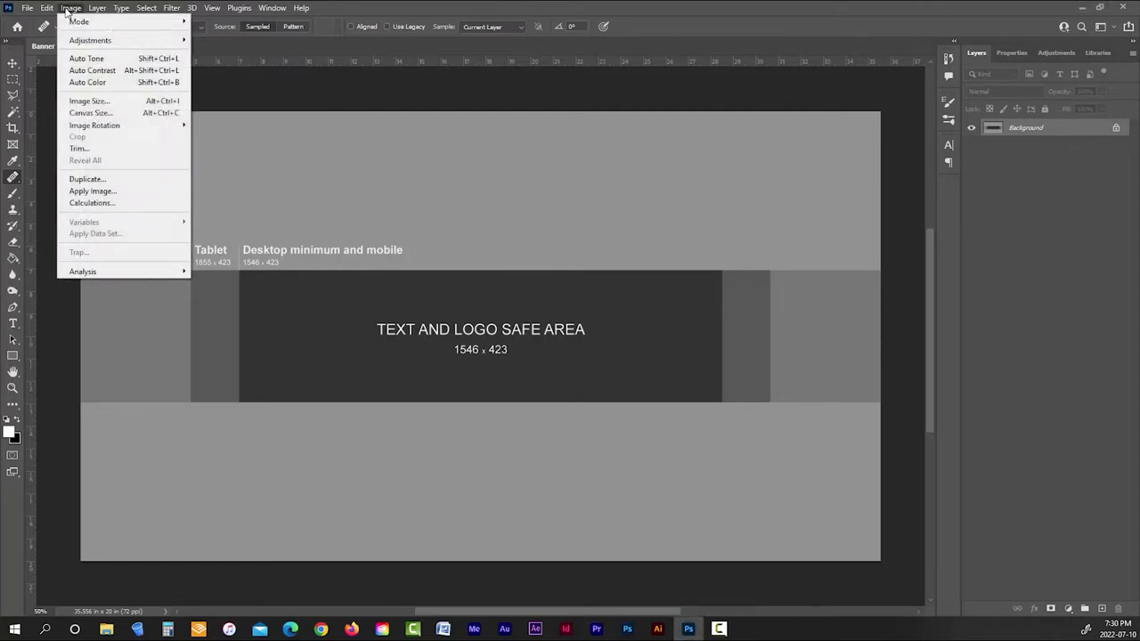
left_click(98, 102)
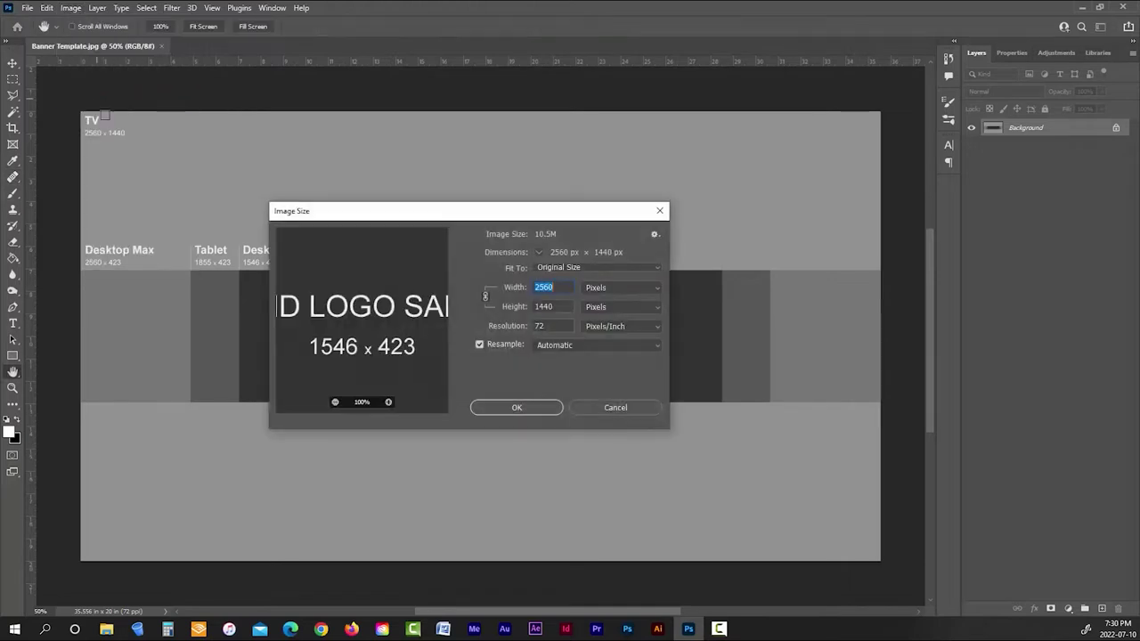
left_click(562, 306)
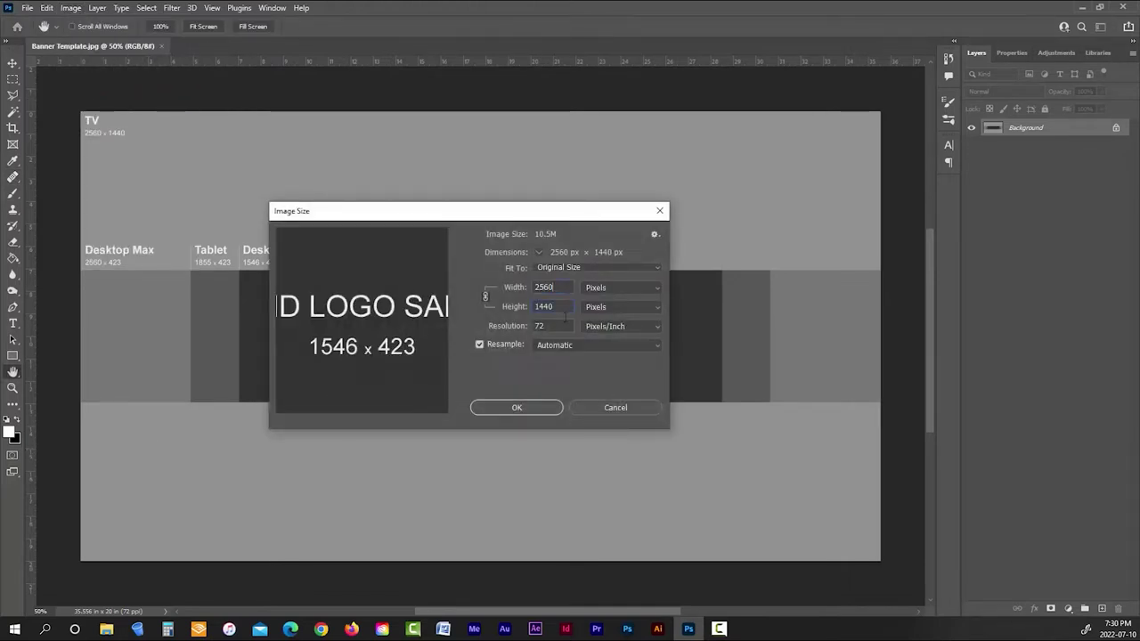
left_click(517, 408)
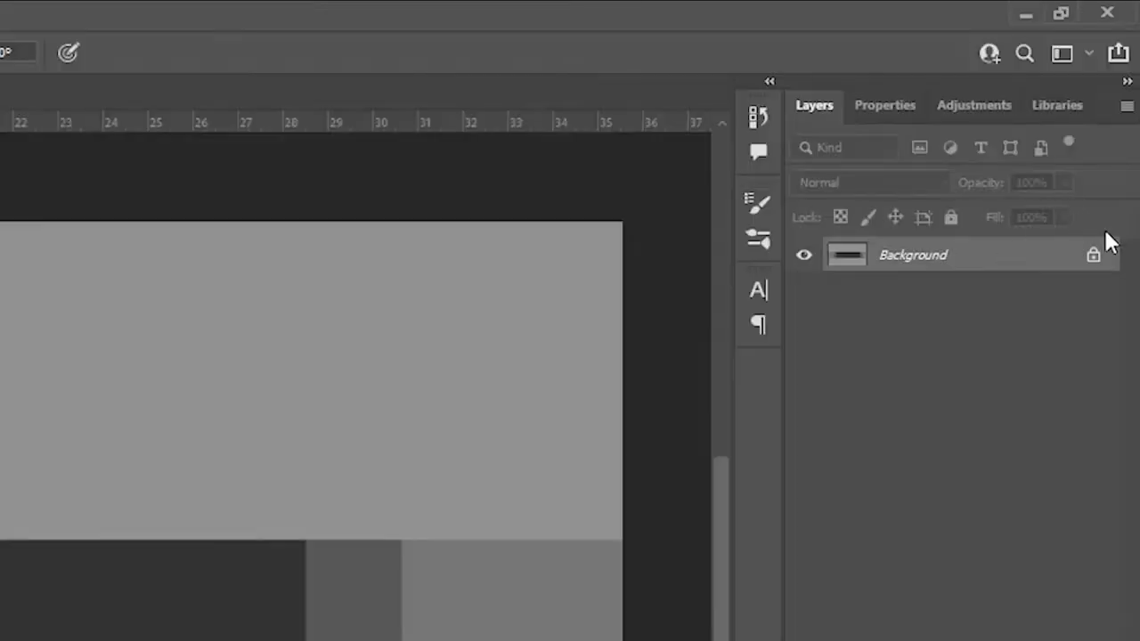
Unlock the banner image's background layer and rename it Template
left_click(1093, 255)
double_click(914, 256)
type("Template")
left_click(1011, 290)
Reduce the Template layer's opacity to 50% and lock the layer
left_click(952, 265)
left_click_drag(1063, 181, 1015, 229)
left_click(954, 257)
left_click(951, 219)
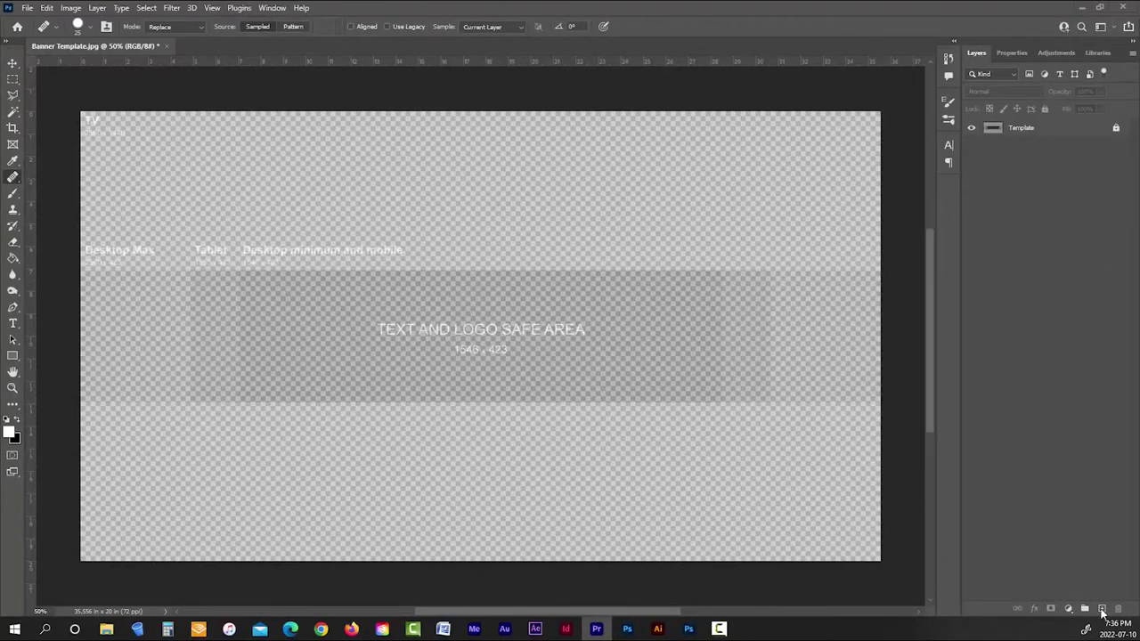
Add a new layer, place it beneath the Template layer and name it Background
left_click(1102, 610)
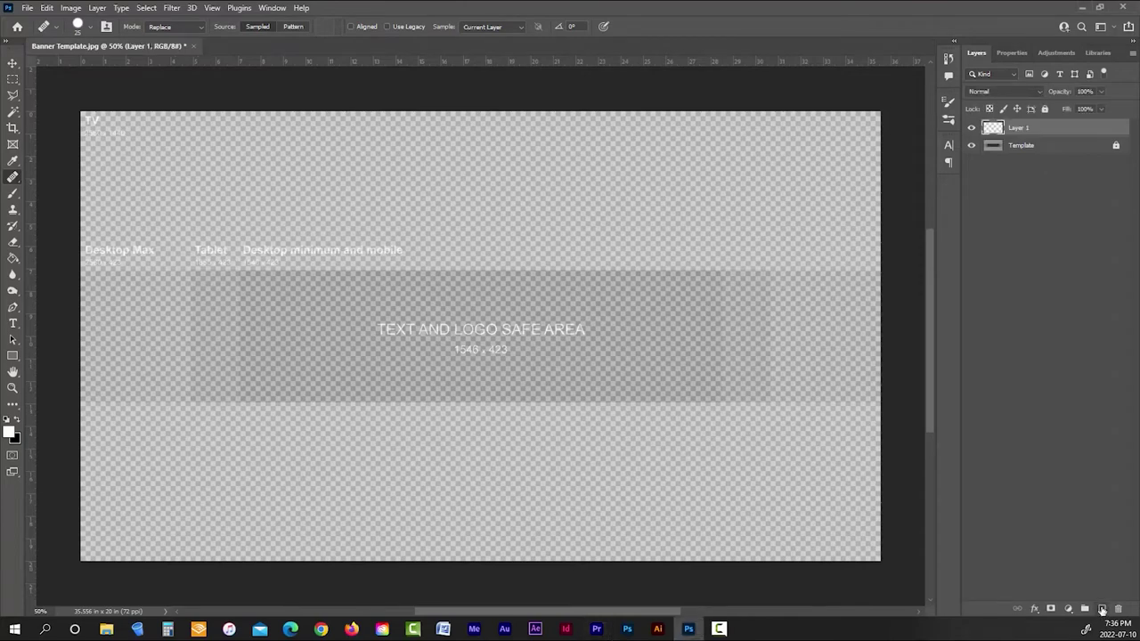
left_click_drag(1016, 128, 1020, 165)
double_click(1021, 146)
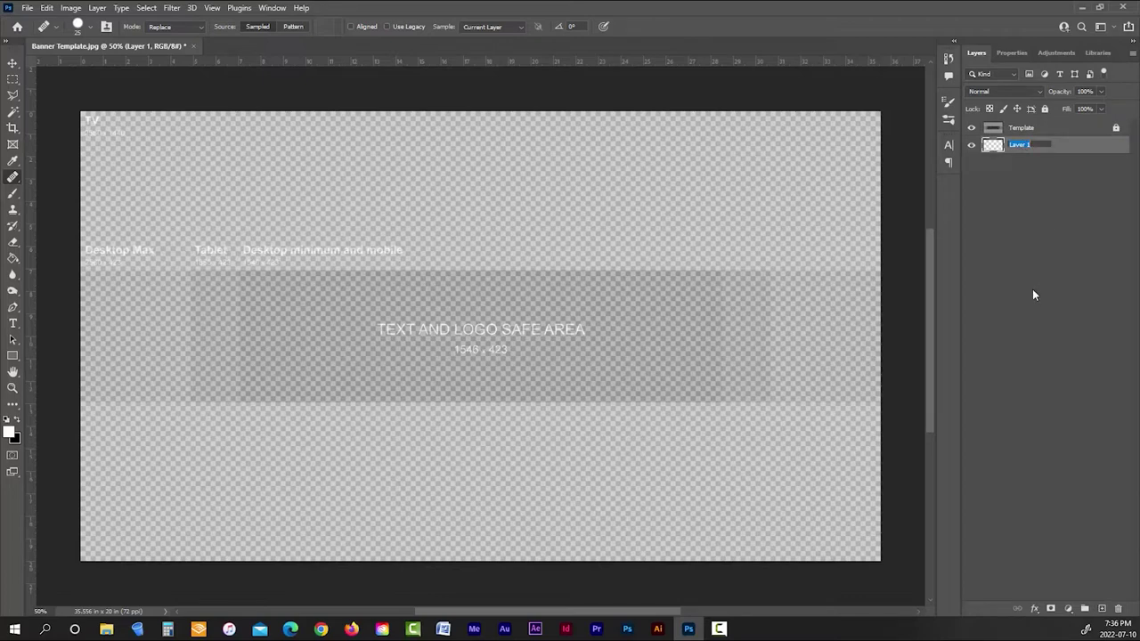
type("Background")
left_click(1046, 253)
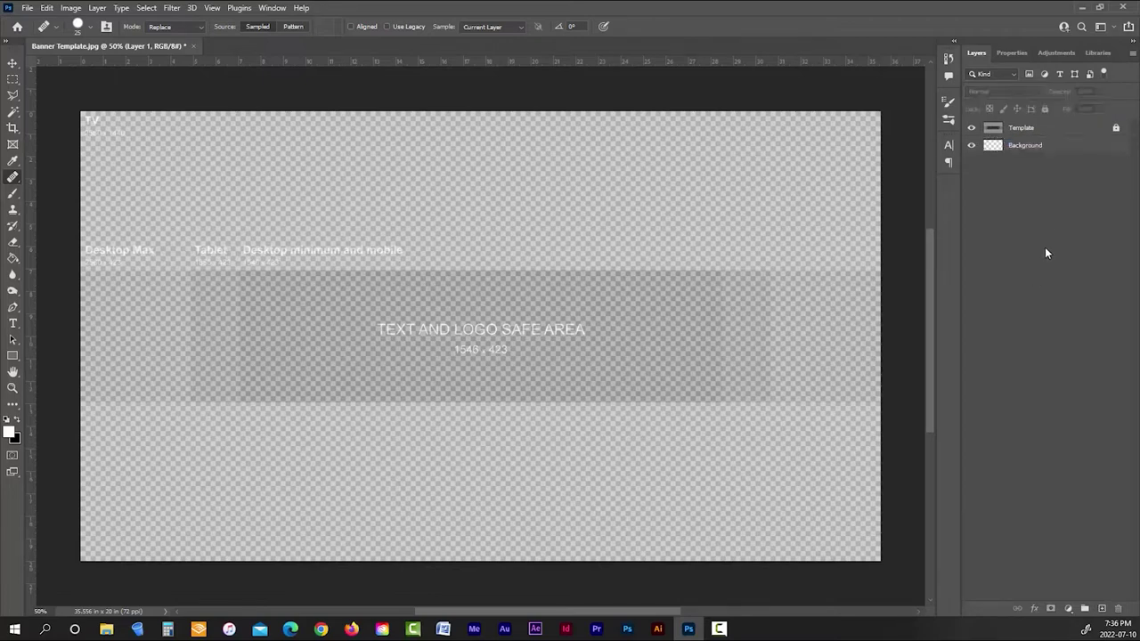
Fill the Background layer with white (#ffffff) using the Paint Bucket and lock the layer
left_click(1036, 149)
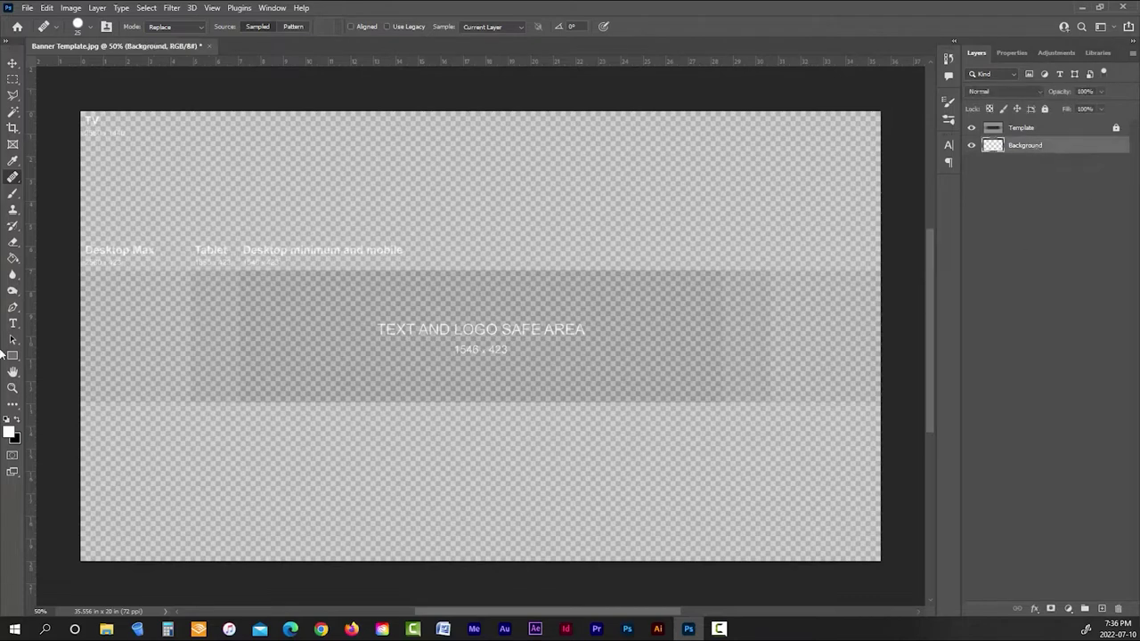
left_click(13, 259)
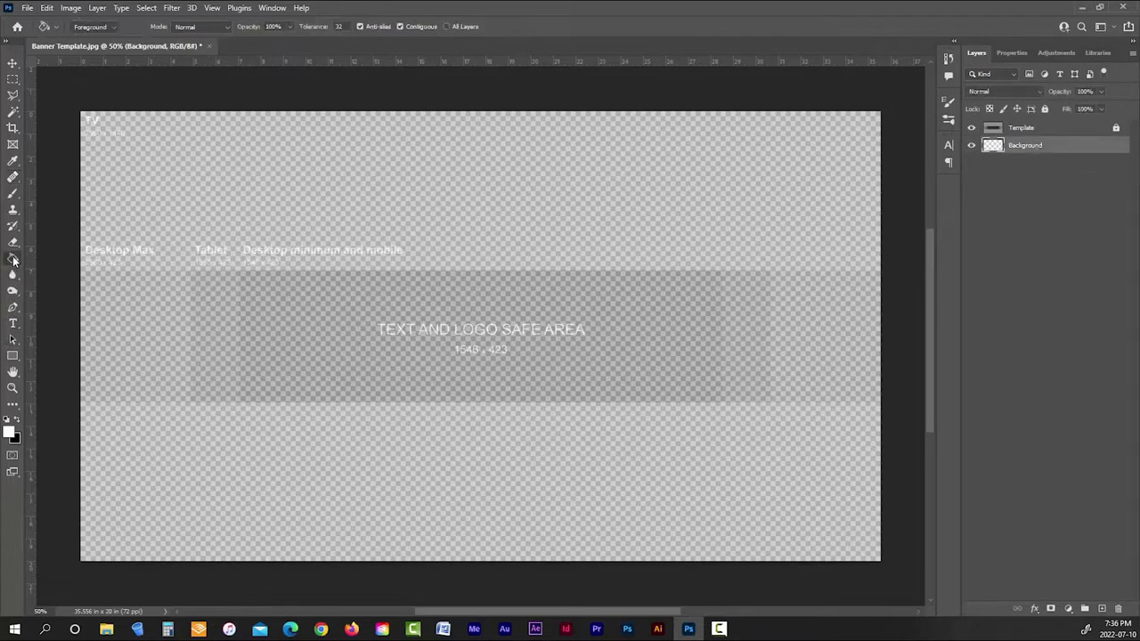
left_click(10, 432)
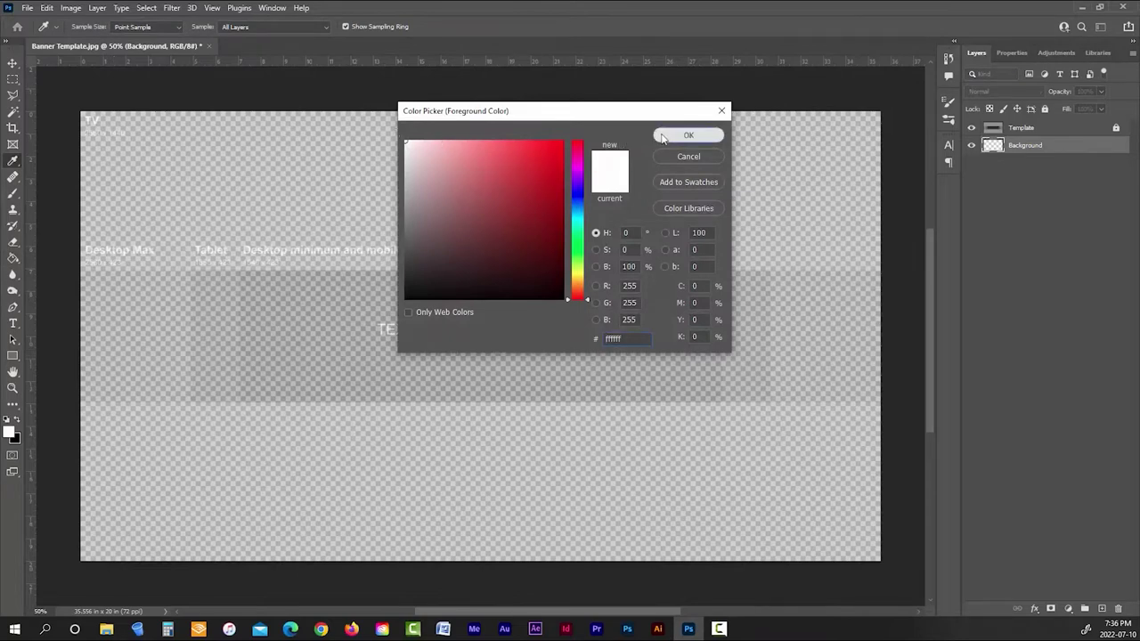
left_click(686, 135)
left_click(282, 269)
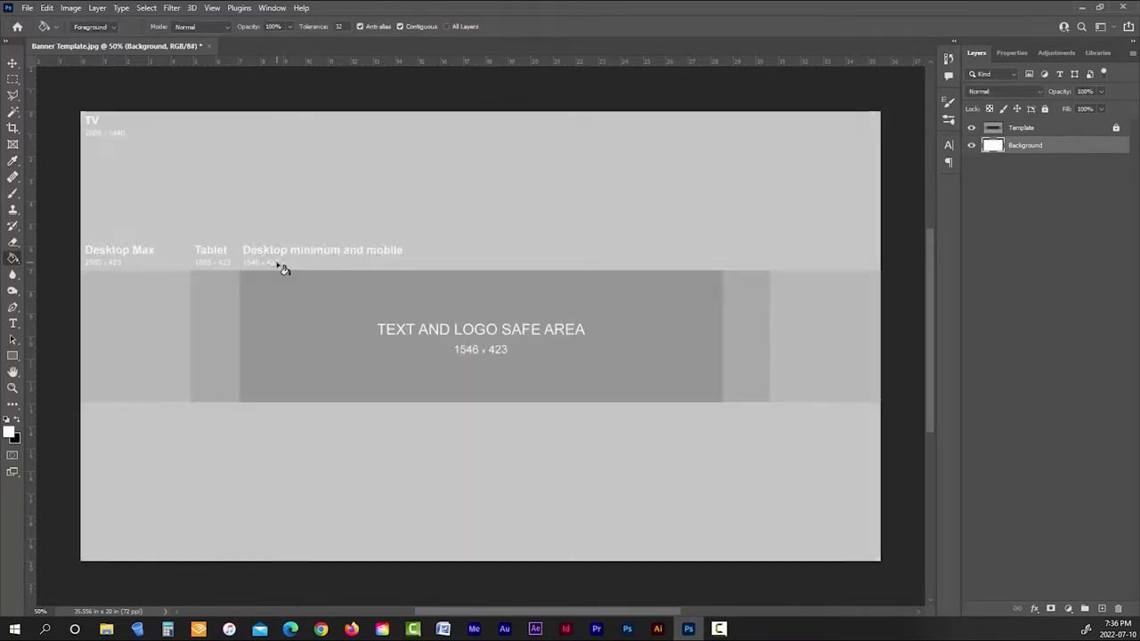
left_click(1045, 108)
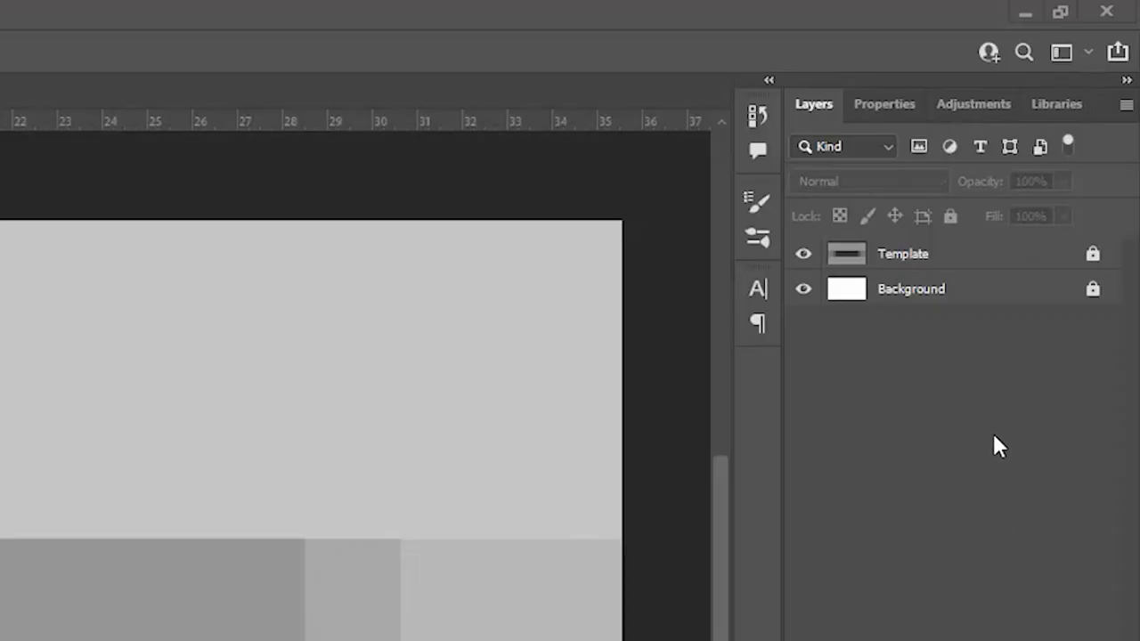
Unlock the Template layer to make its opacity editable, and lock it again
left_click(937, 287)
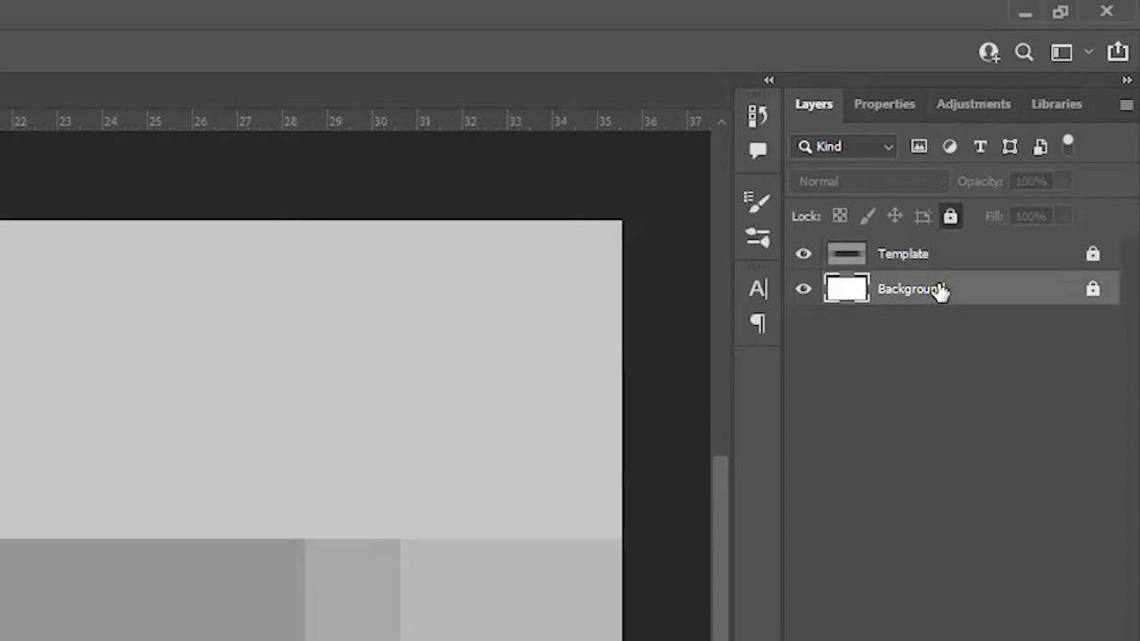
left_click(954, 249)
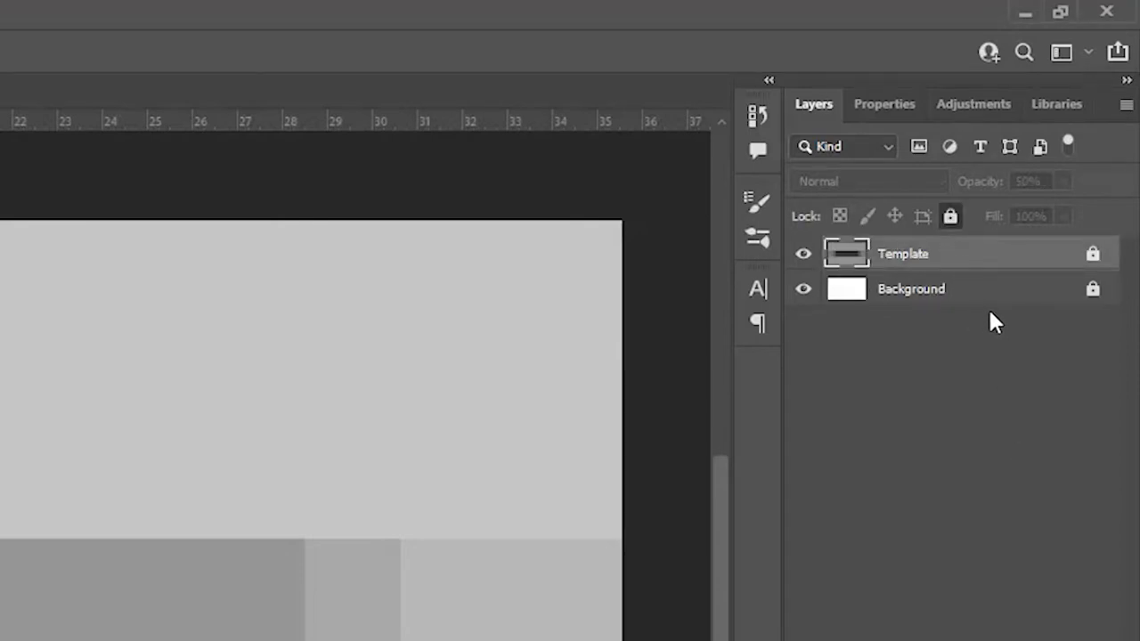
left_click(1092, 254)
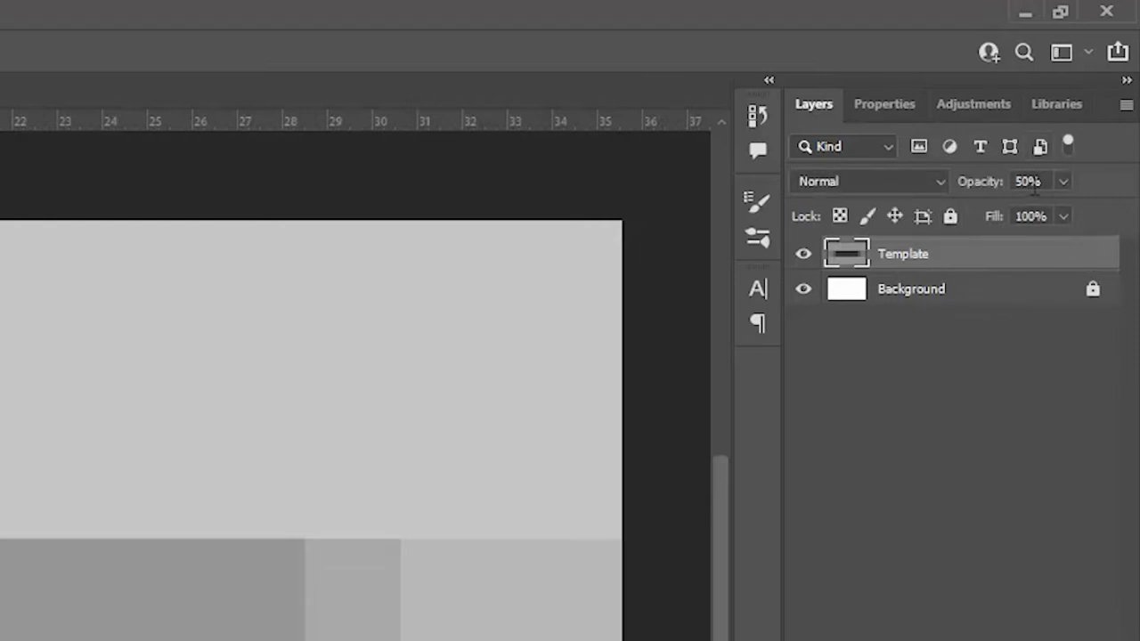
left_click(951, 215)
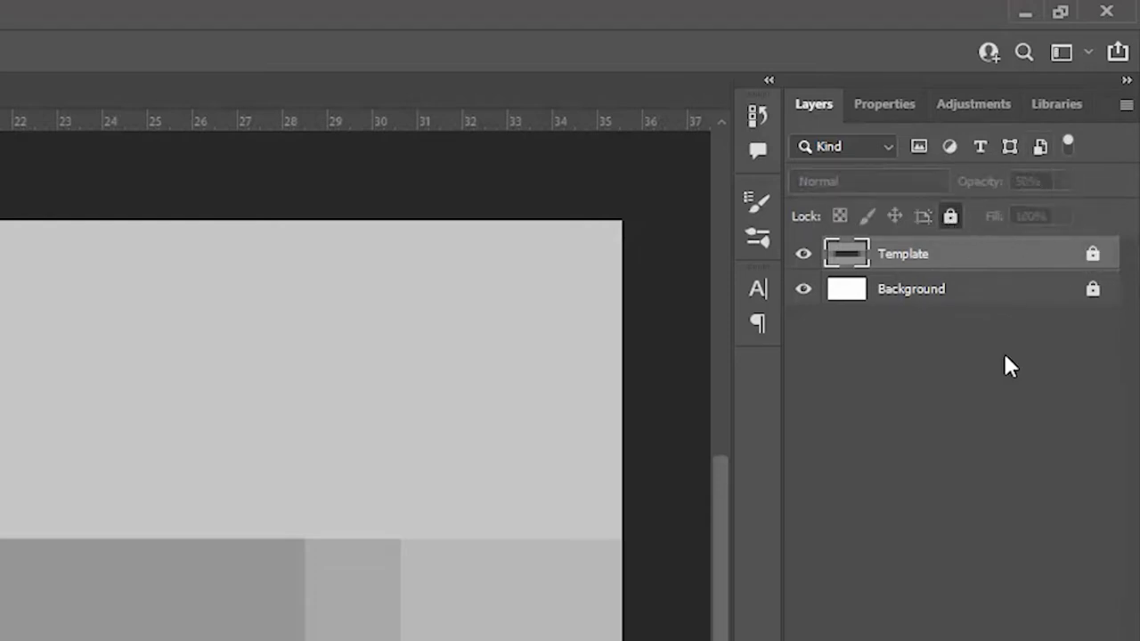
left_click(1003, 456)
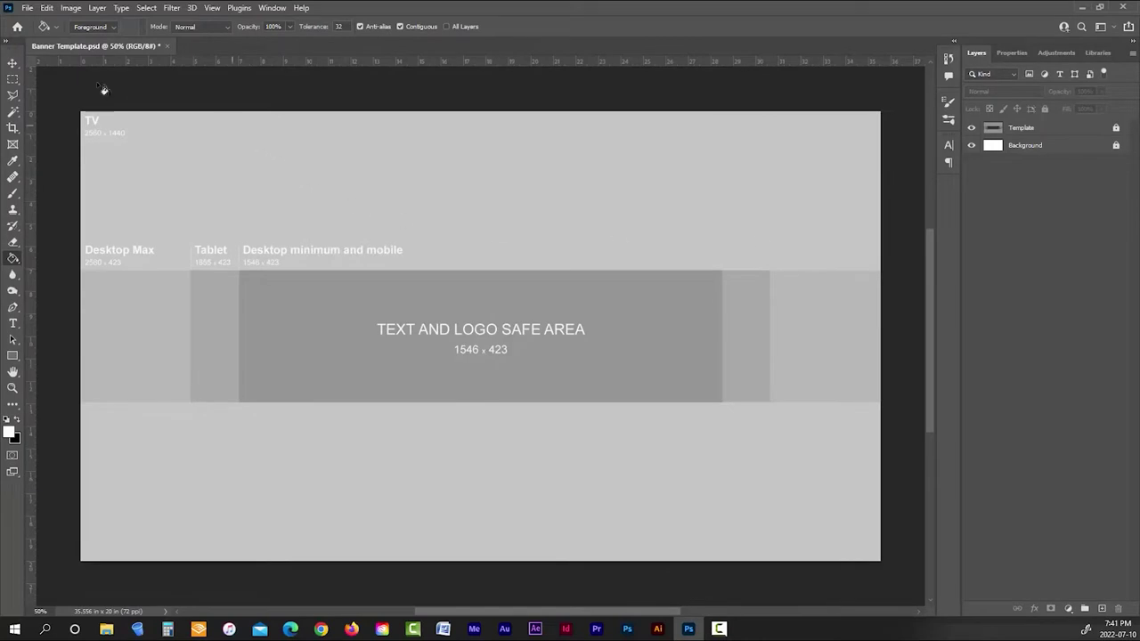
Save the document as a Photoshop file named Banner Template in the 1. Headers folder
left_click(27, 8)
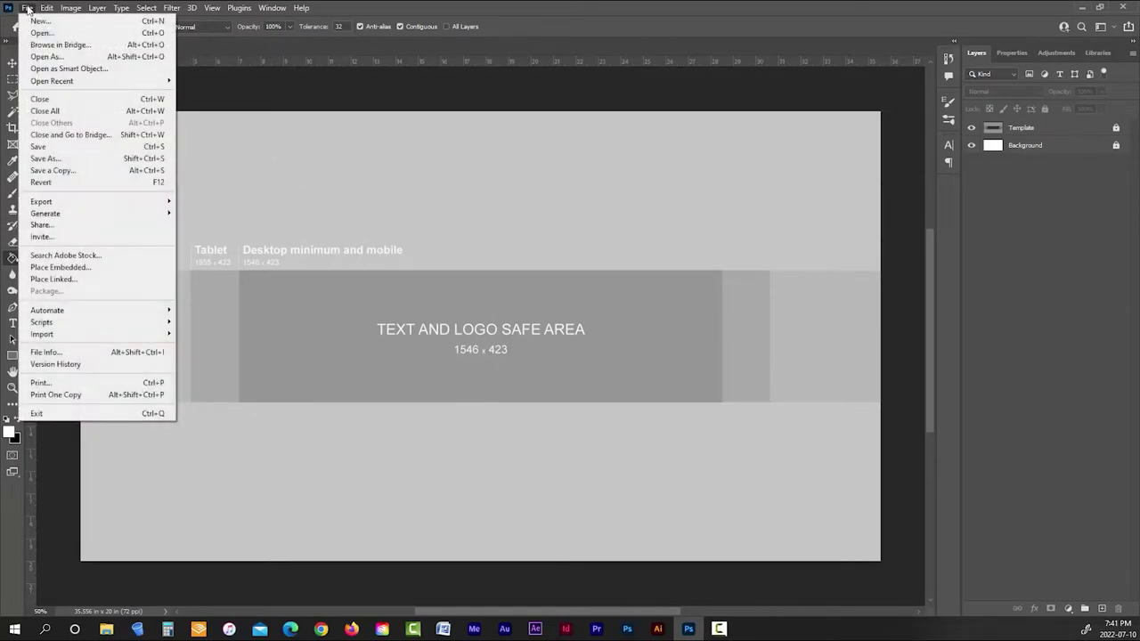
left_click(46, 158)
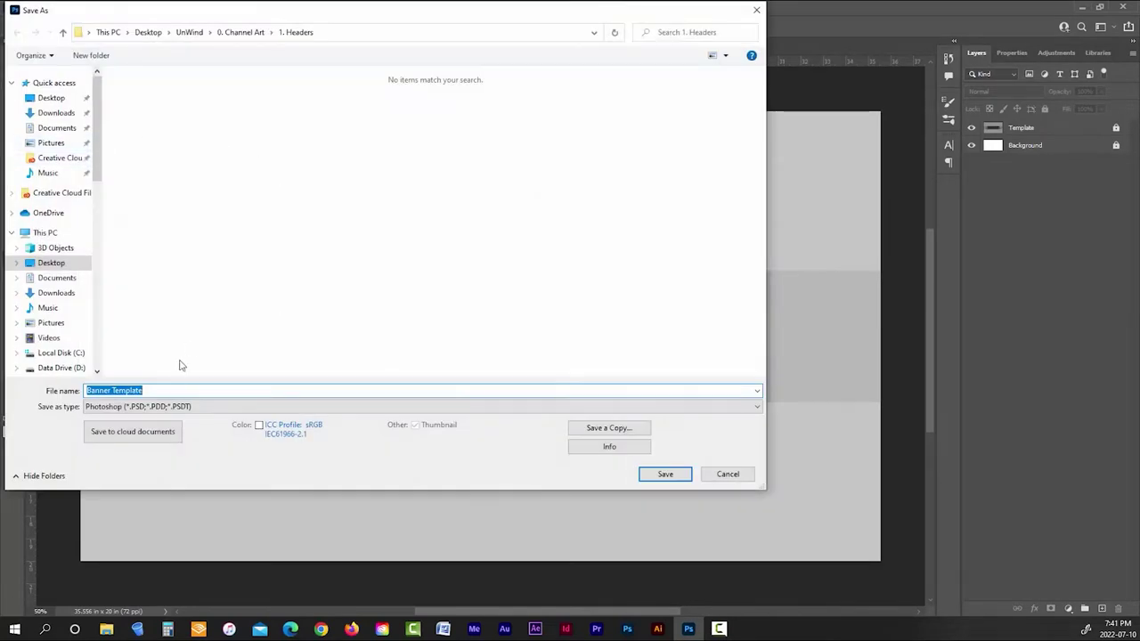
left_click(665, 473)
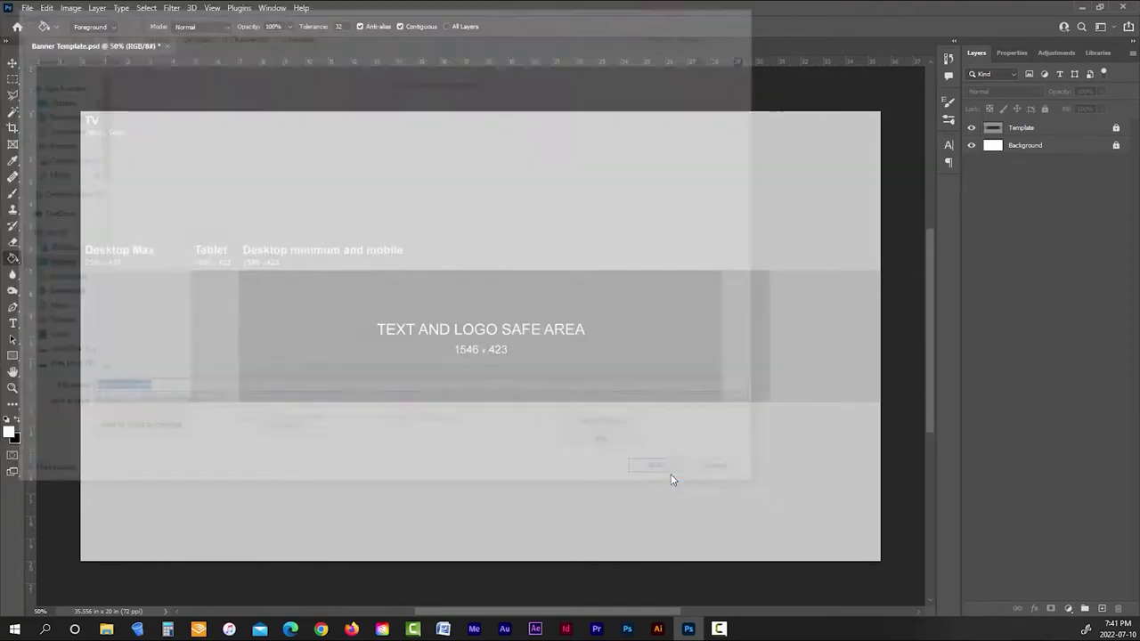
left_click(707, 176)
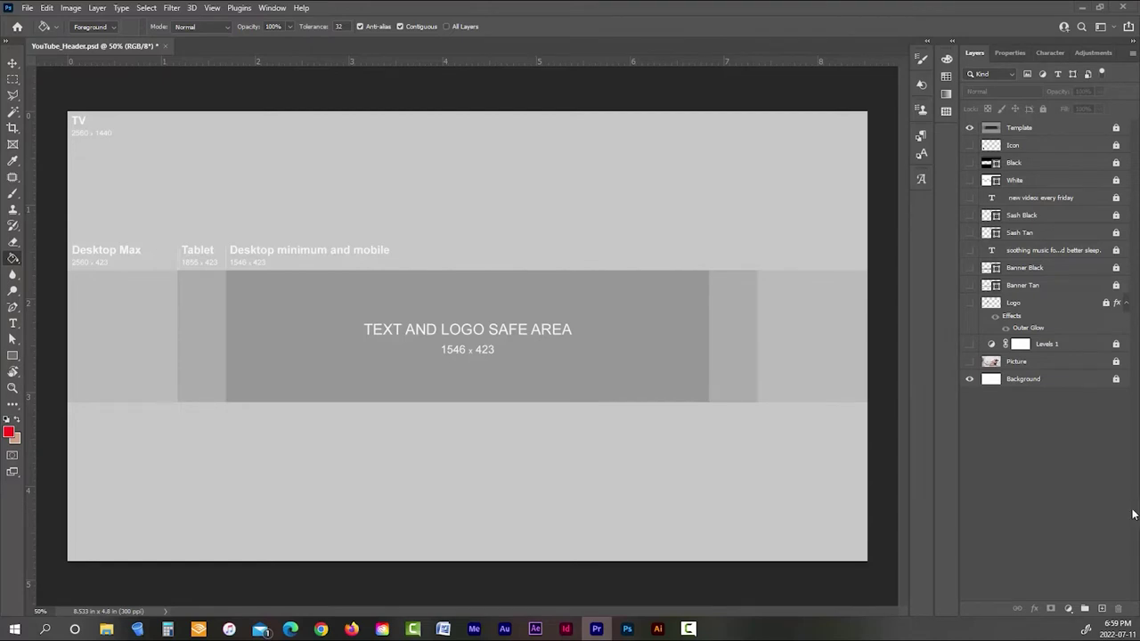
Show the Picture and White layers in the YouTube_Header document and hide the Template layer
left_click(969, 362)
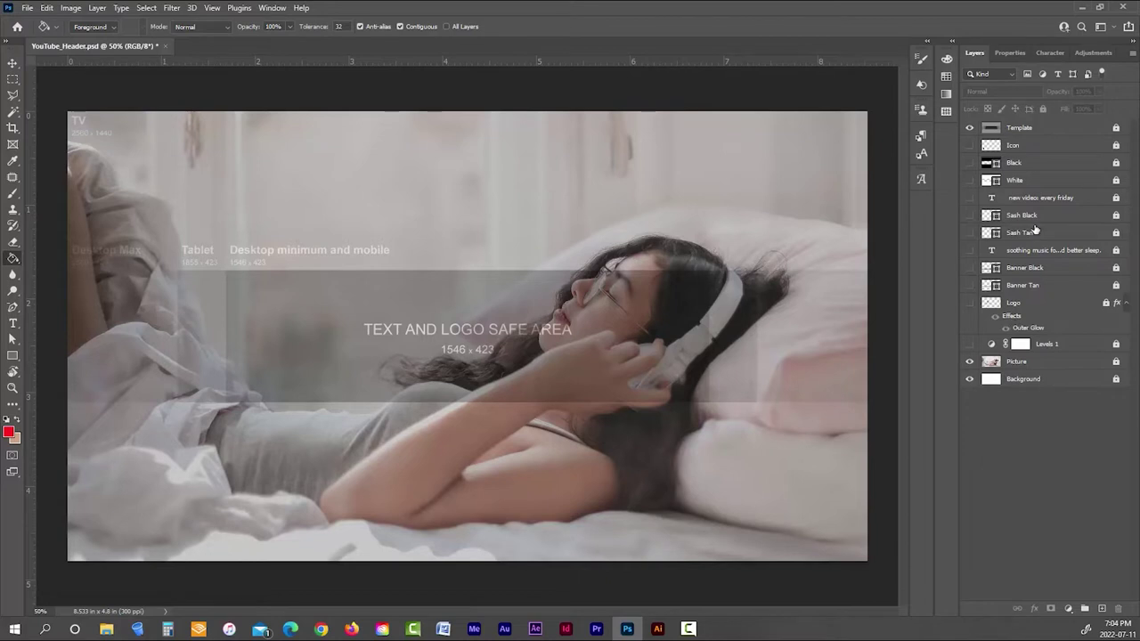
left_click(970, 180)
left_click(970, 128)
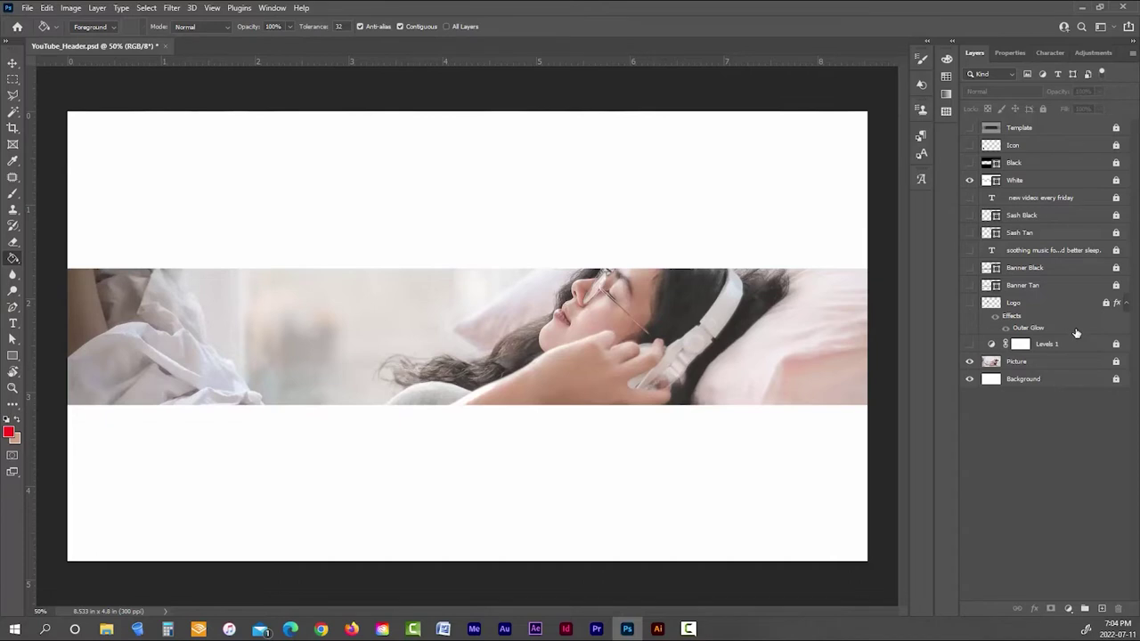
Compare the banner with and without the White layer, and check its crop against the Template overlay
left_click(970, 180)
left_click(970, 180)
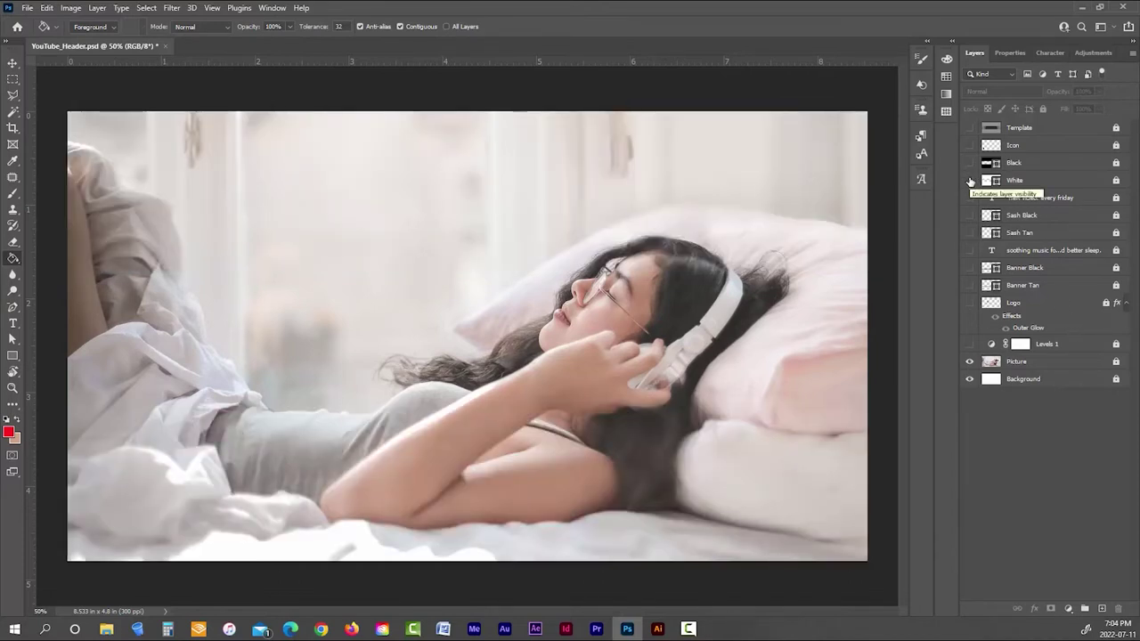
left_click(971, 181)
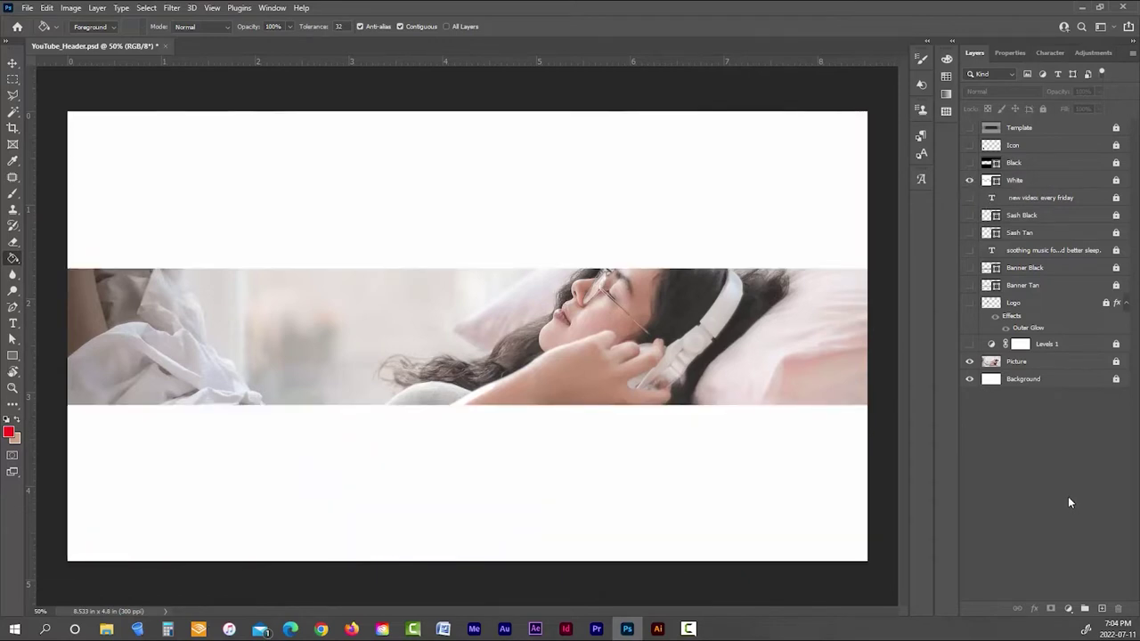
left_click(971, 128)
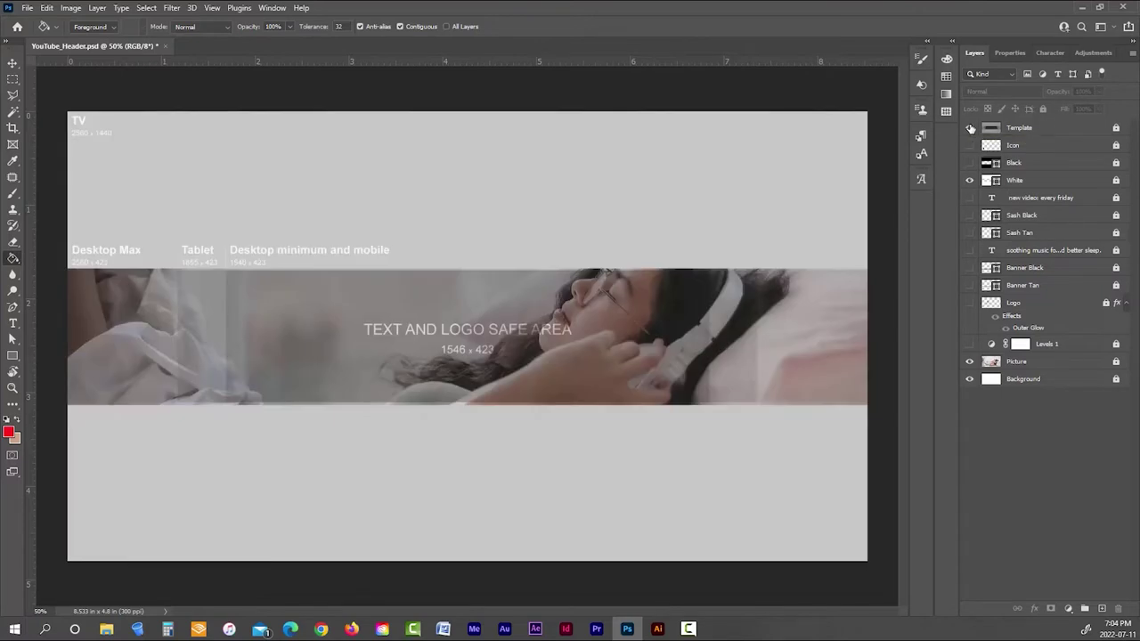
left_click(970, 128)
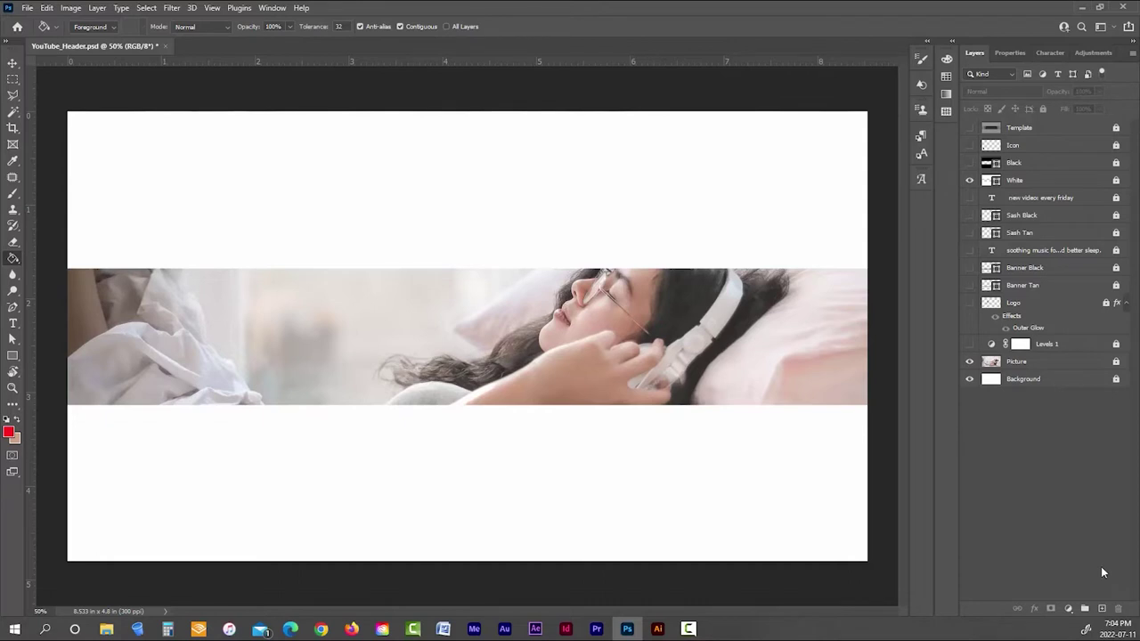
Show the Levels 1 adjustment layer above the picture and set its midtone level to 0.90
left_click(971, 345)
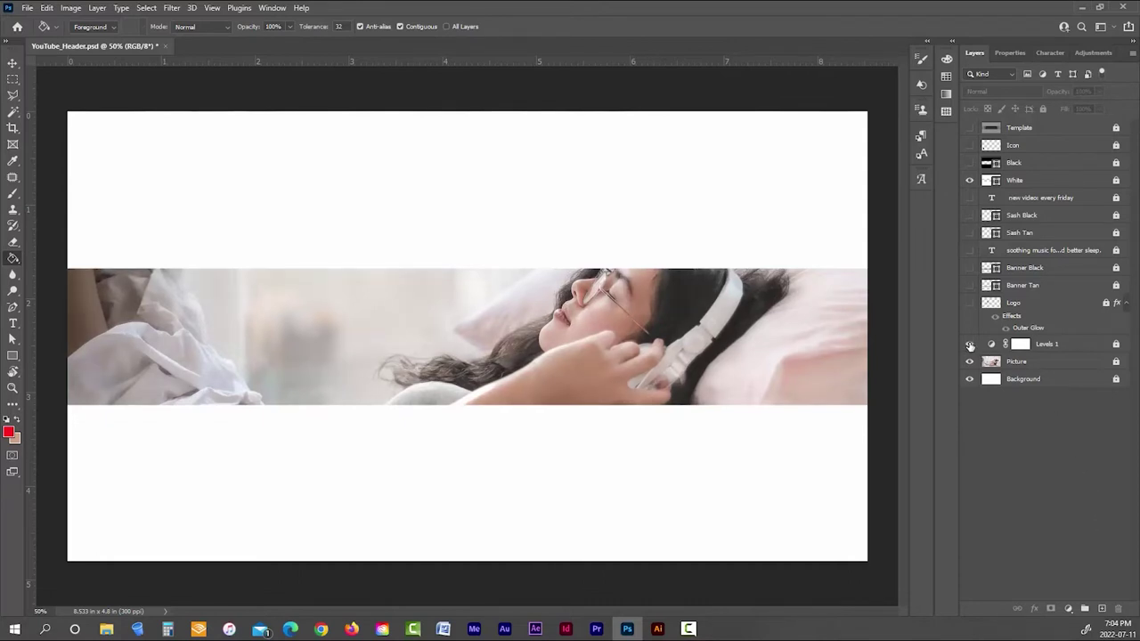
left_click(991, 345)
double_click(994, 346)
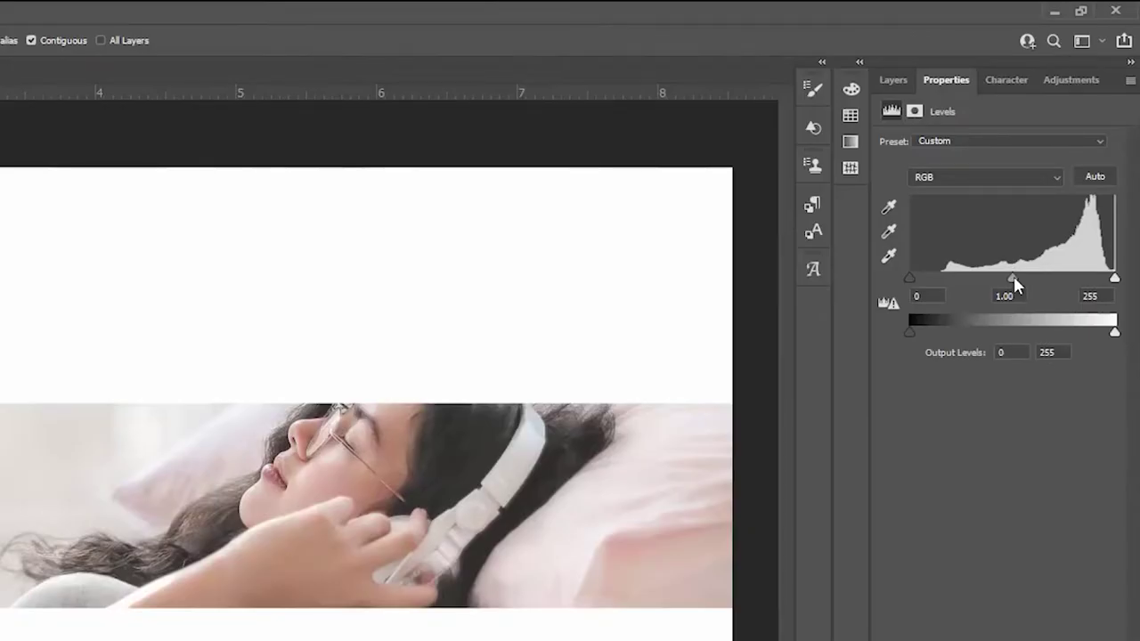
left_click_drag(1019, 275, 1019, 273)
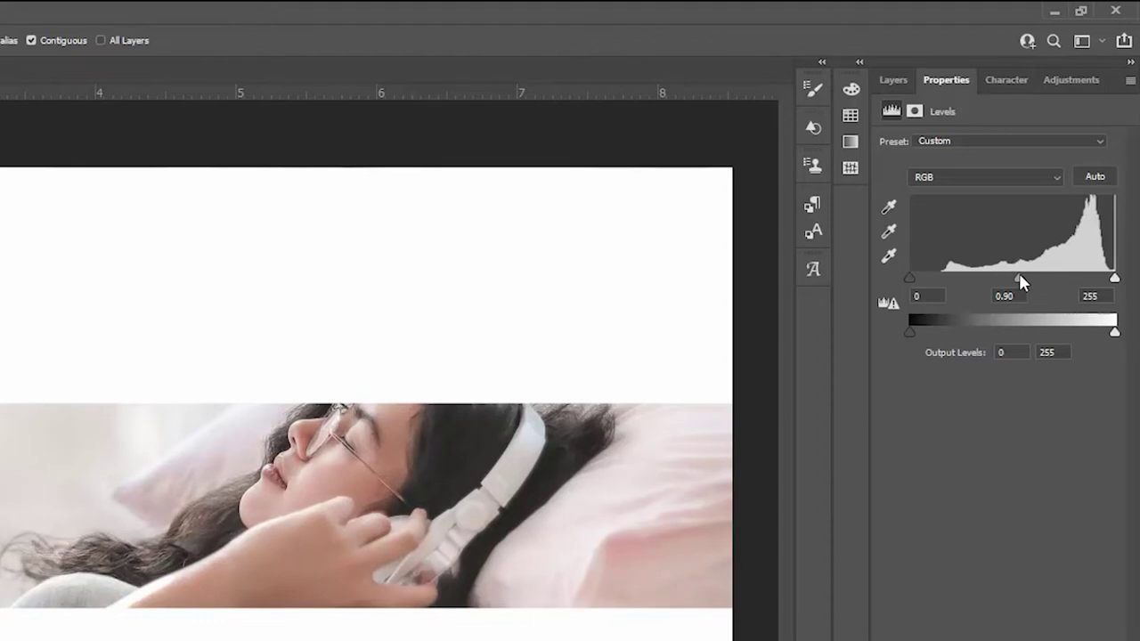
left_click(893, 79)
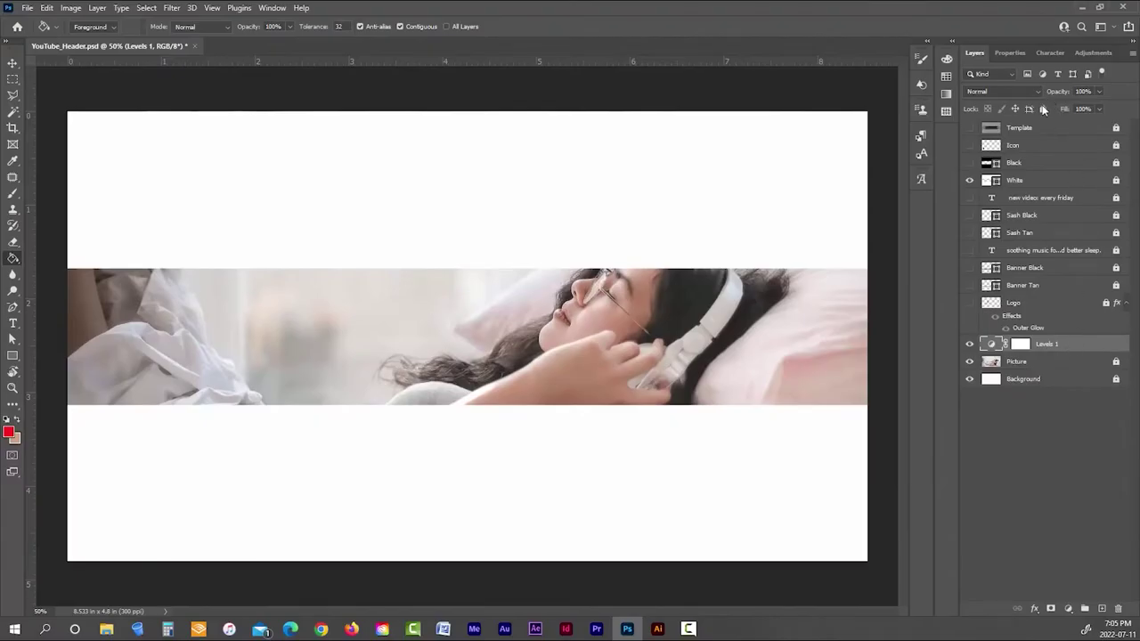
left_click(991, 473)
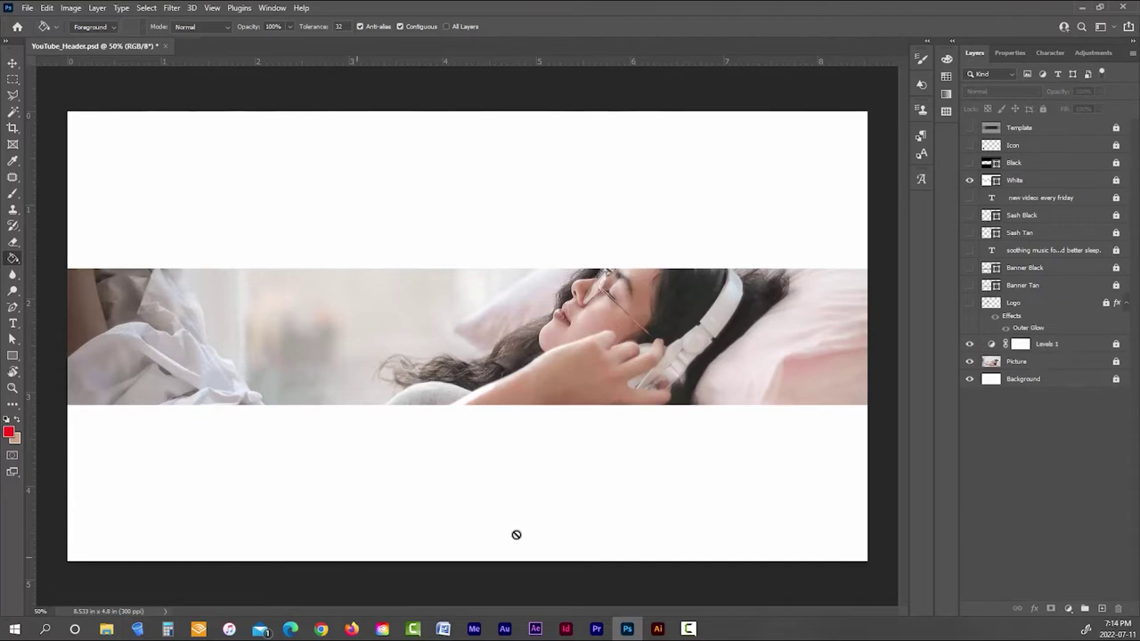
Show the Logo layer and the soothing music tagline layer, and recolour the tagline text white
left_click(970, 304)
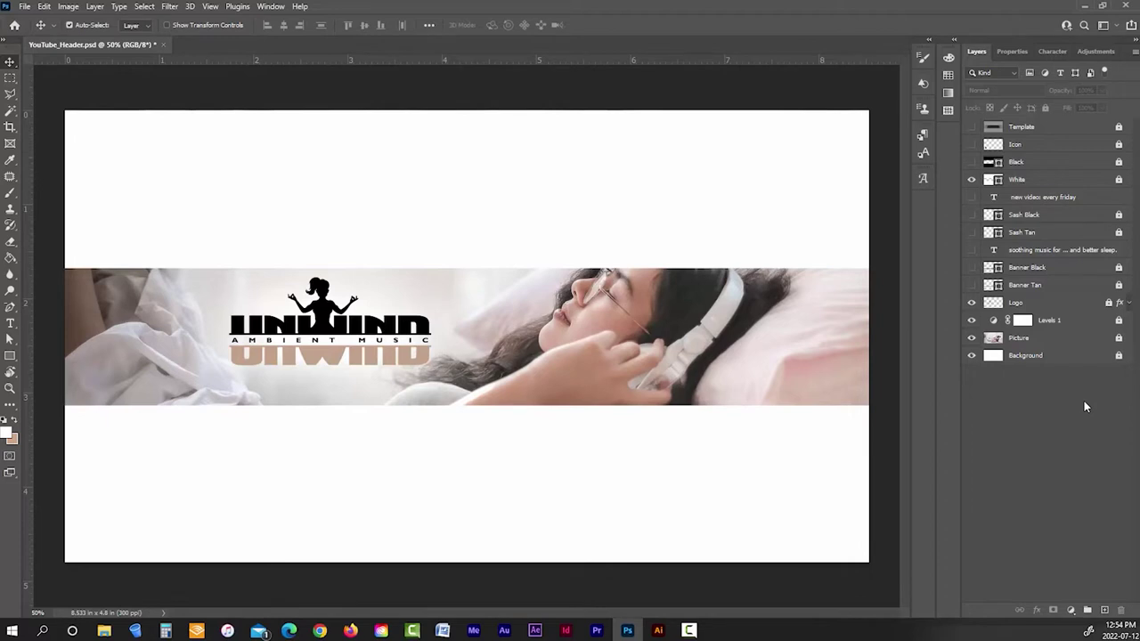
left_click(971, 250)
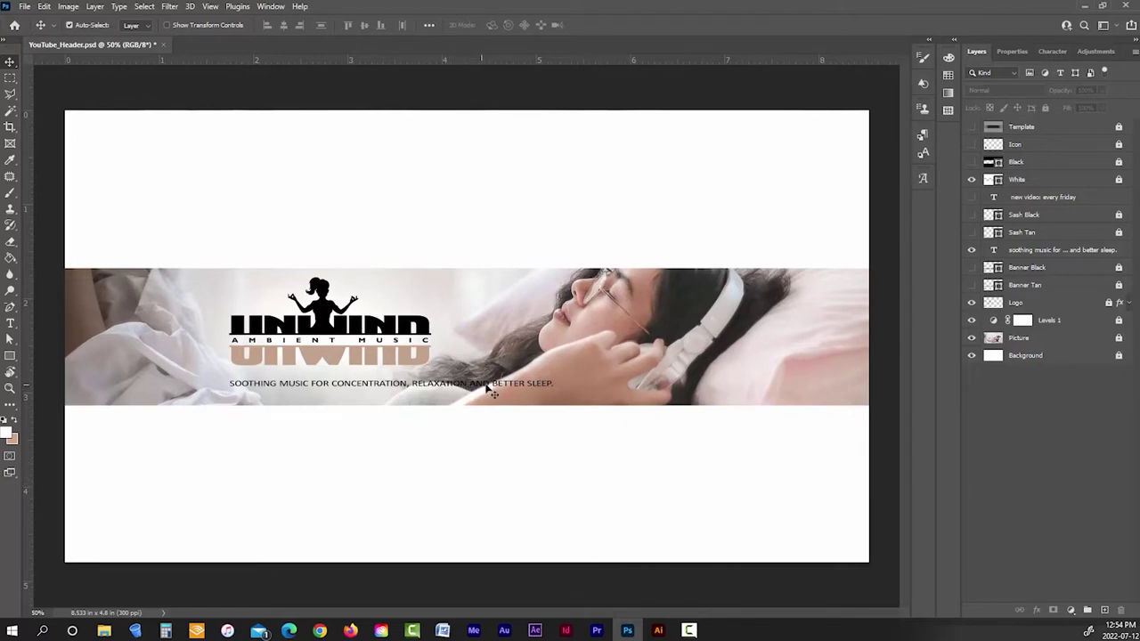
double_click(991, 252)
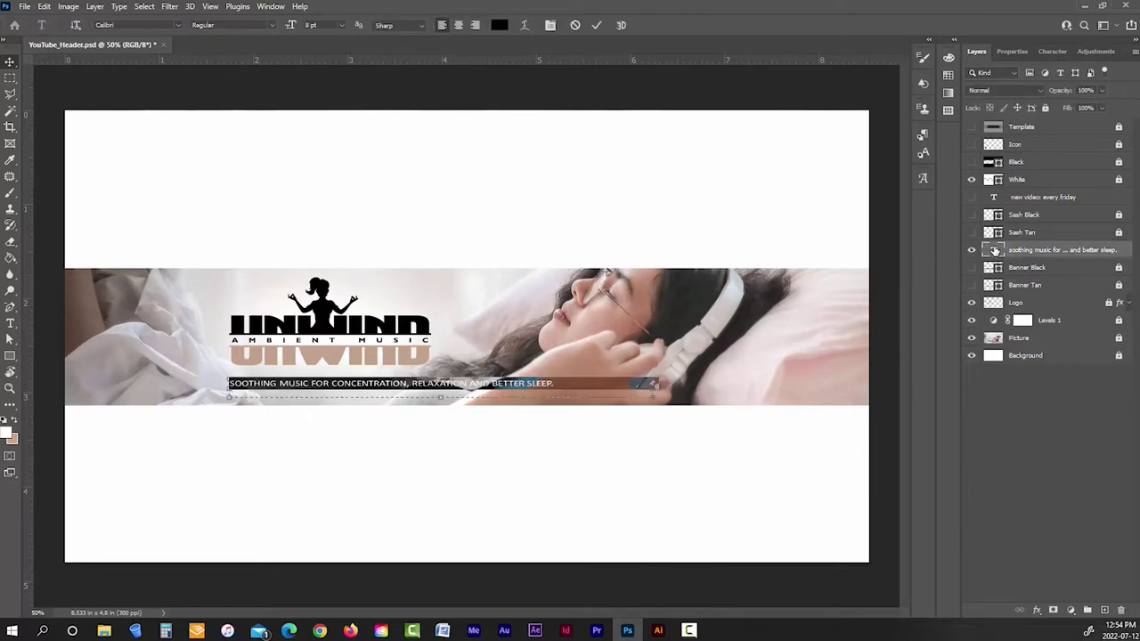
left_click(500, 25)
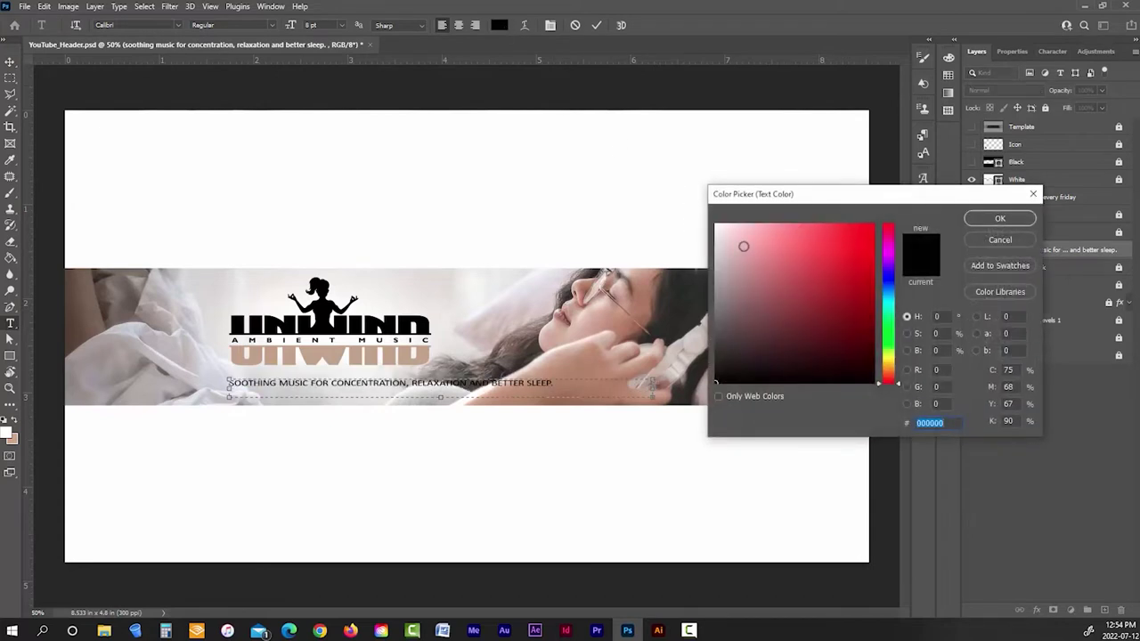
left_click_drag(744, 248, 714, 224)
left_click(978, 219)
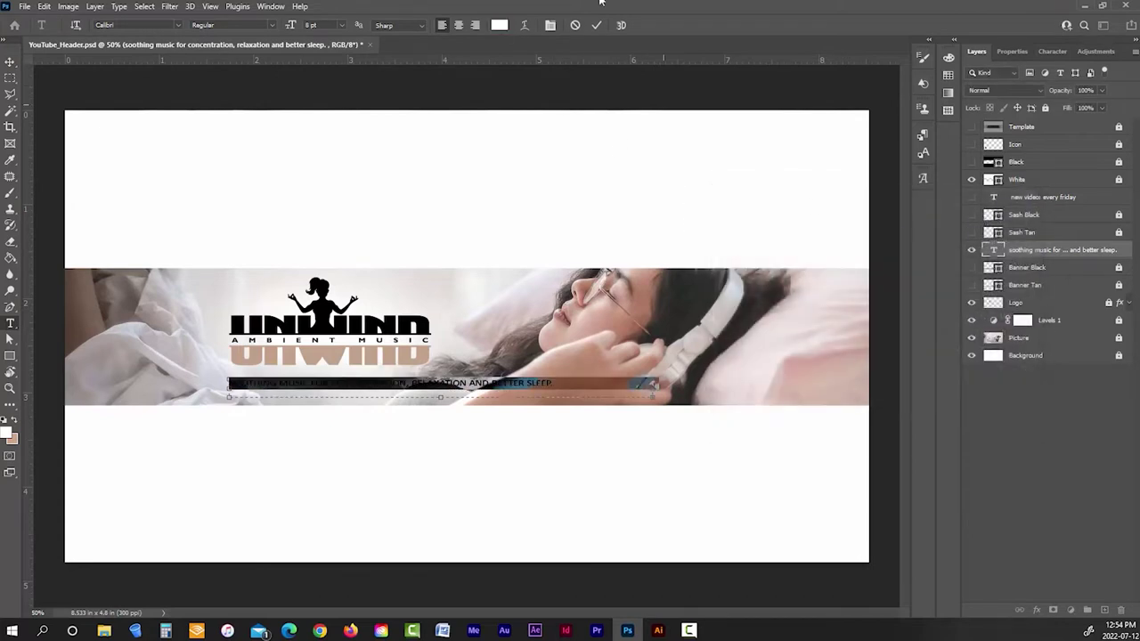
left_click(597, 26)
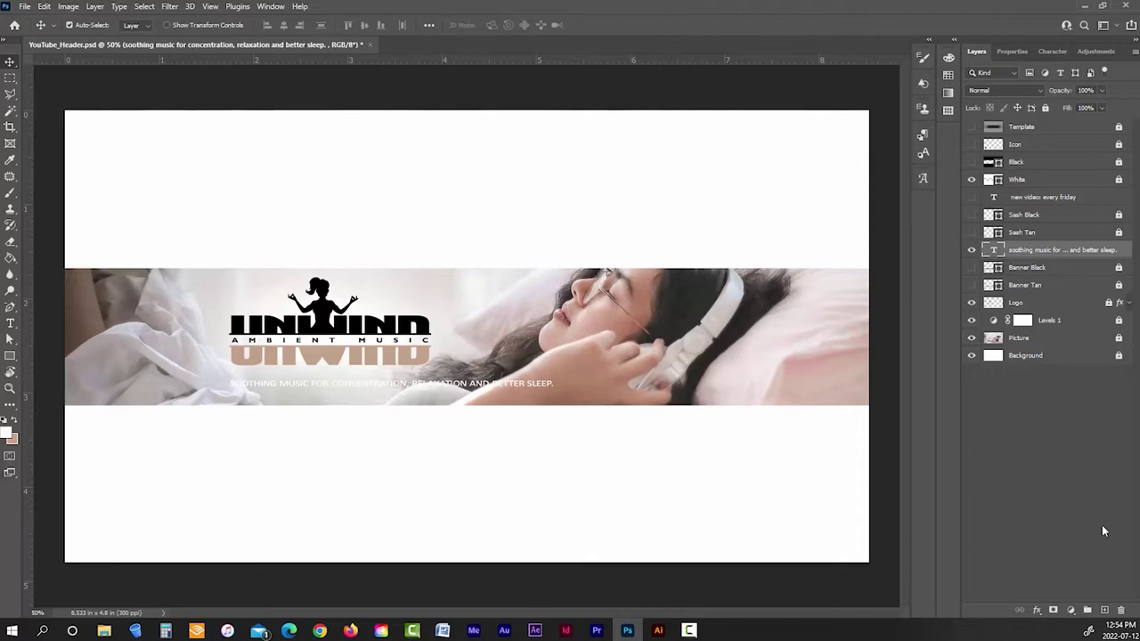
Show the Banner Black and Banner Tan layers behind the tagline text
left_click(972, 267)
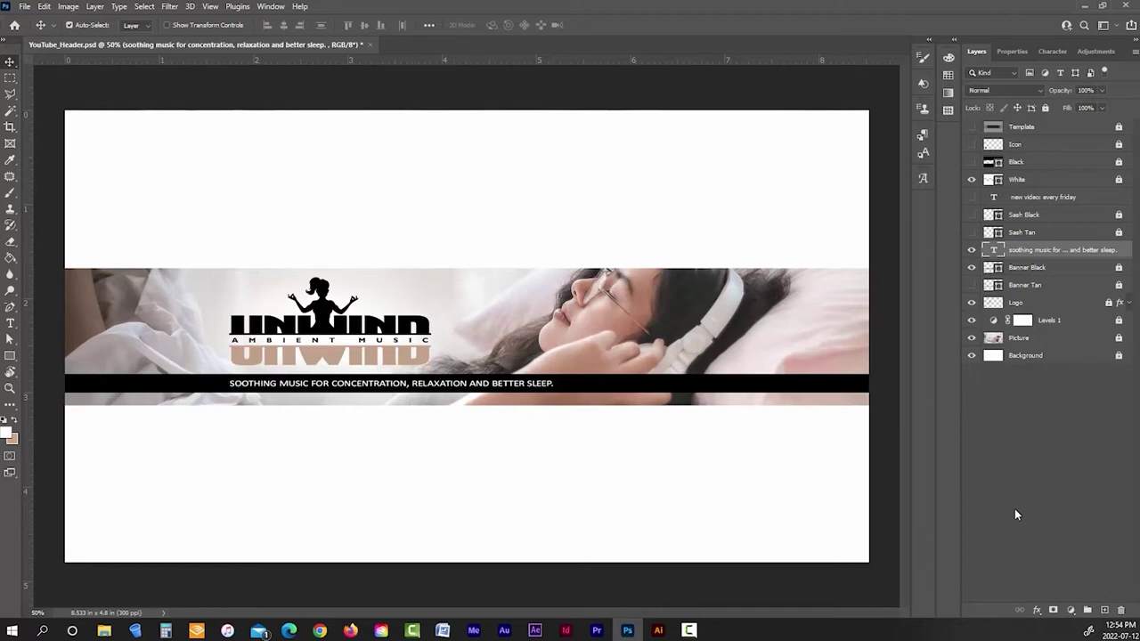
left_click(971, 286)
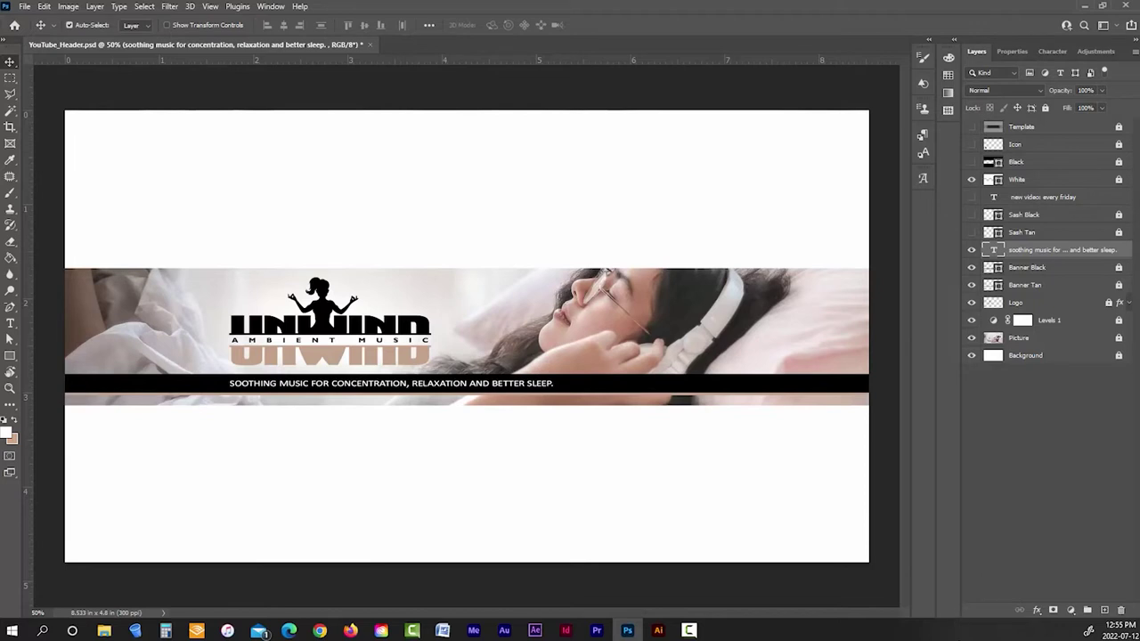
left_click(1037, 612)
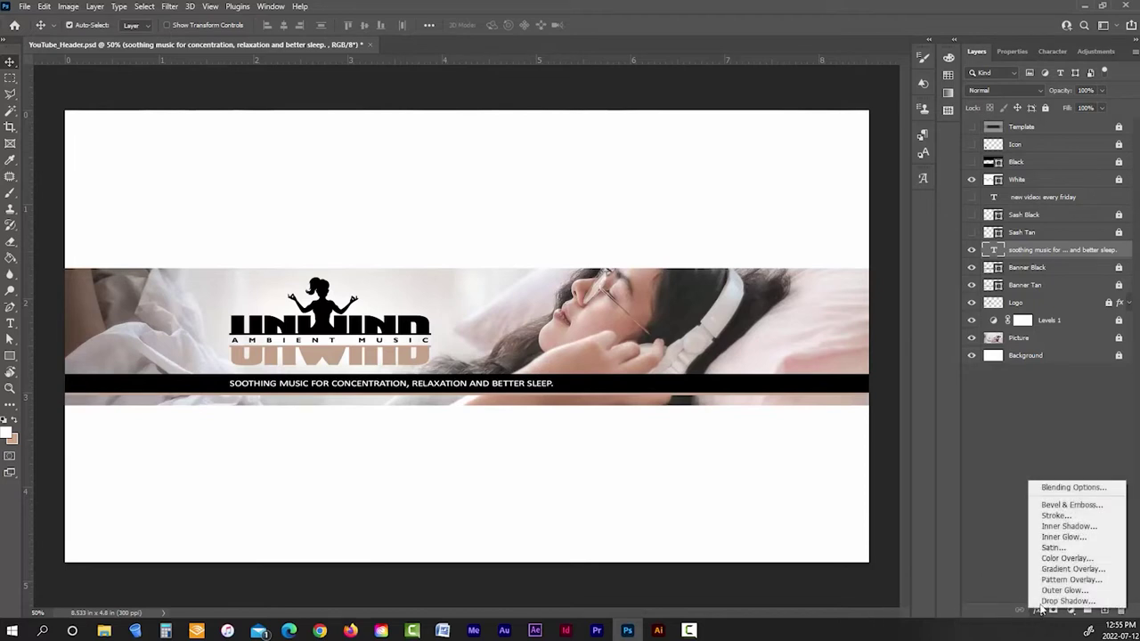
left_click(1031, 432)
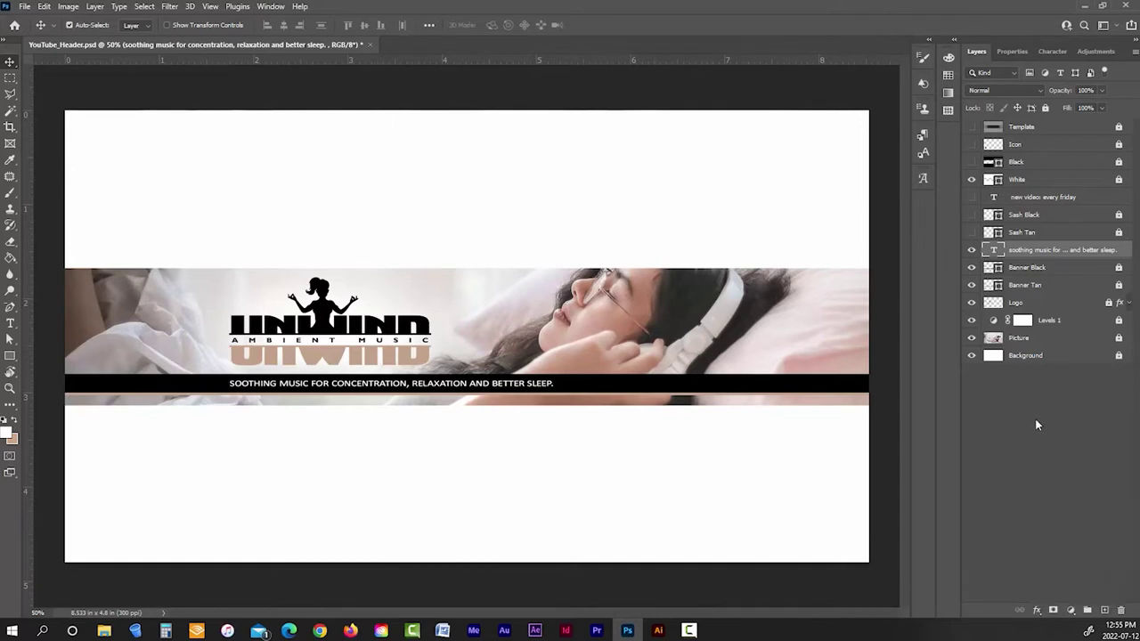
Compare the tagline strip with and without Banner Black, and check the layout against the Template overlay
left_click(1029, 269)
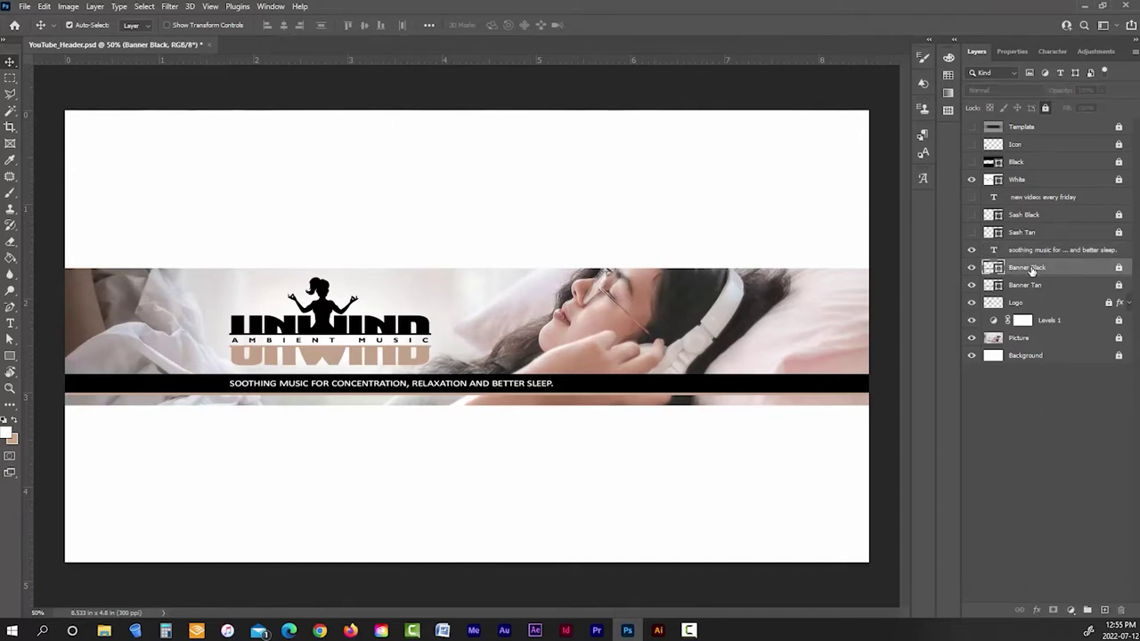
left_click(973, 268)
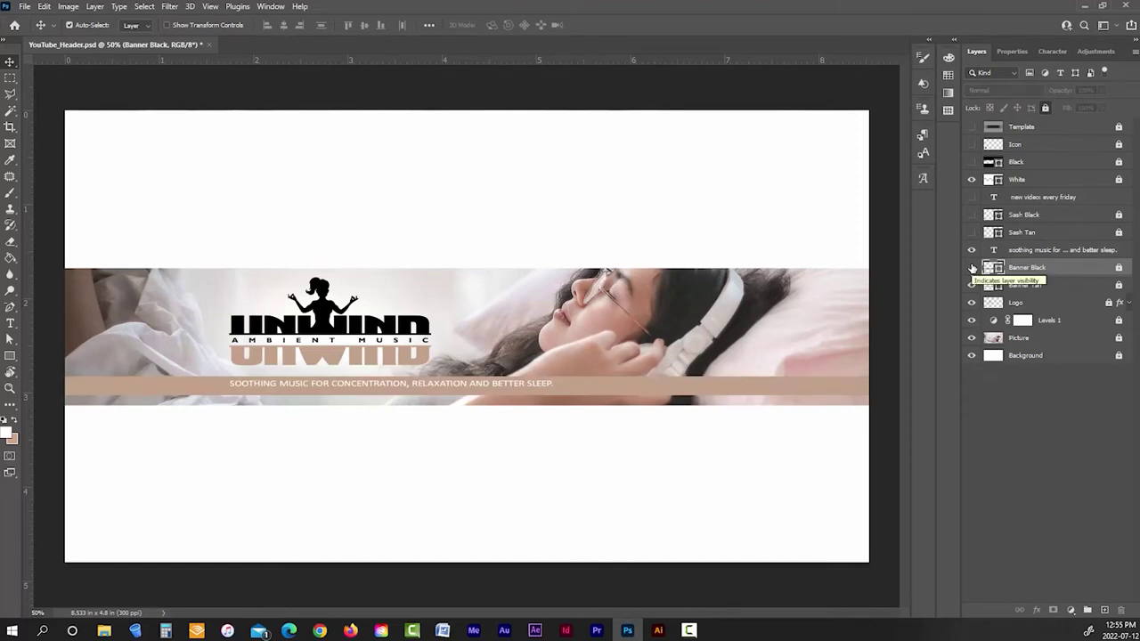
left_click(973, 268)
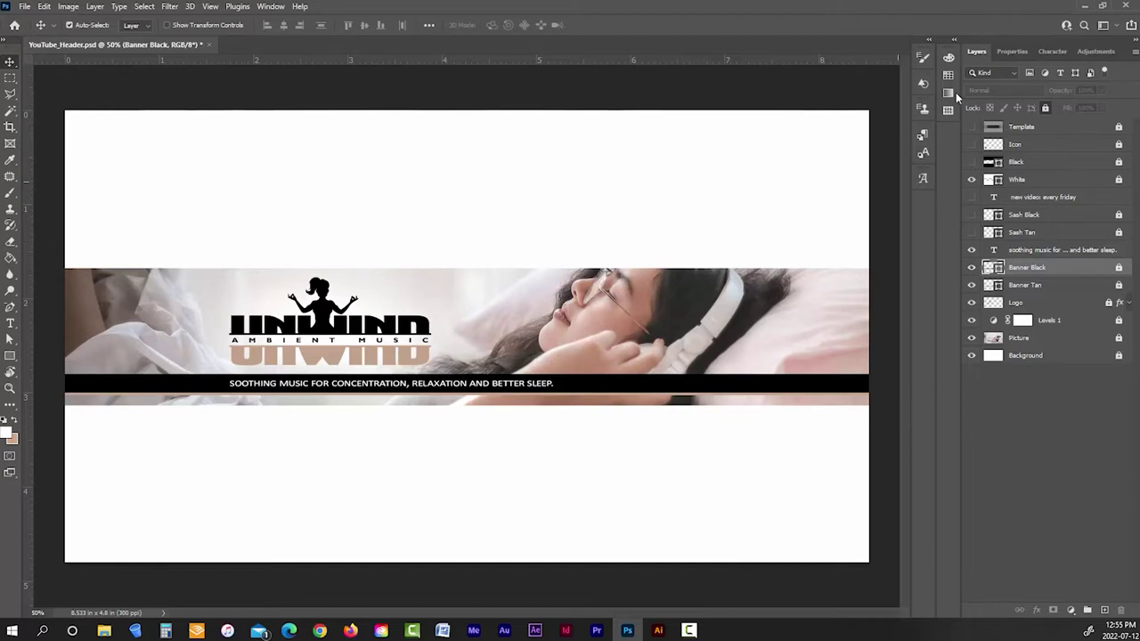
left_click(971, 127)
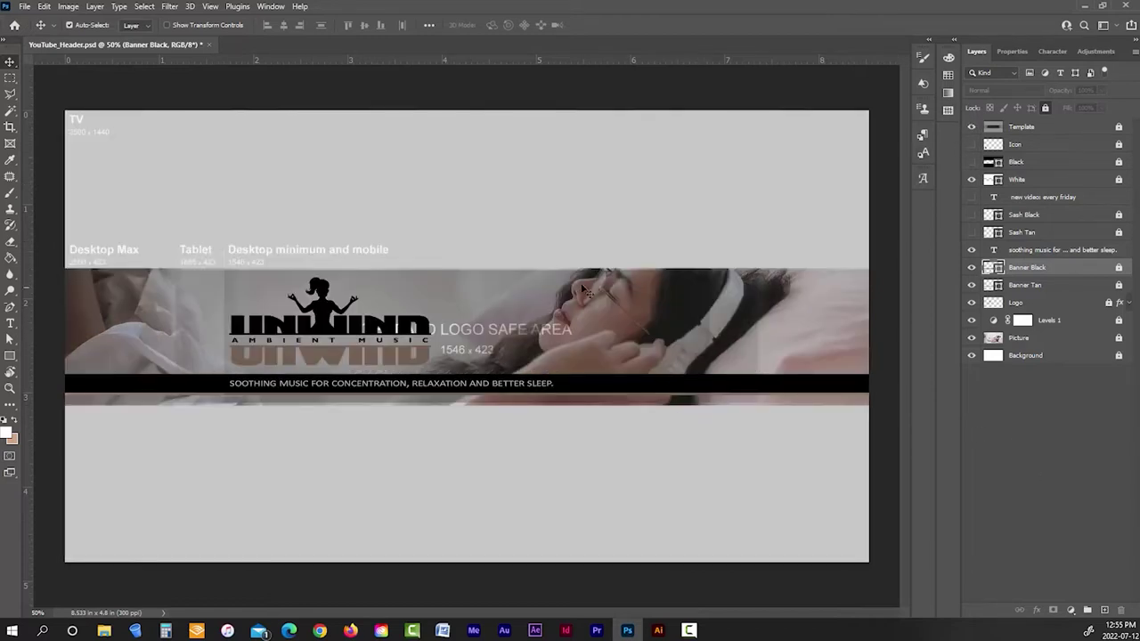
left_click(972, 127)
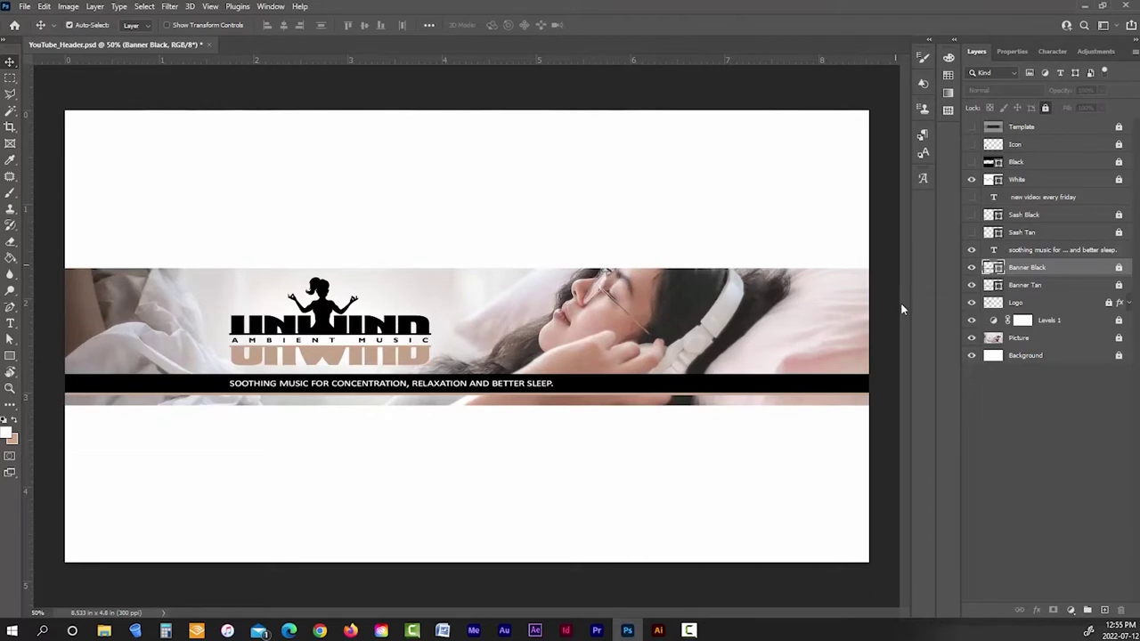
Show the new video every Friday text layer and set its text colour to white (ffffff)
left_click(971, 197)
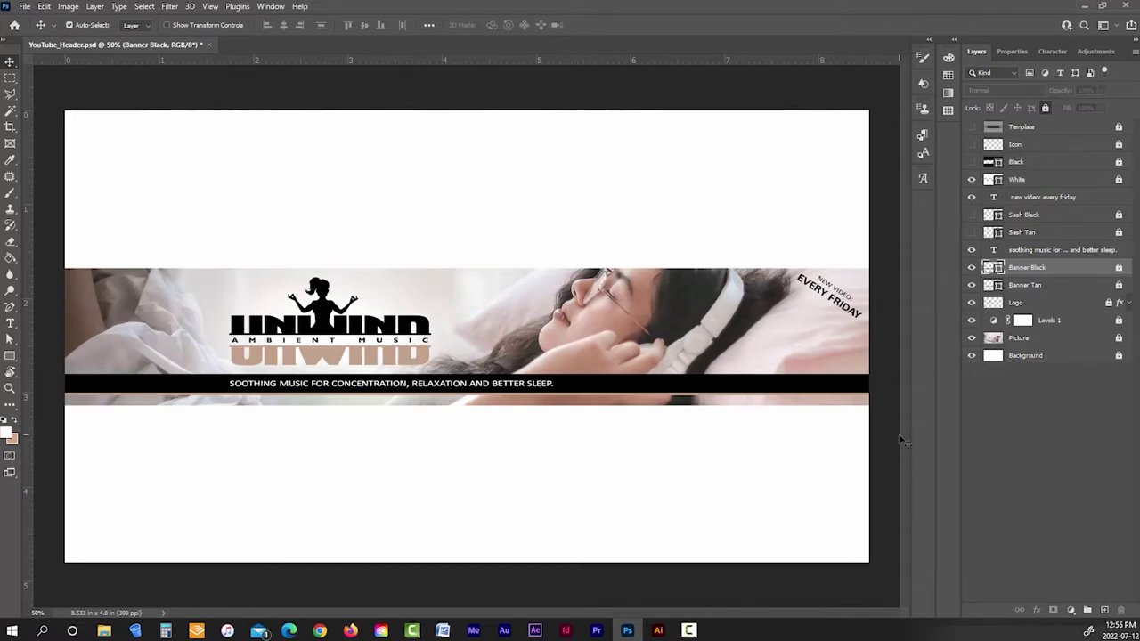
double_click(994, 198)
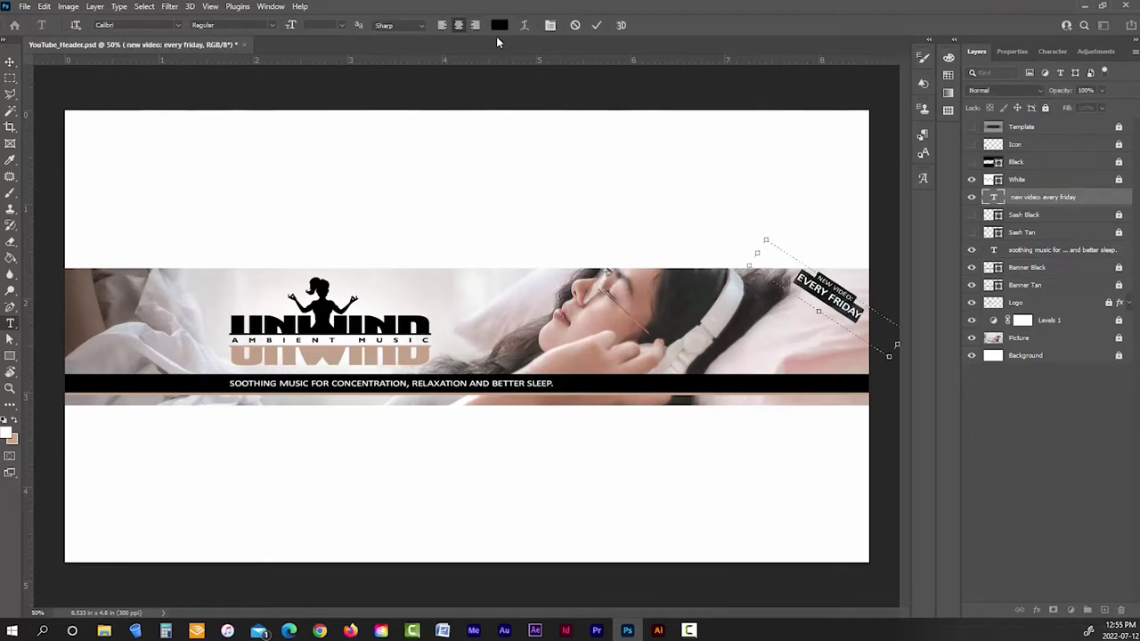
left_click(500, 24)
left_click_drag(745, 233, 699, 211)
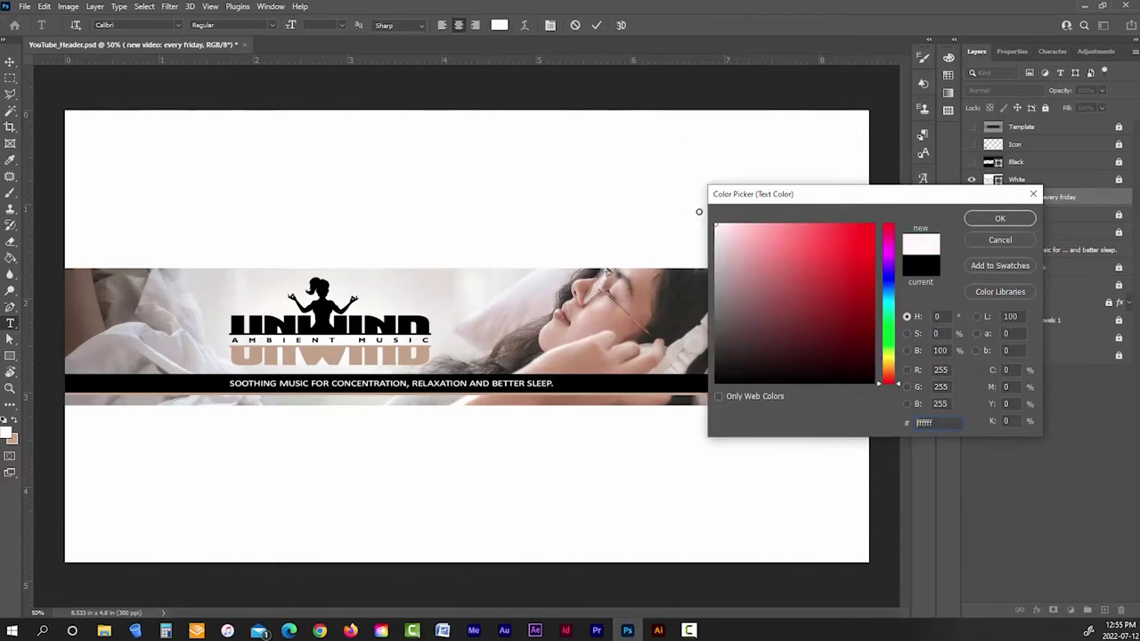
left_click(980, 220)
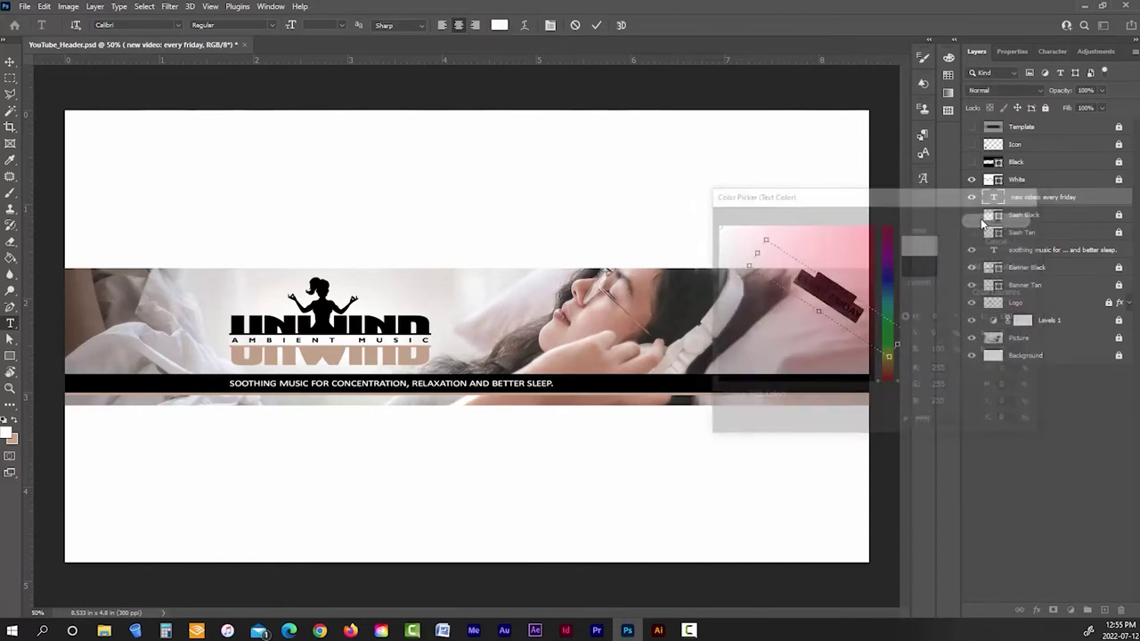
left_click(596, 25)
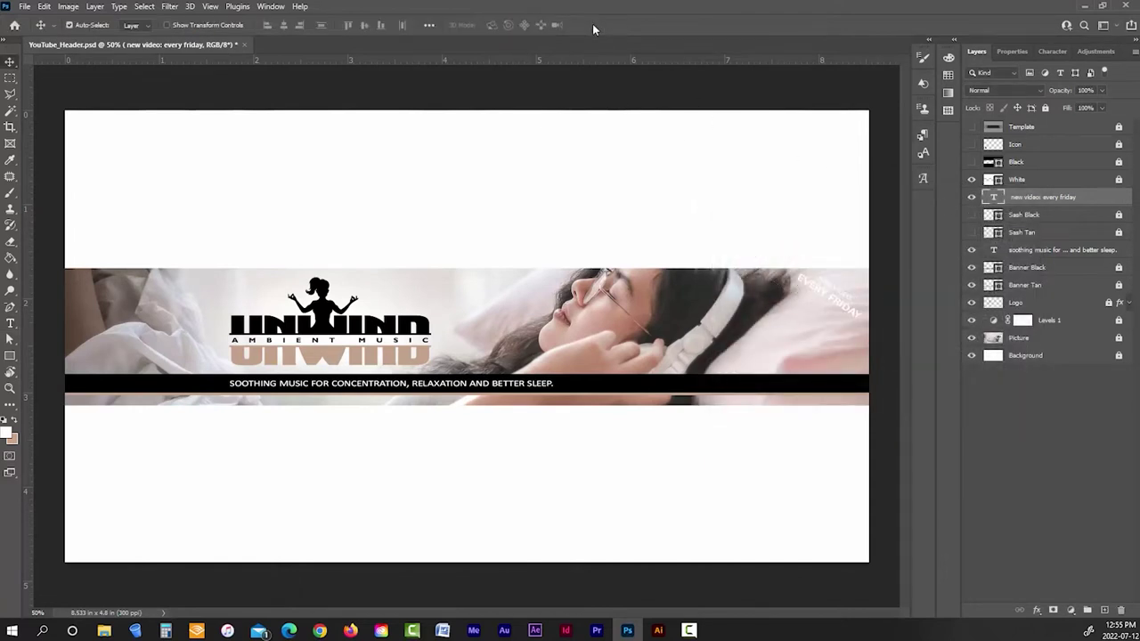
Show the Sash Black and Sash Tan layers behind the corner text, and bring up the file export options
left_click(971, 214)
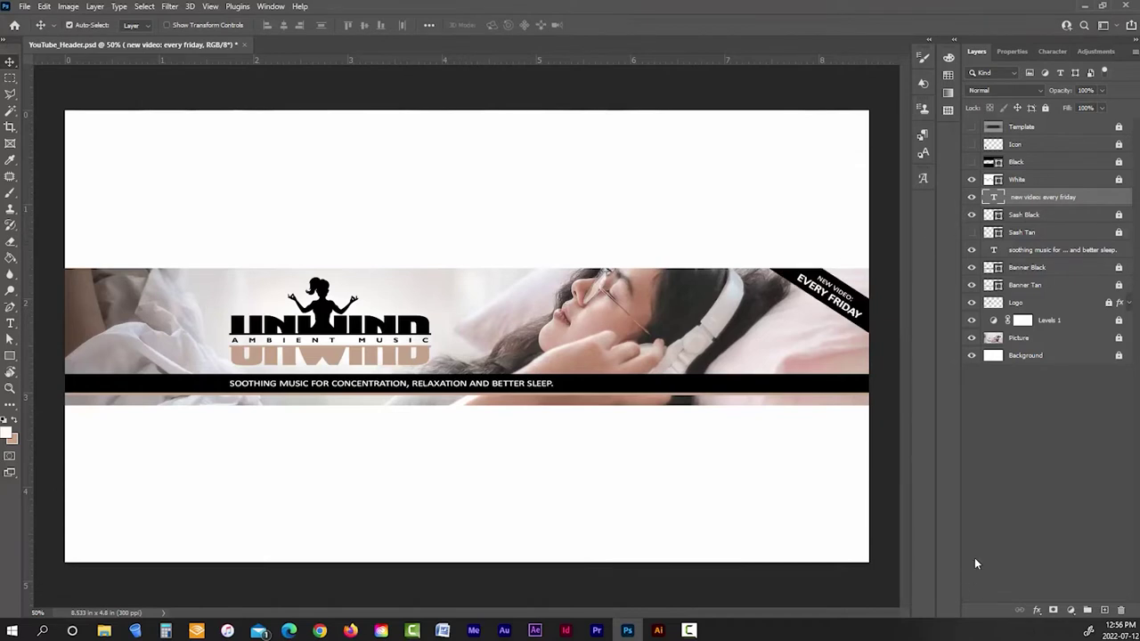
left_click(972, 233)
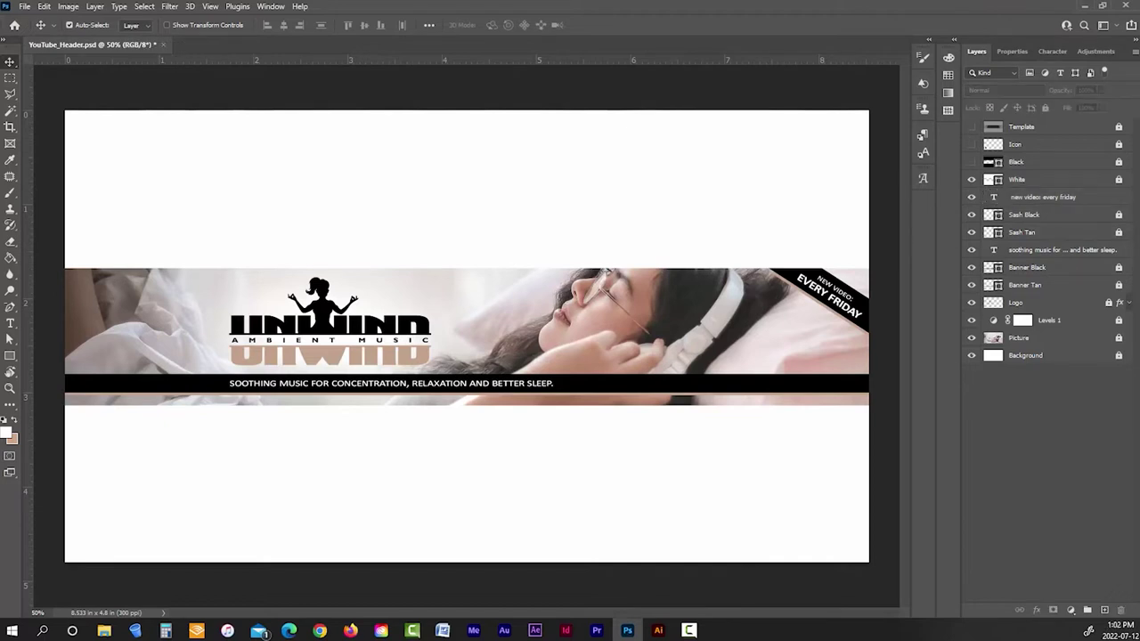
left_click(25, 8)
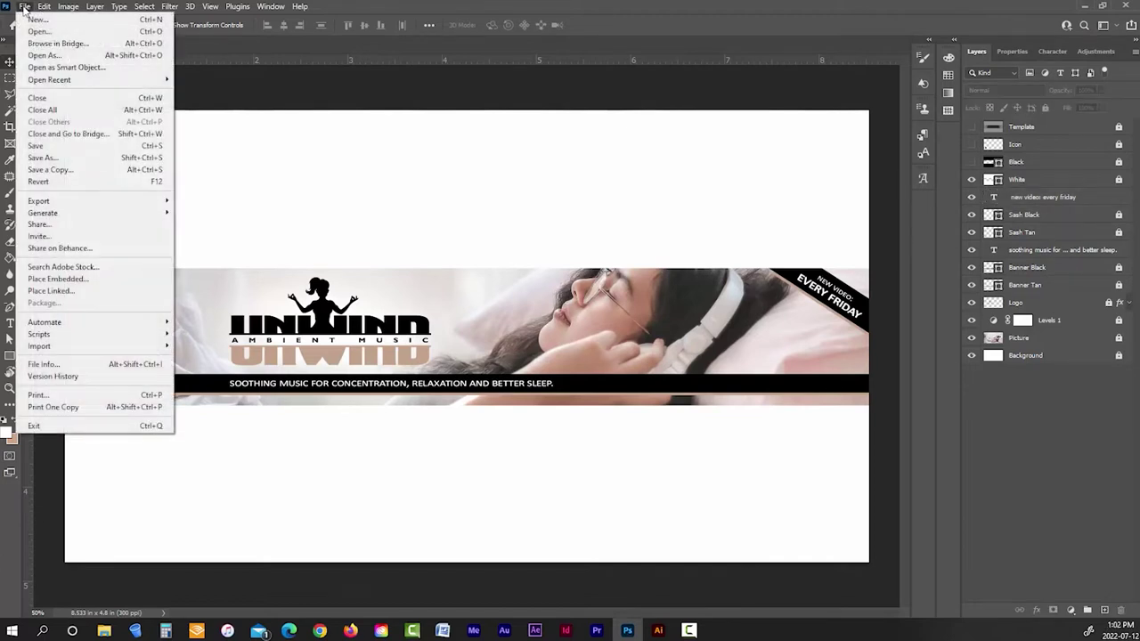
mouse_move(50, 201)
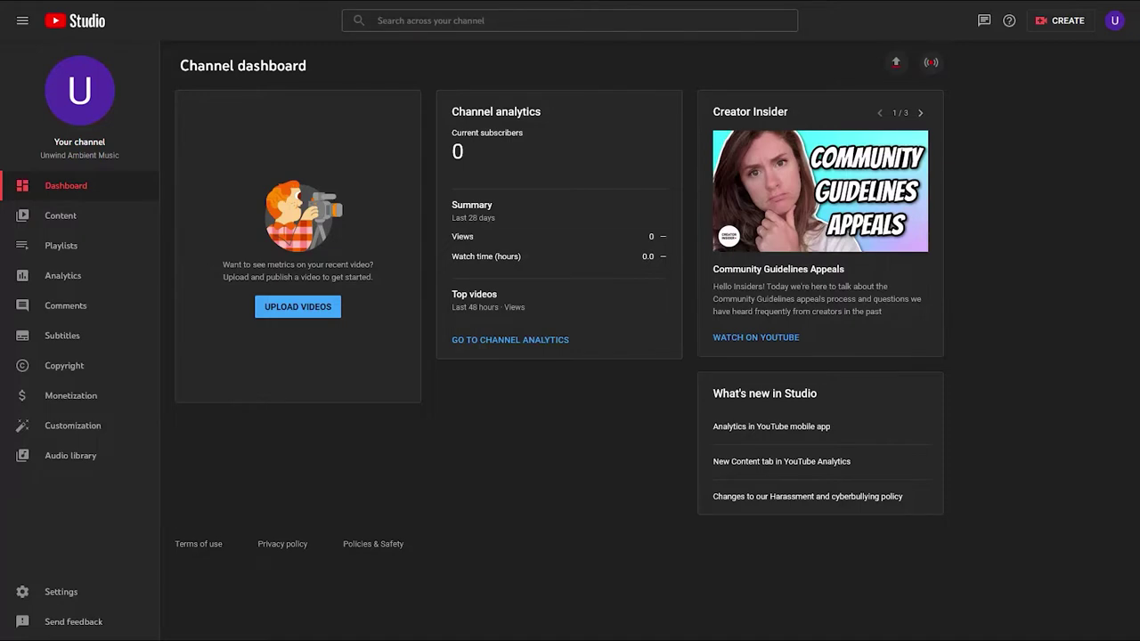
Switch to YouTube Studio and open the channel's branding customization
left_click(93, 432)
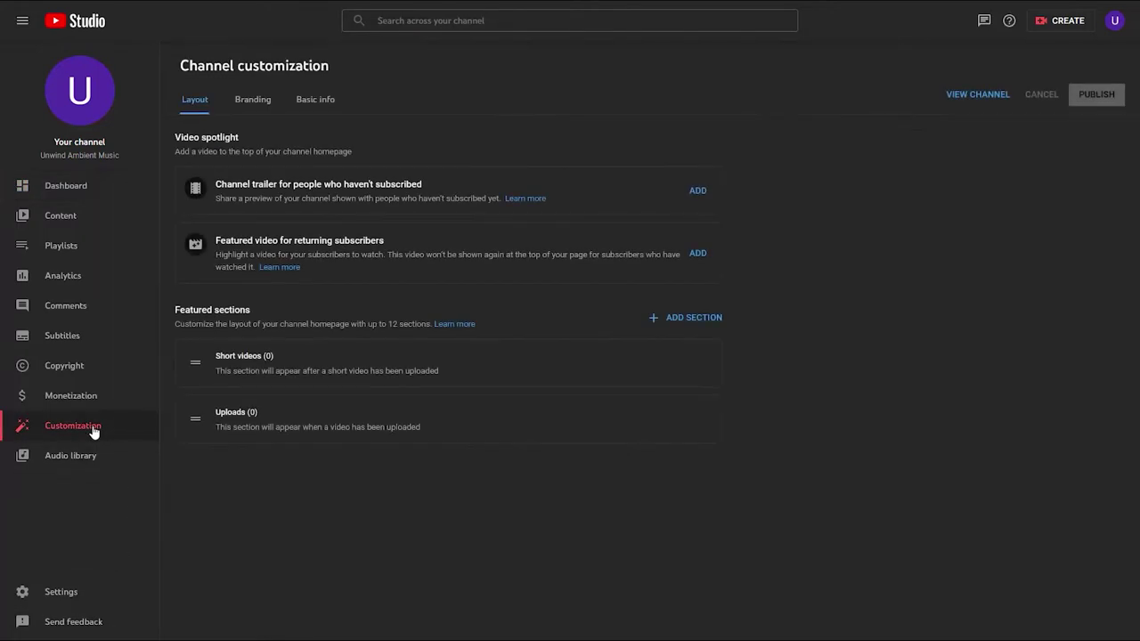
left_click(254, 100)
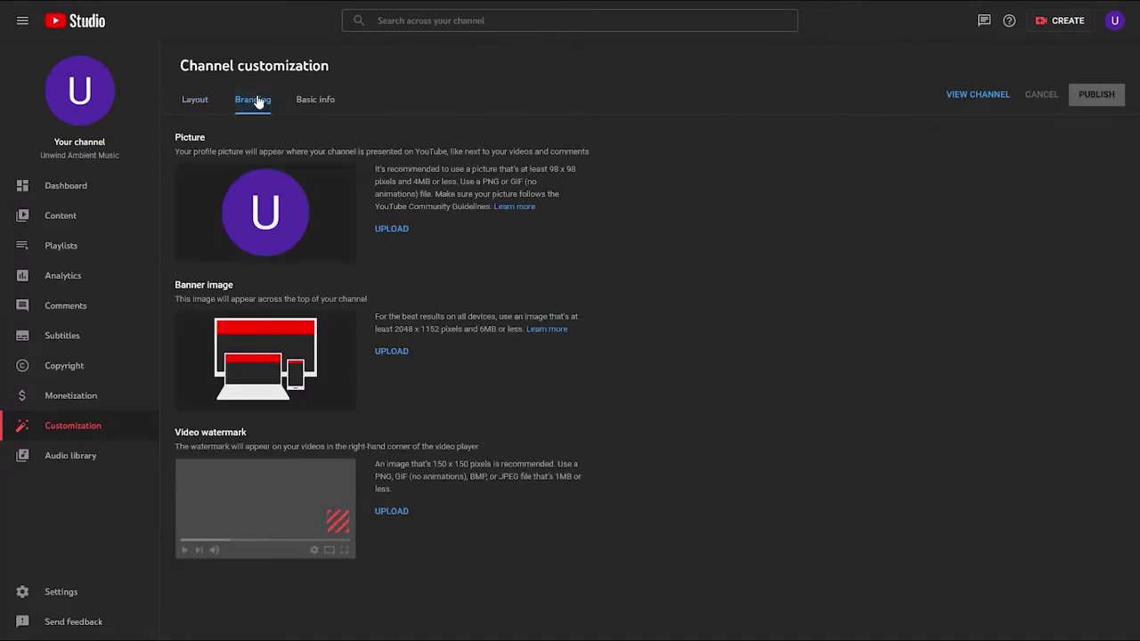
Try Unwind YouTube Header as the channel's banner image in the banner art preview, and cancel it
left_click(392, 352)
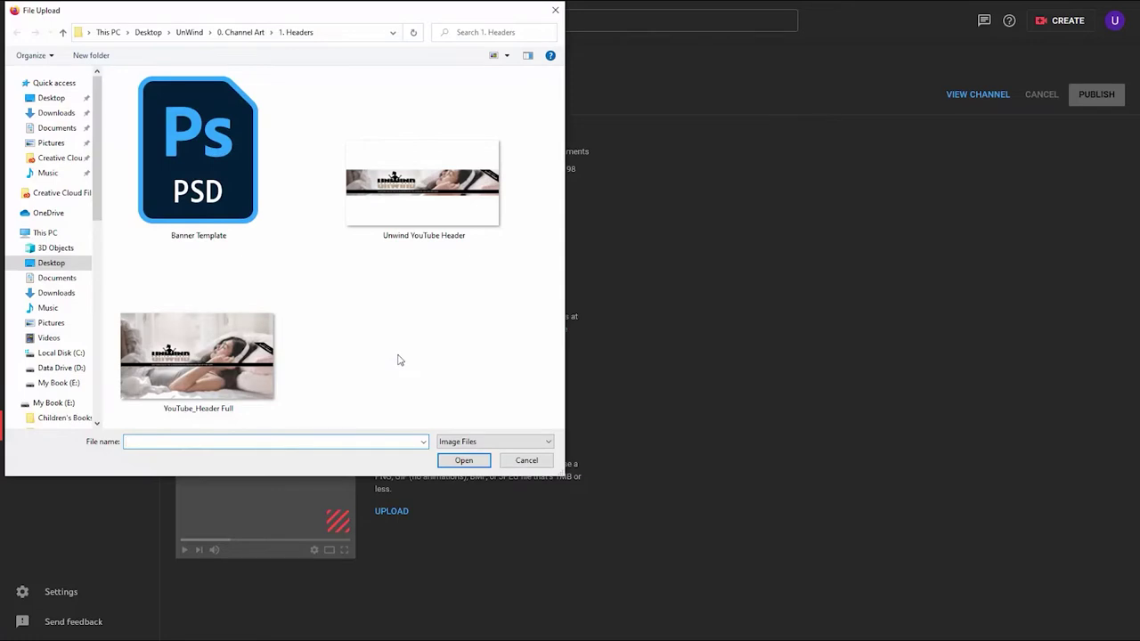
left_click(389, 211)
left_click(470, 462)
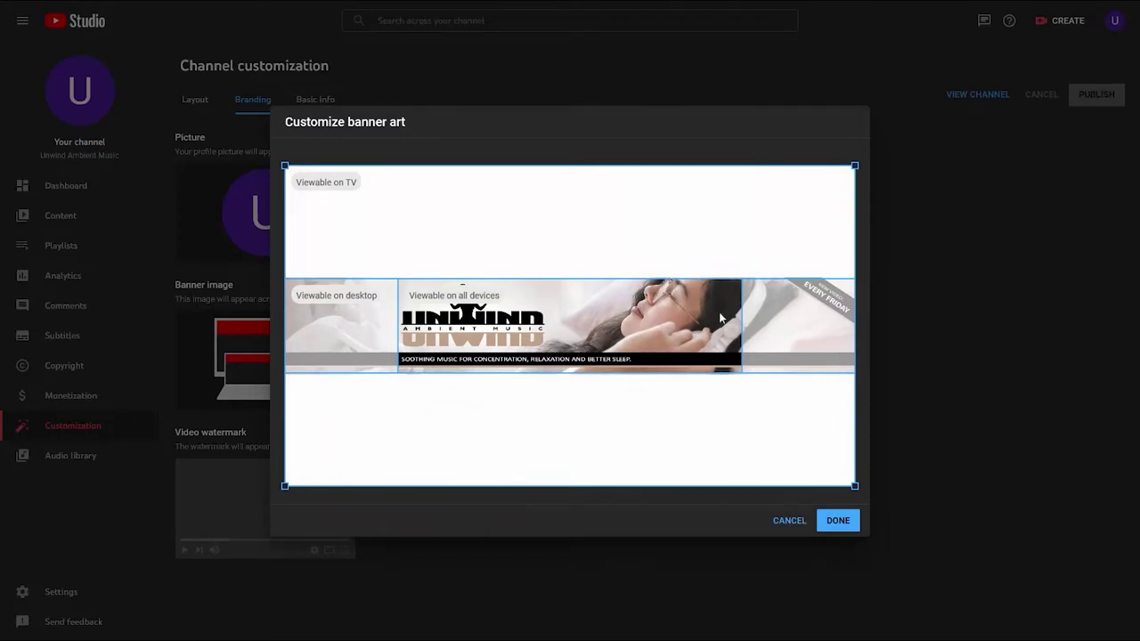
left_click(789, 521)
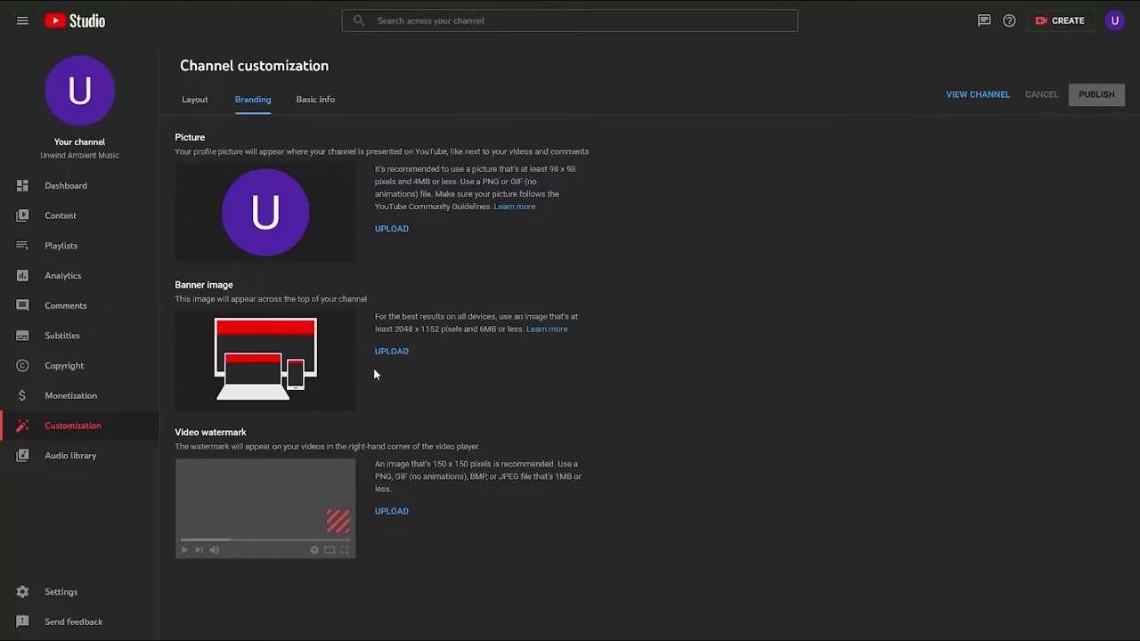
Try YouTube_Header Full as the channel's banner image in the banner art preview, and cancel it
left_click(391, 352)
left_click(197, 352)
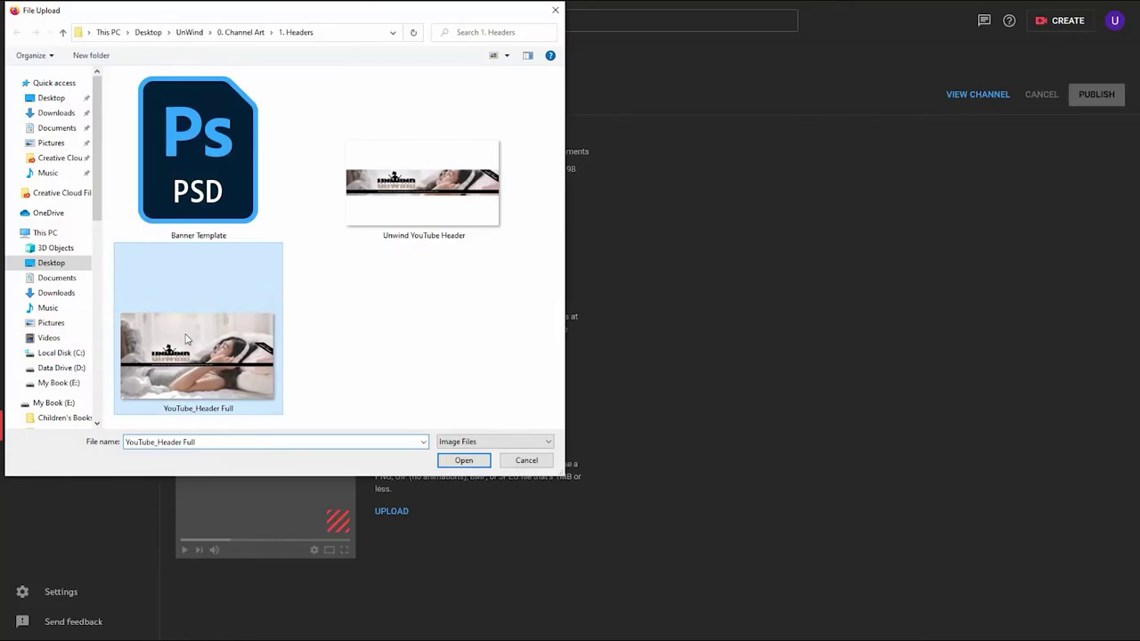
left_click(460, 461)
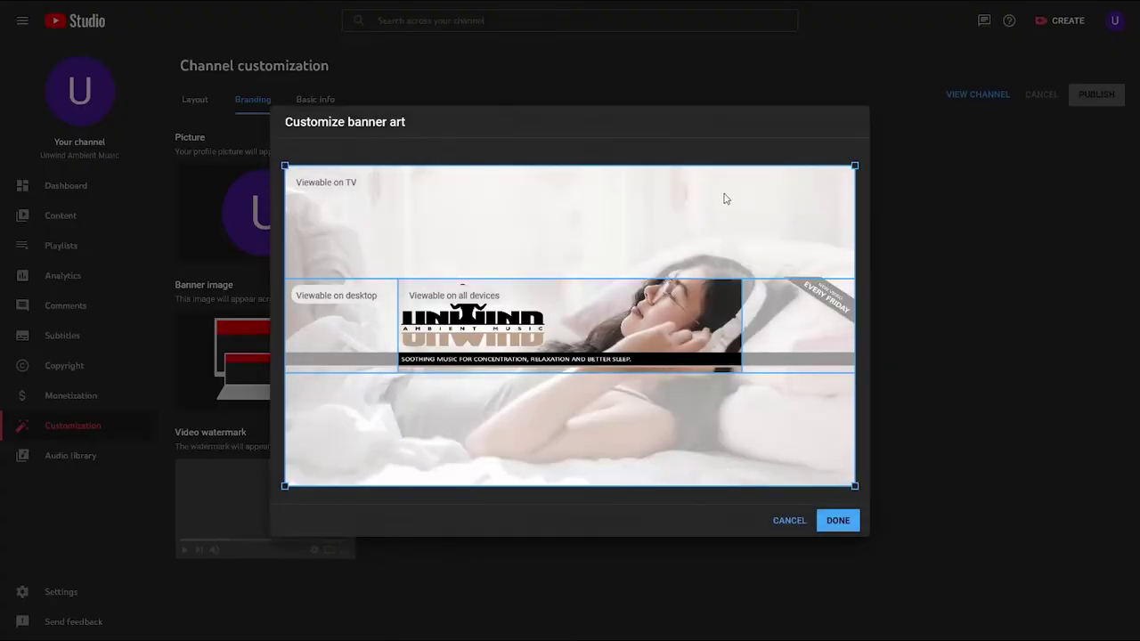
left_click(786, 521)
Upload Unwind YouTube Header as the channel's banner image, accept the default crop, and publish the change
left_click(391, 351)
left_click(414, 221)
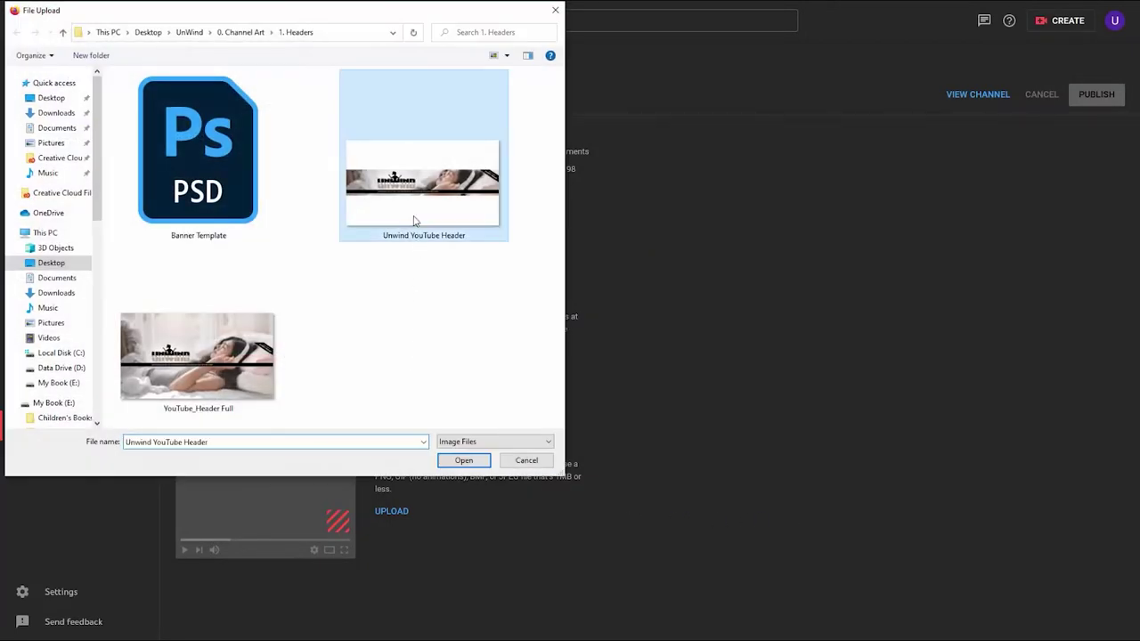
left_click(478, 460)
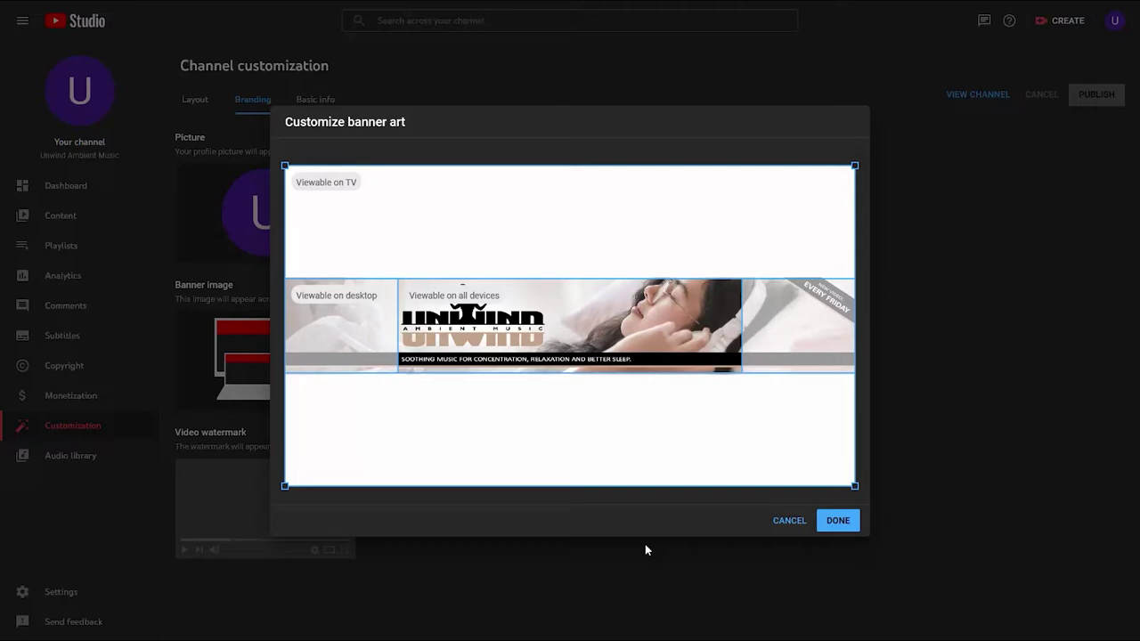
left_click(839, 523)
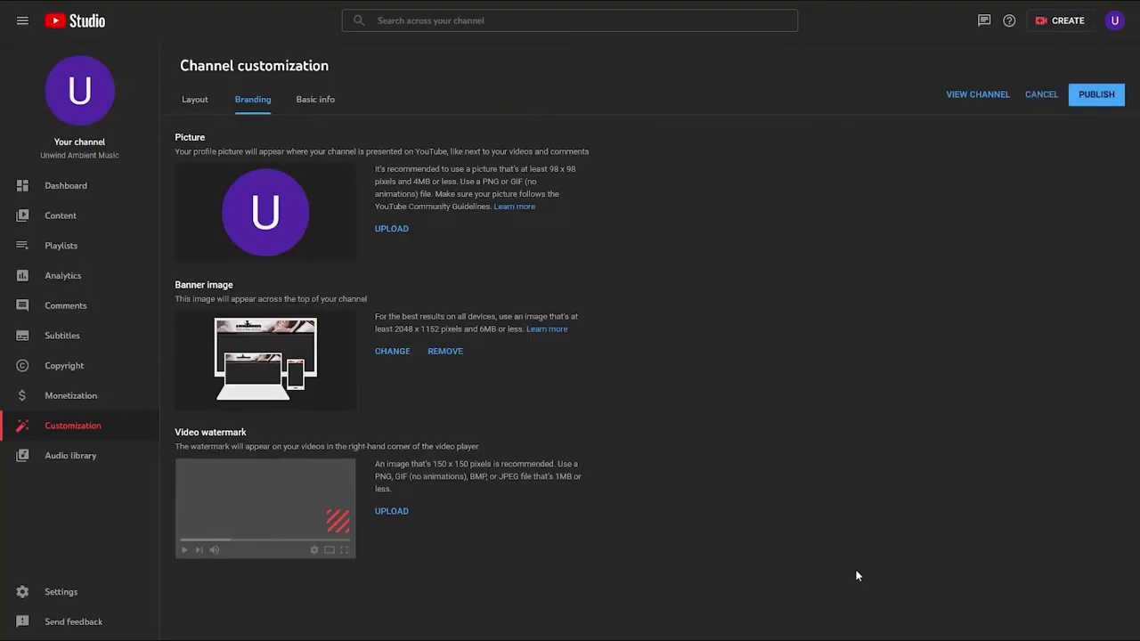
left_click(1092, 96)
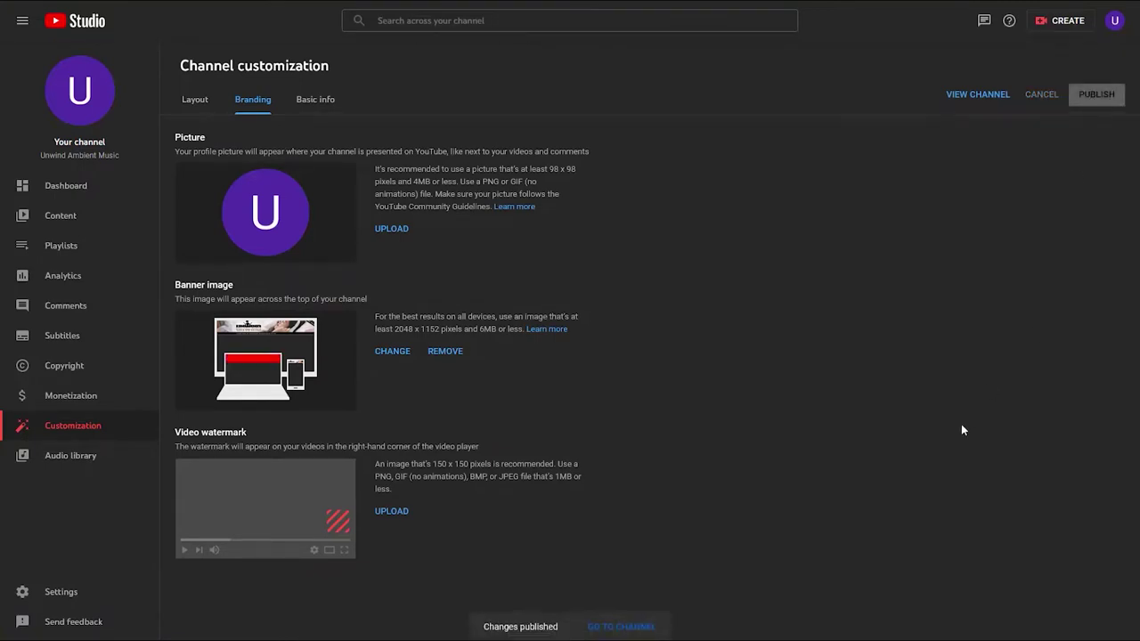
View the published banner on the channel page in the light theme, and restore the dark theme
left_click(991, 95)
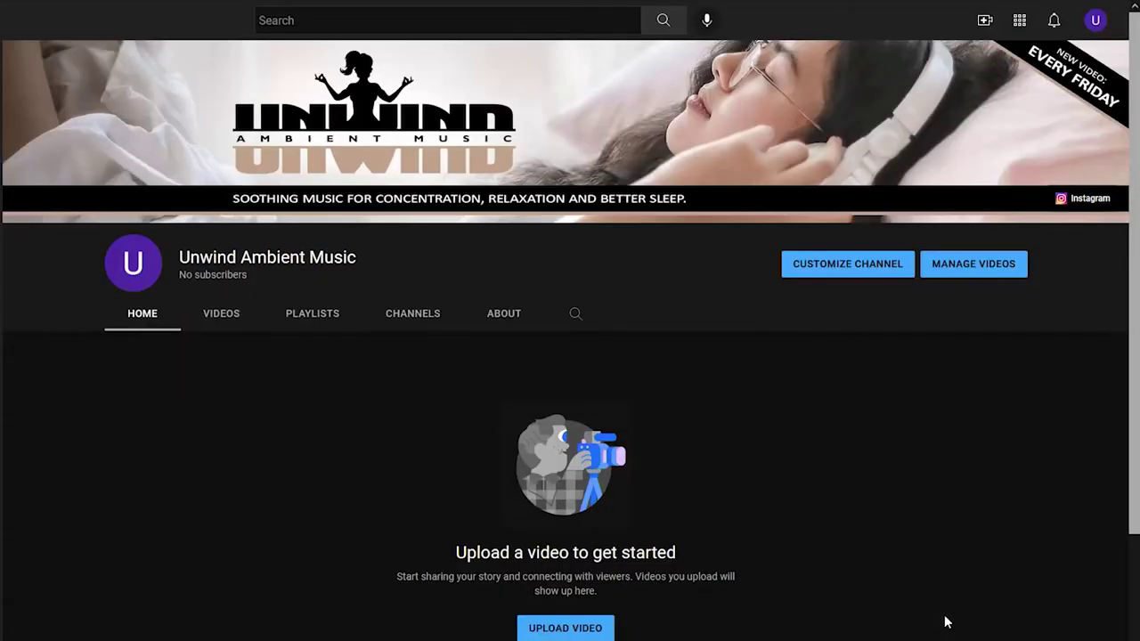
left_click(1095, 22)
left_click(1091, 265)
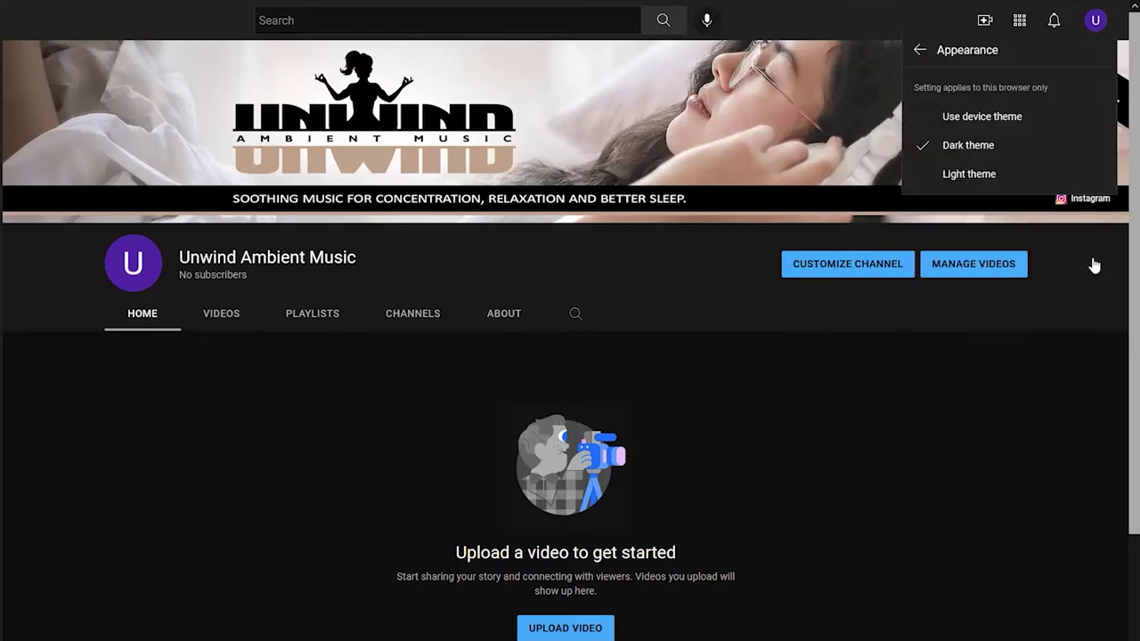
left_click(969, 173)
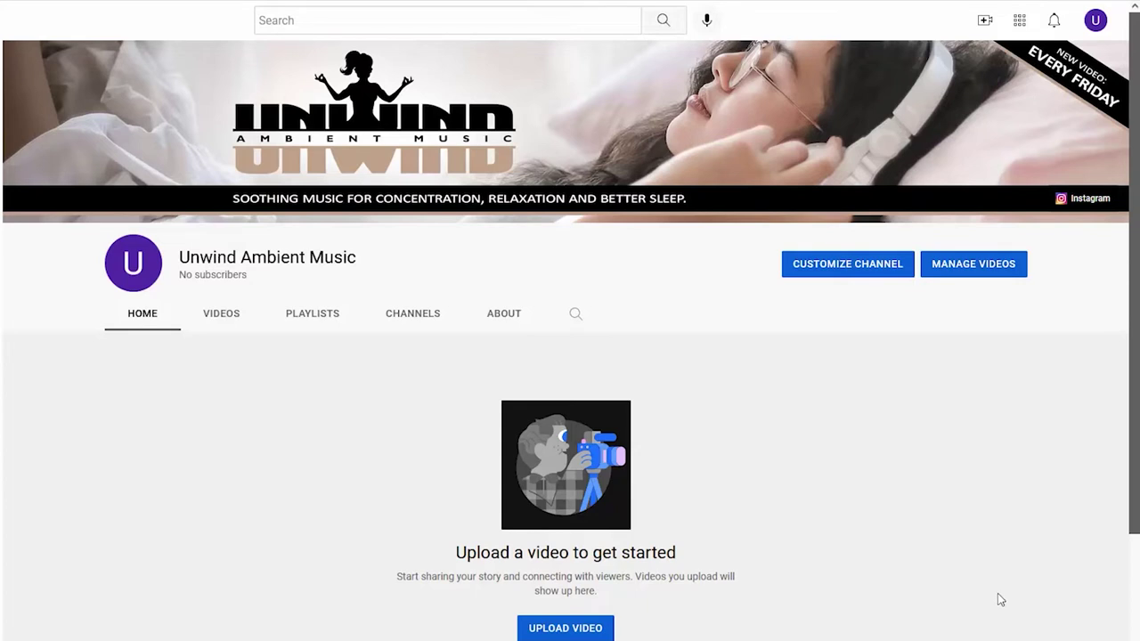
left_click(1095, 21)
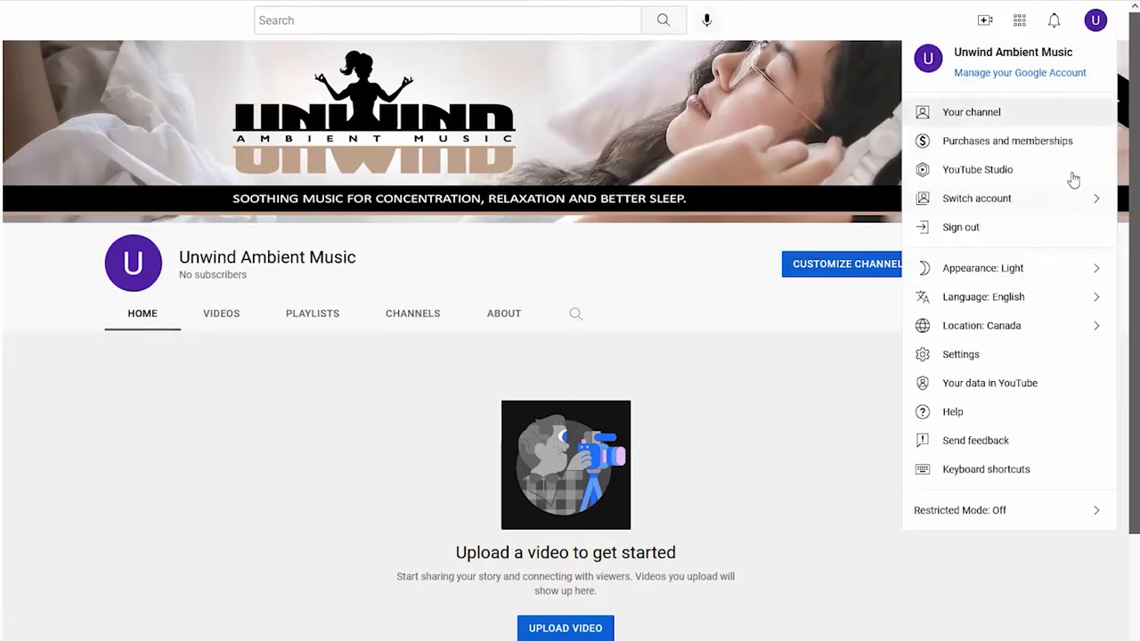
left_click(1089, 269)
left_click(982, 147)
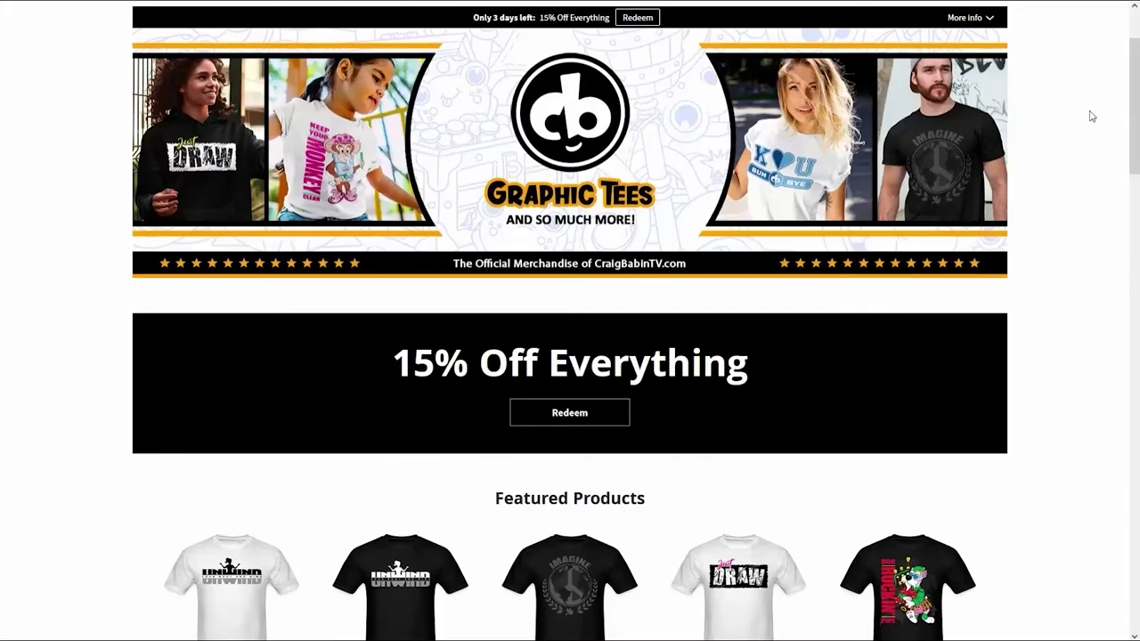
Browse the merchandise store and look at the product images of the black Unwind T-shirt and the white hoodie
middle_click(1088, 112)
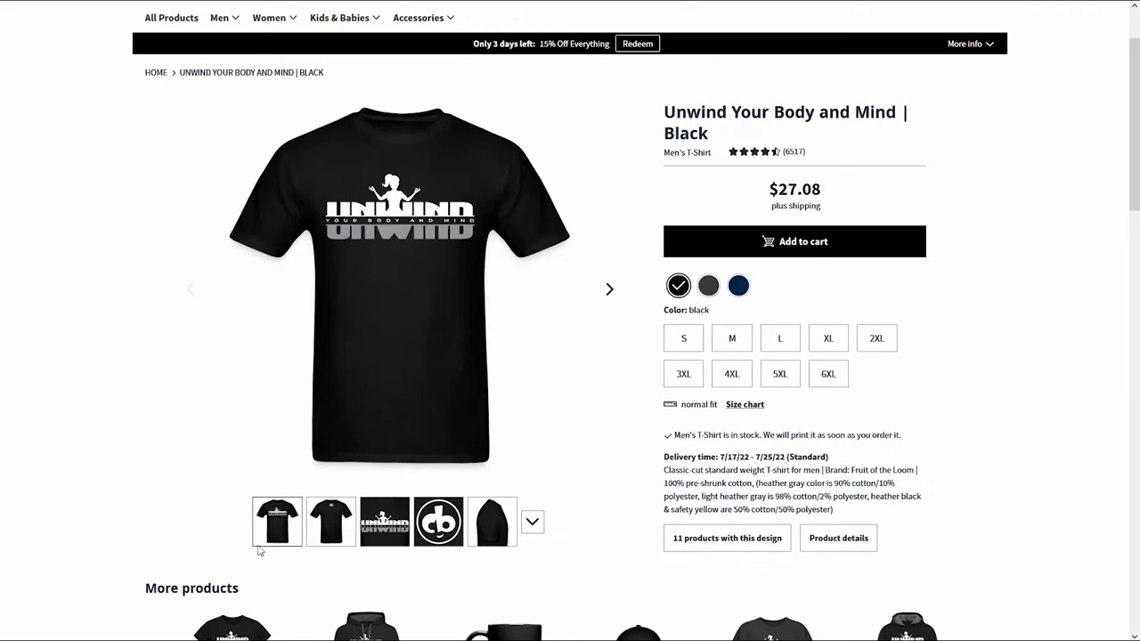
left_click(330, 525)
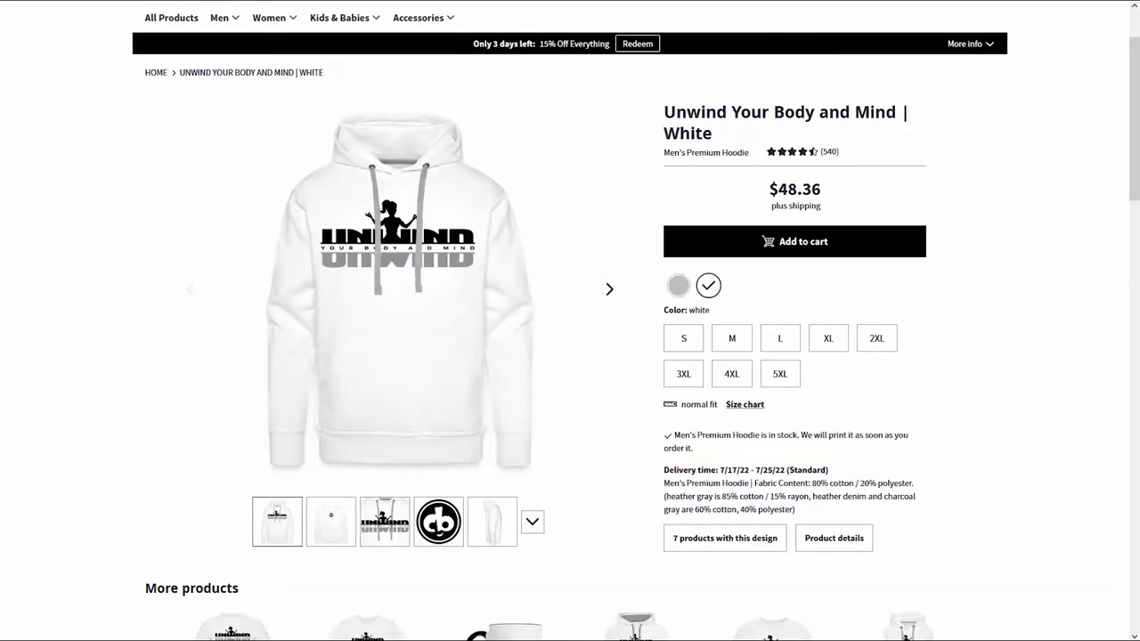
left_click(331, 530)
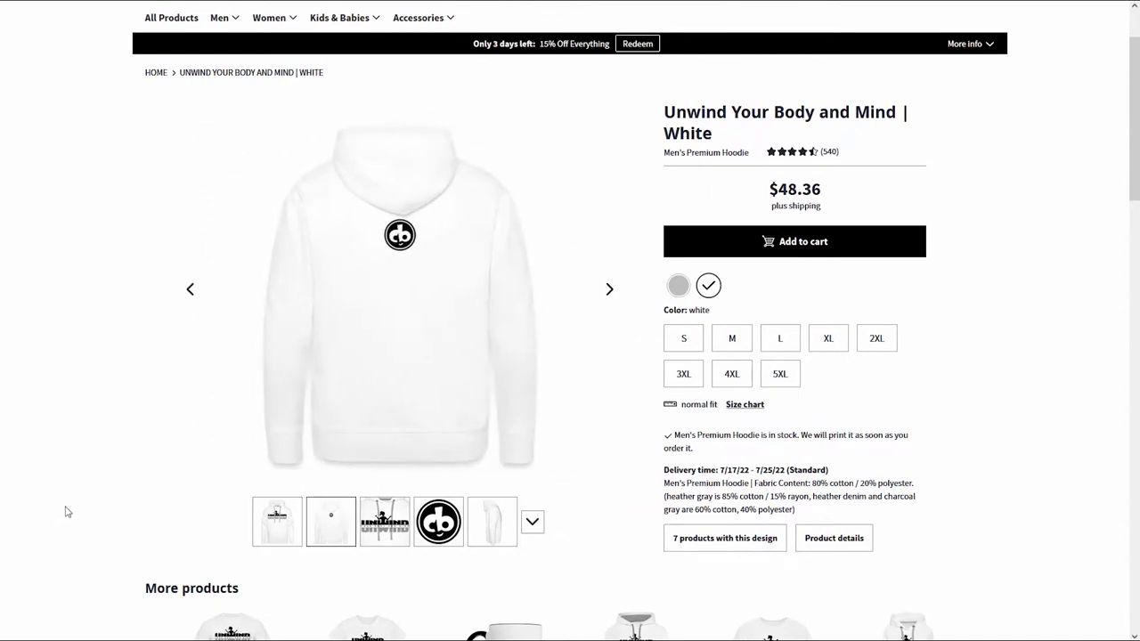
left_click(290, 531)
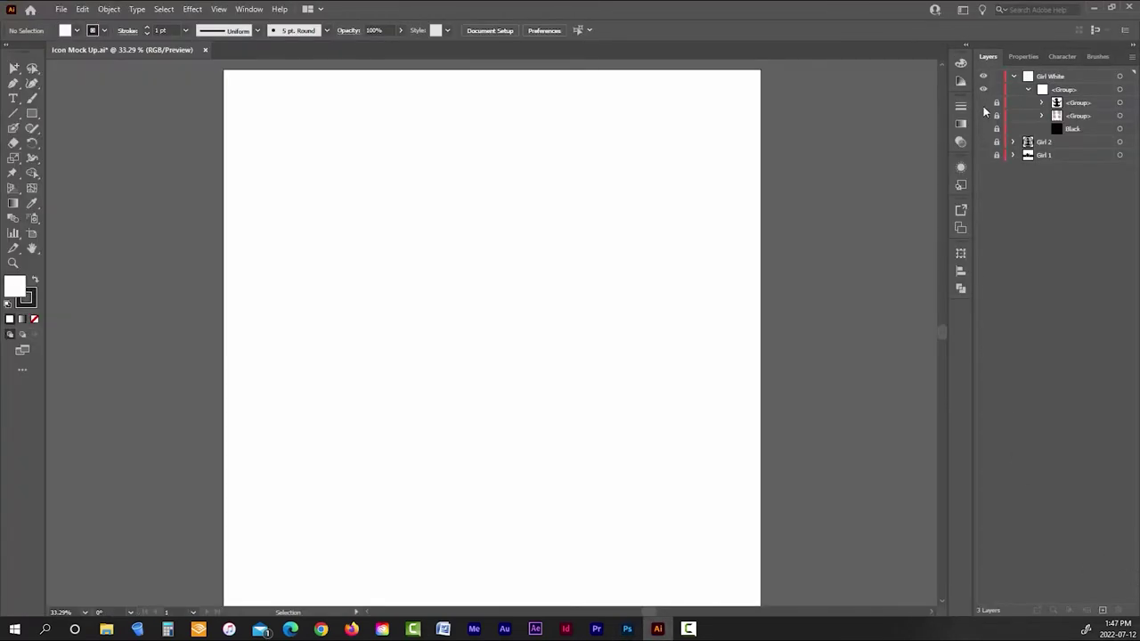
In Illustrator, show the girl silhouette and beige U groups of Girl White, preview the Black circular frame, and leave it hidden
left_click(984, 102)
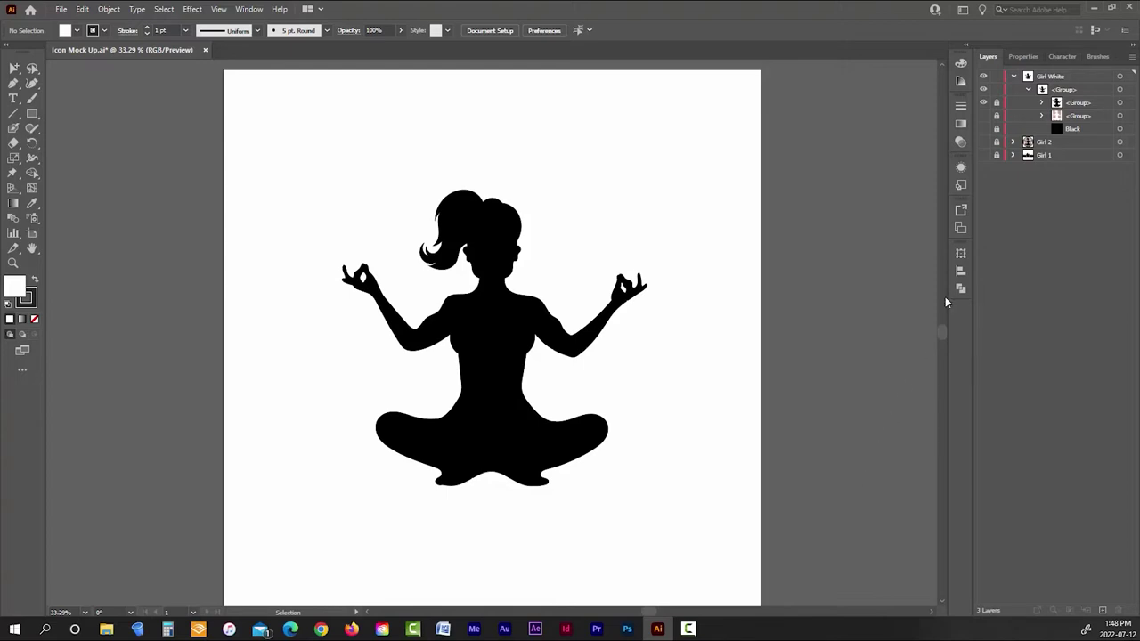
left_click(983, 116)
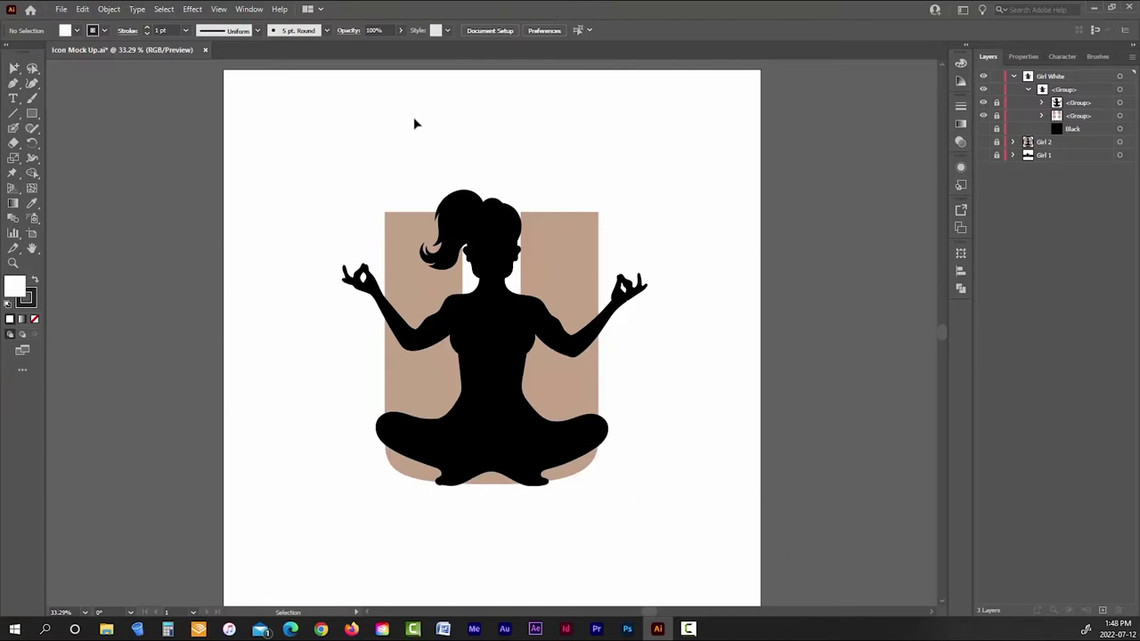
left_click(983, 129)
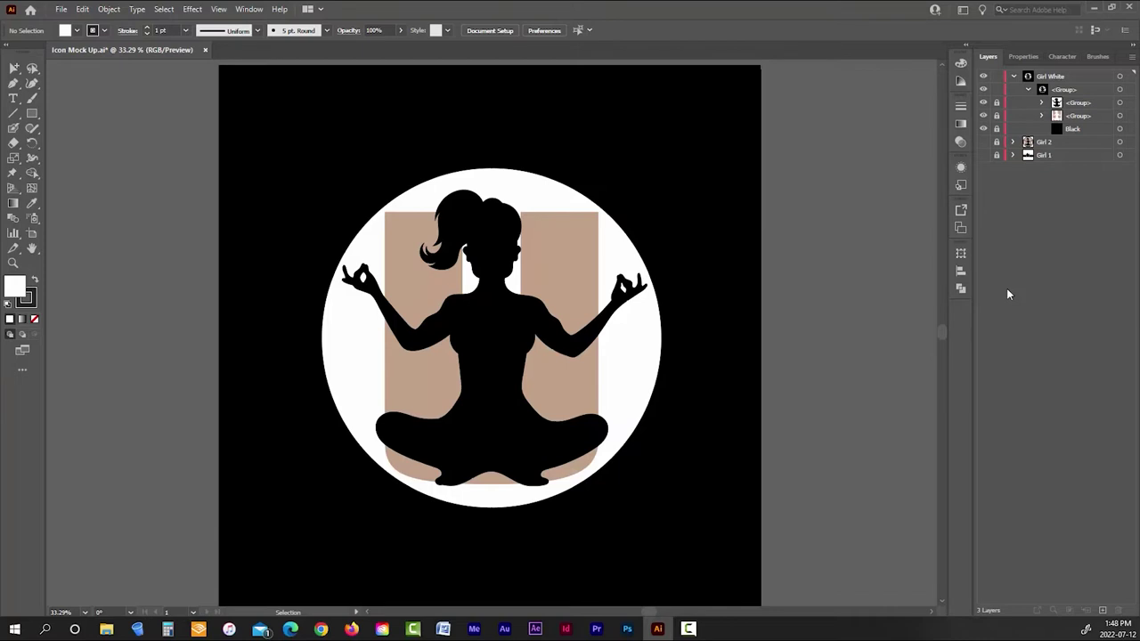
left_click(983, 129)
left_click(983, 129)
left_click(983, 129)
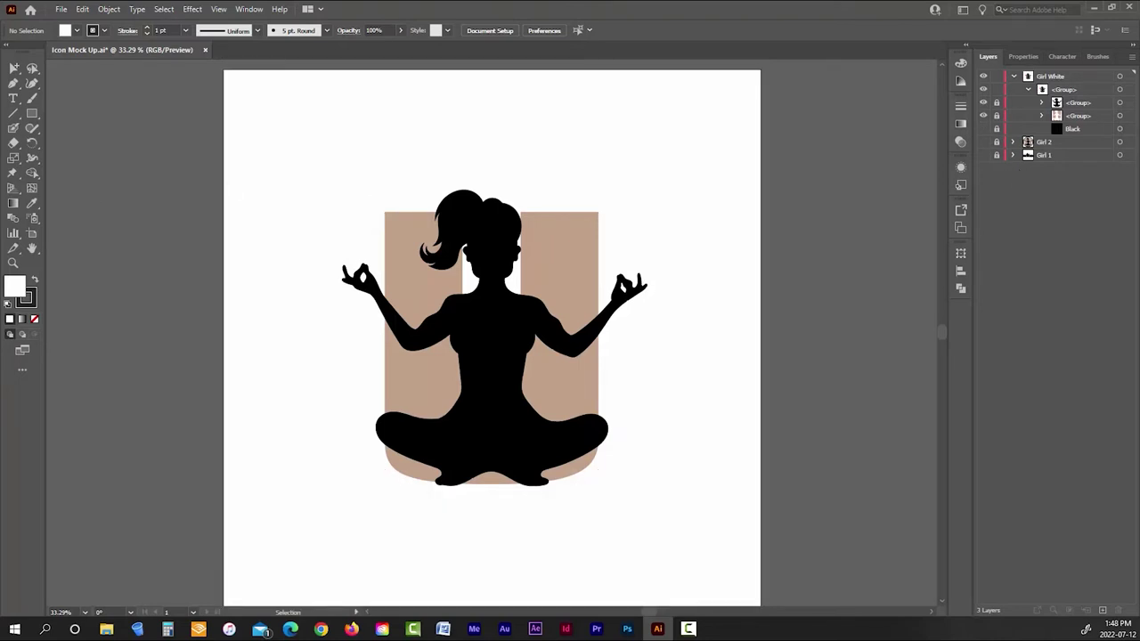
Set up a PNG export of Icon Mock Up with Use Artboards, High (300 ppi) and a transparent background, and cancel it
left_click(61, 9)
mouse_move(121, 256)
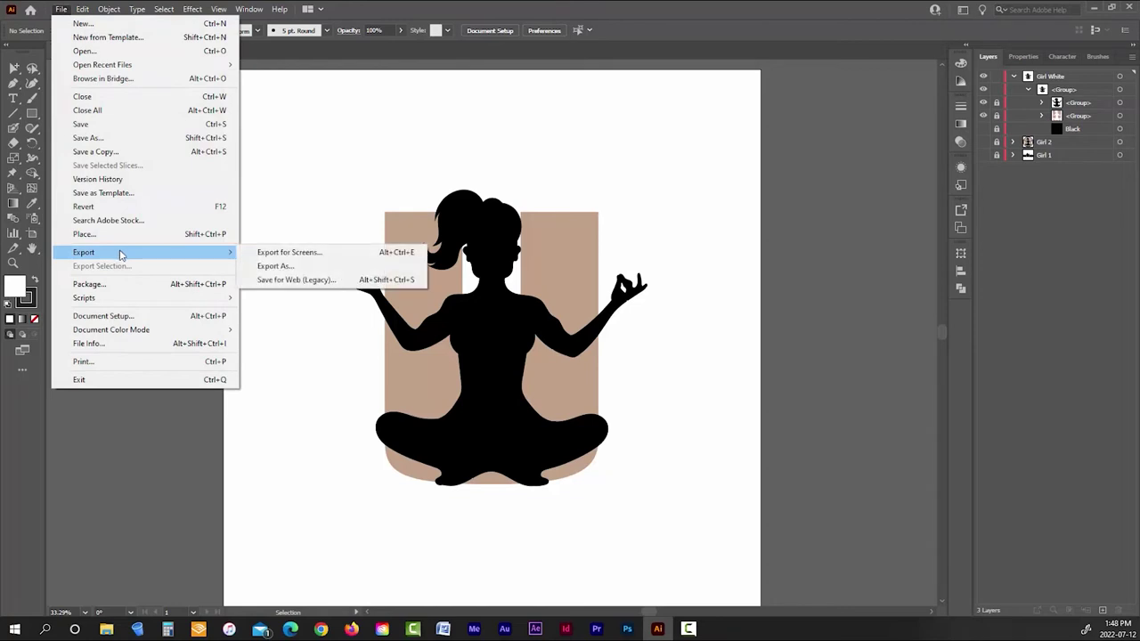
left_click(275, 265)
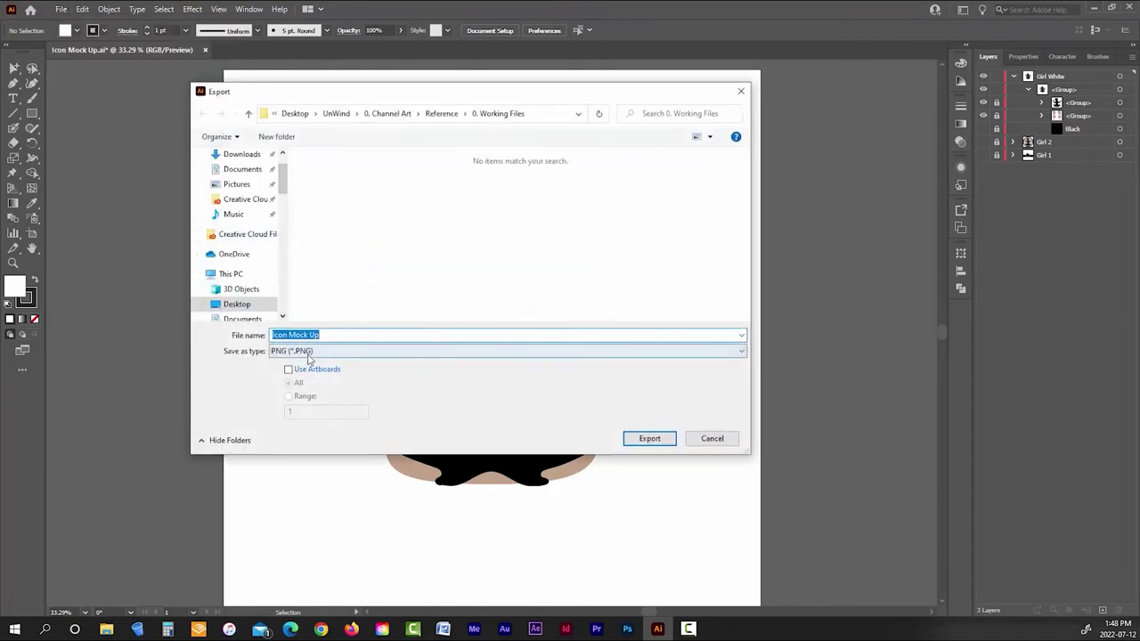
left_click(301, 370)
left_click(649, 438)
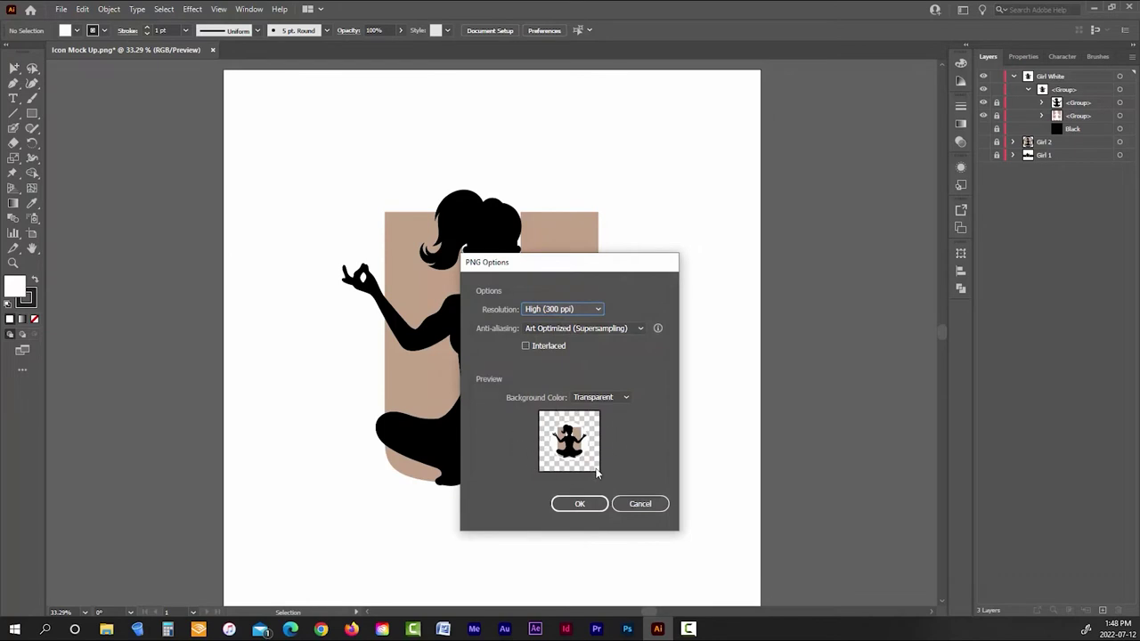
left_click(661, 508)
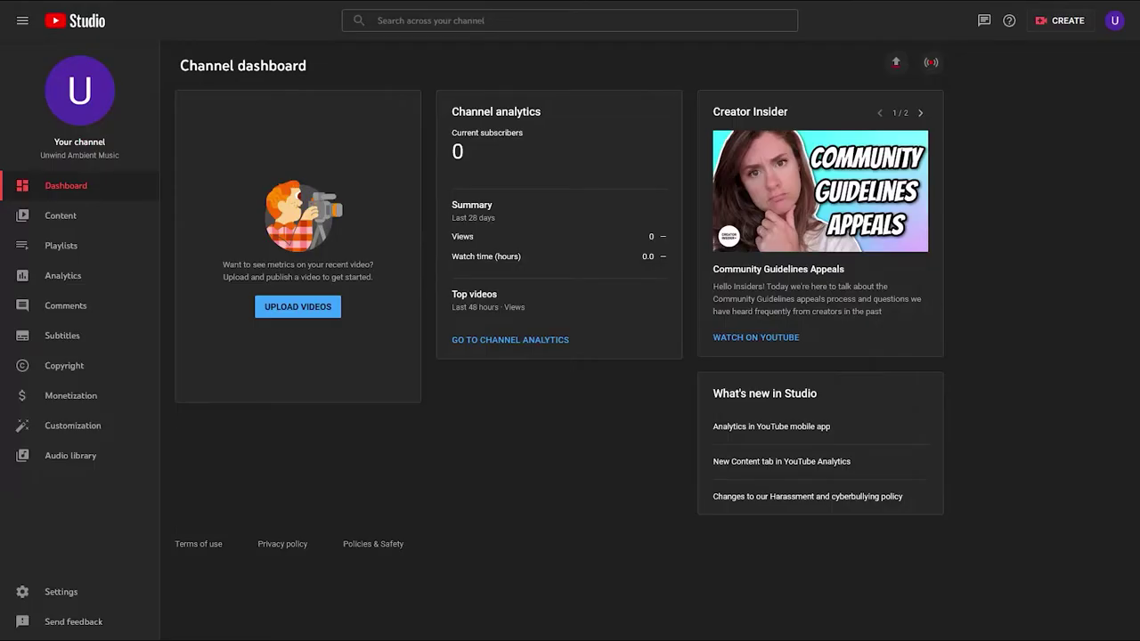
In YouTube Studio's branding customization, upload Icon Mock Up as the channel's profile picture and publish the change
left_click(81, 433)
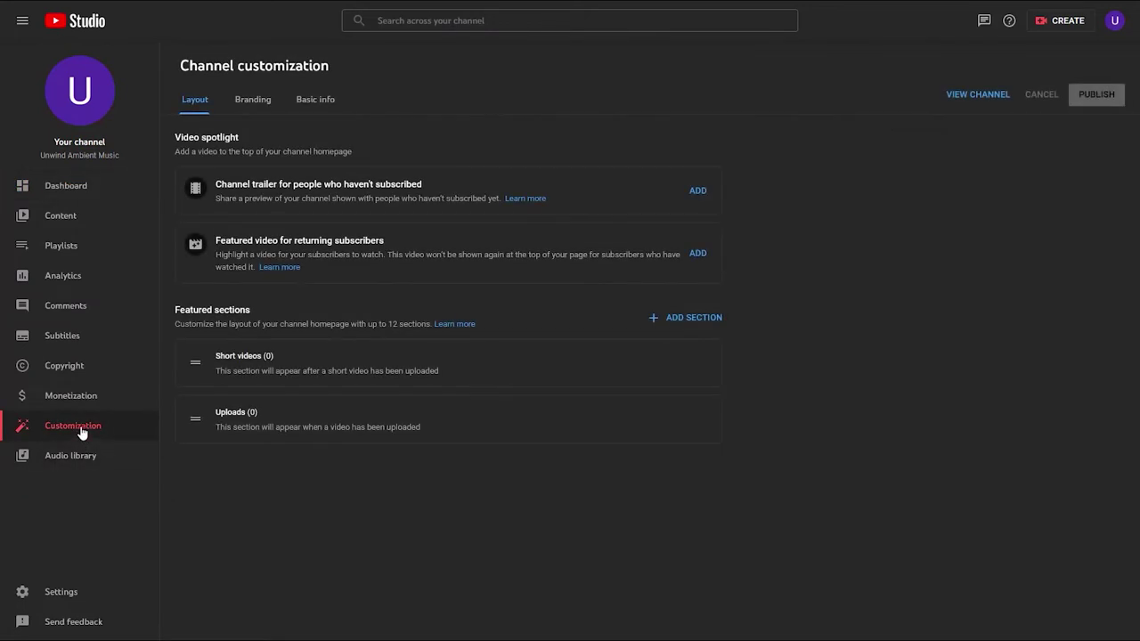
left_click(256, 108)
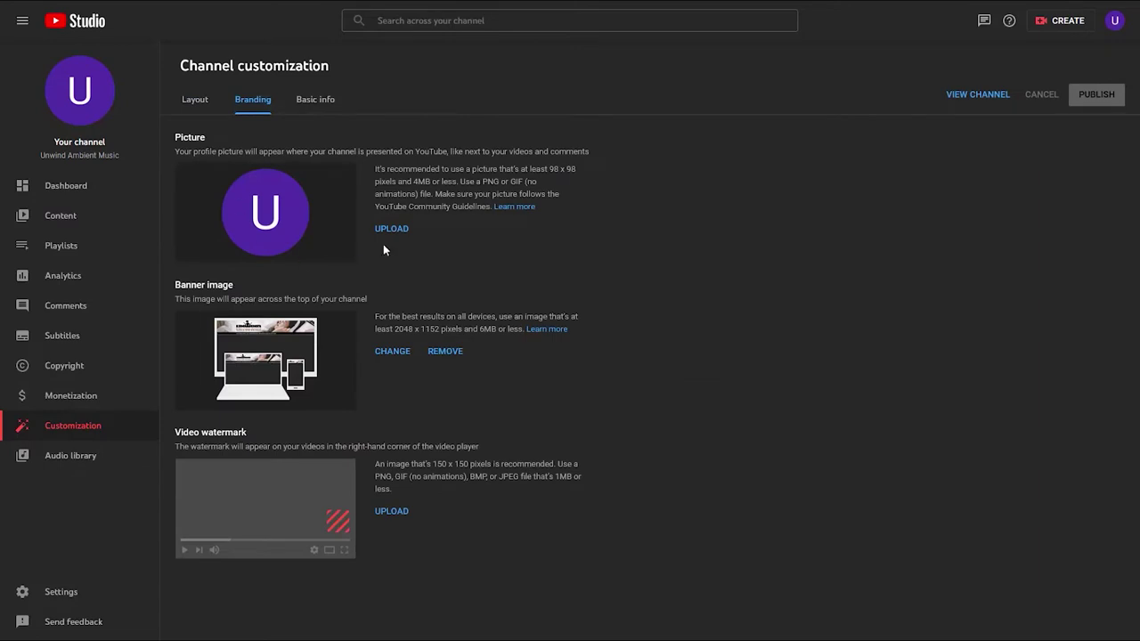
left_click(389, 229)
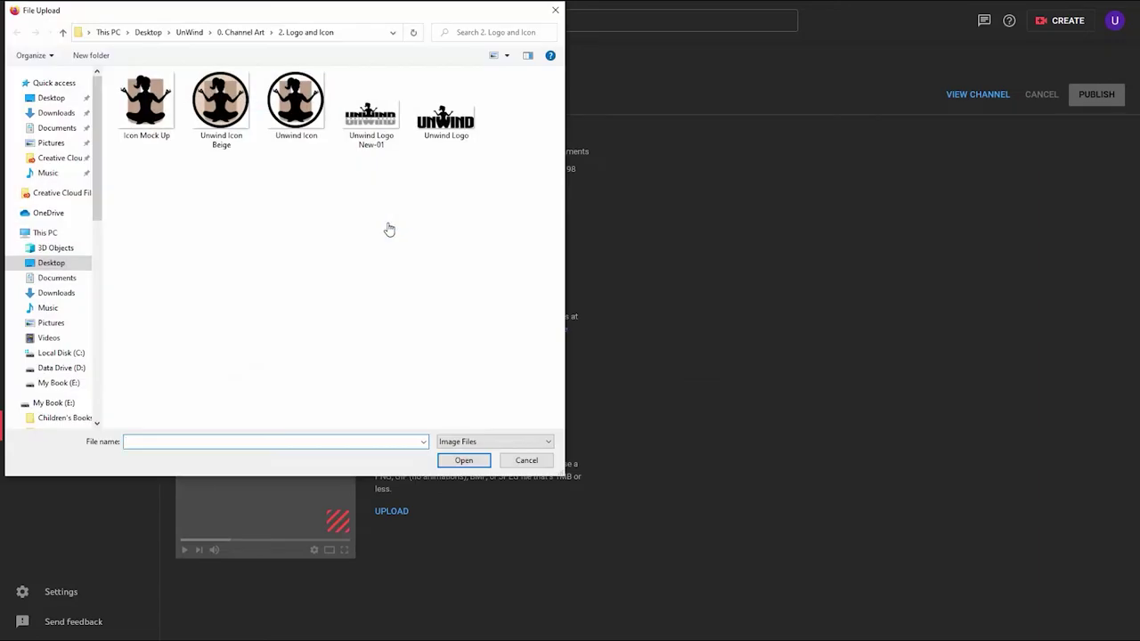
left_click(140, 103)
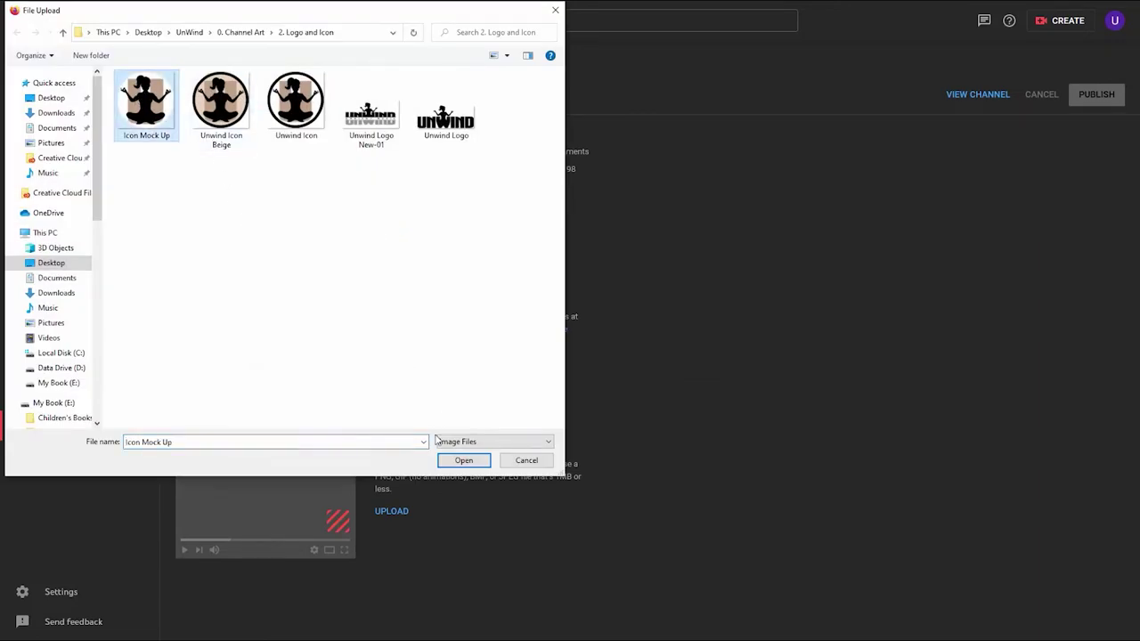
left_click(456, 460)
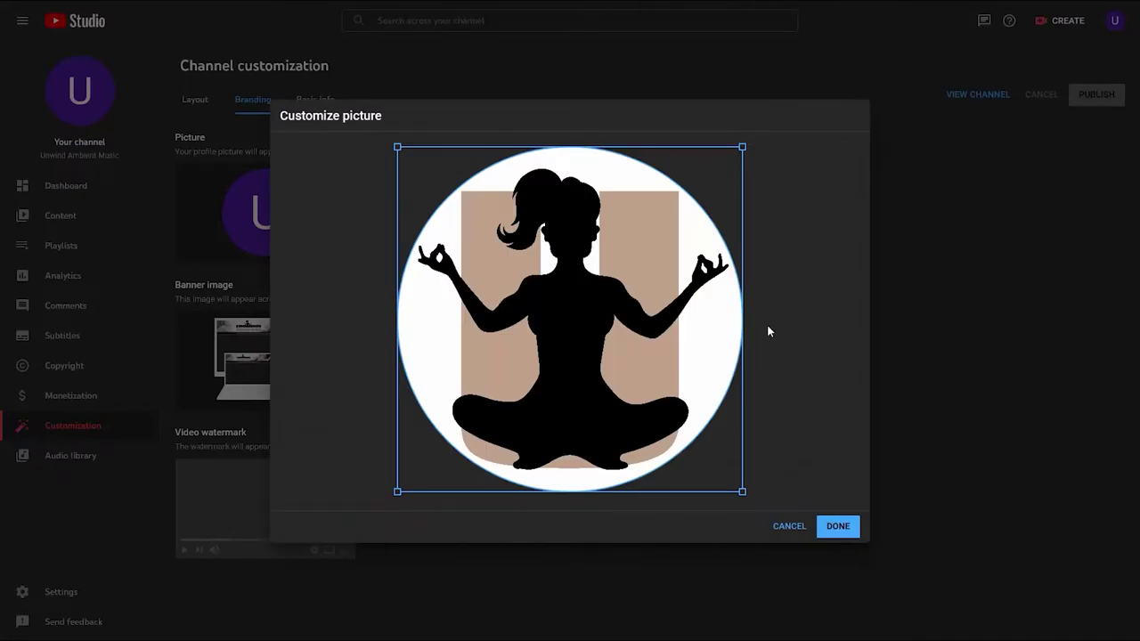
left_click(835, 526)
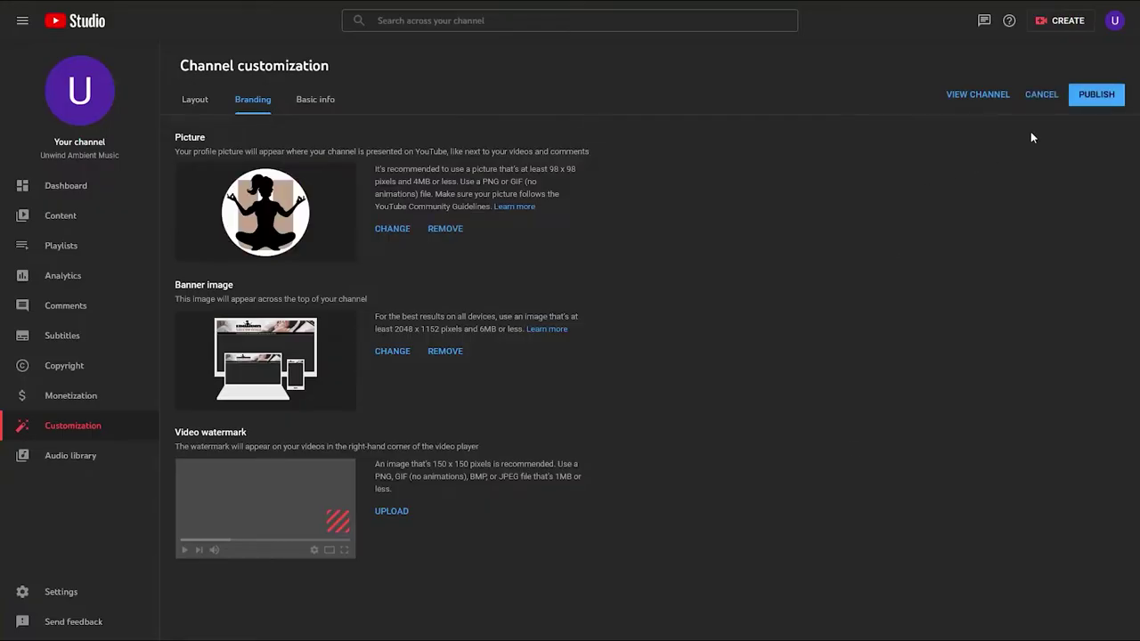
left_click(1078, 98)
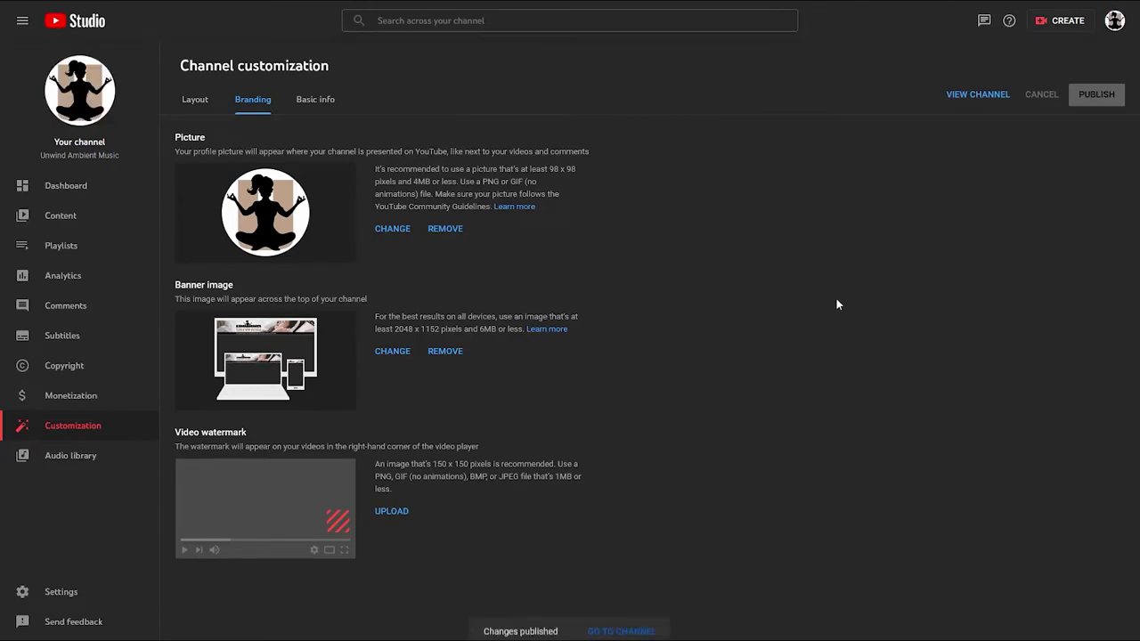
View the new profile picture on the channel page in the light theme, and switch back to the dark theme
left_click(958, 95)
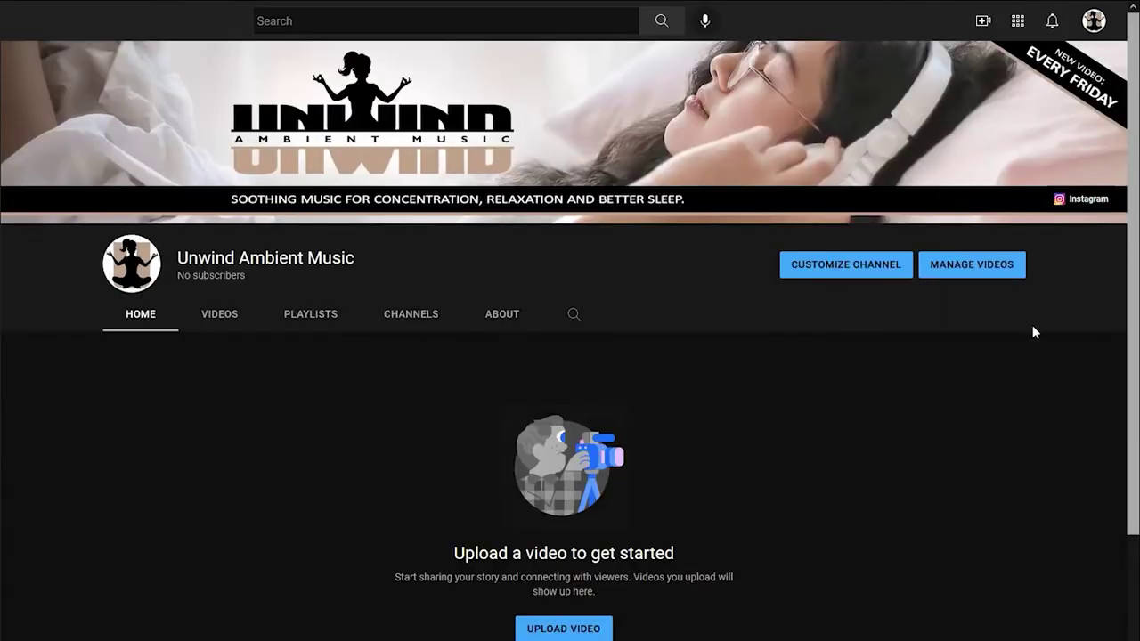
left_click(1093, 21)
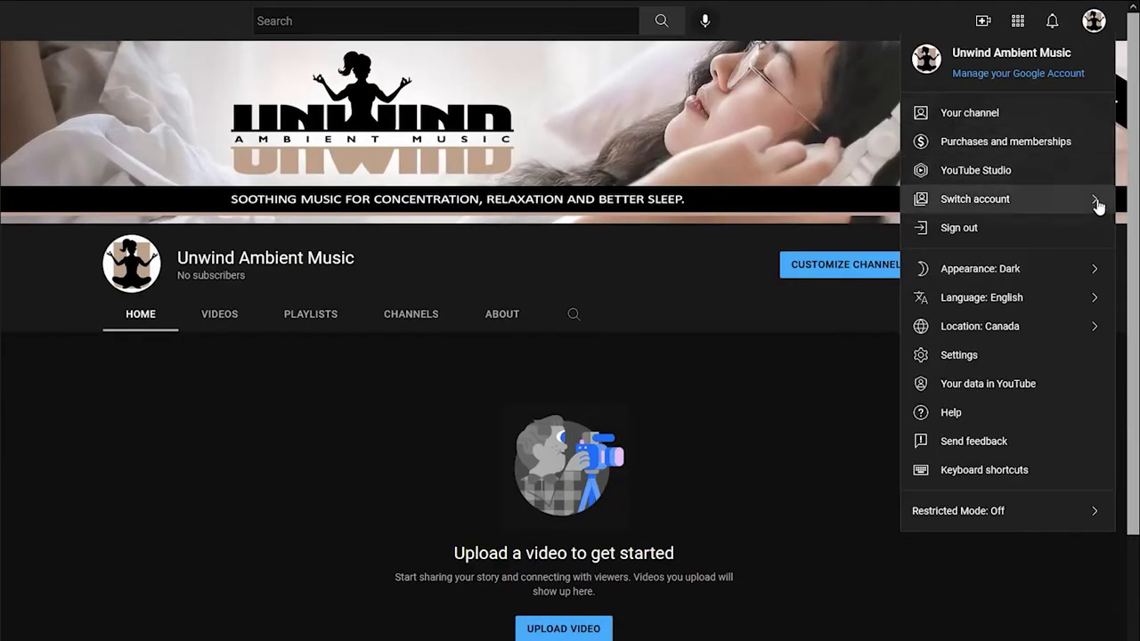
left_click(1095, 263)
left_click(1028, 173)
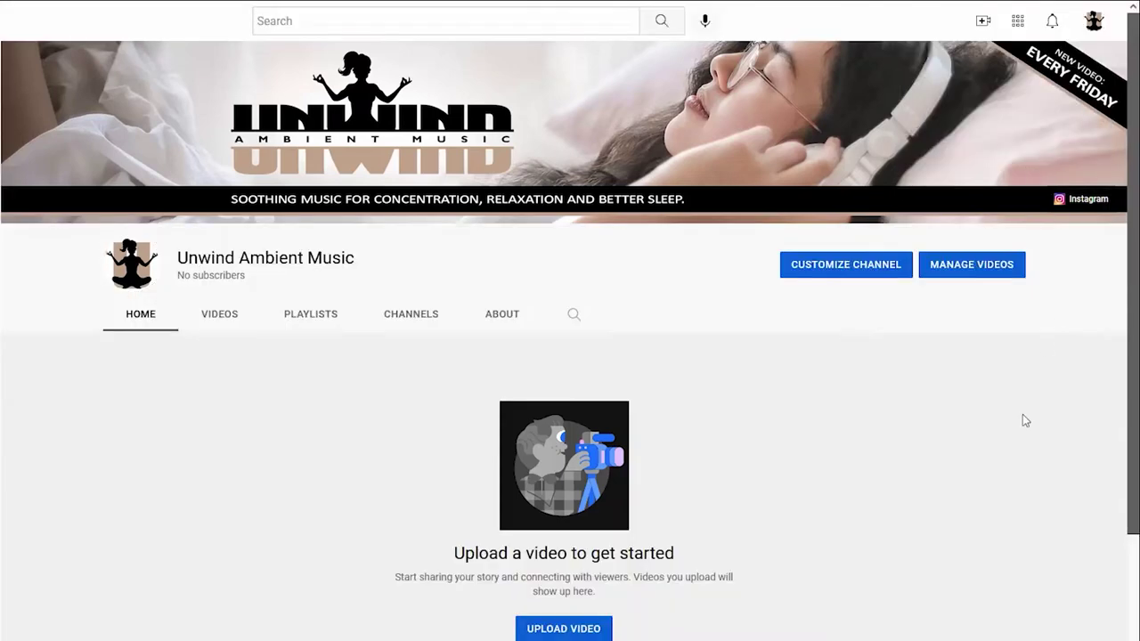
left_click(1094, 20)
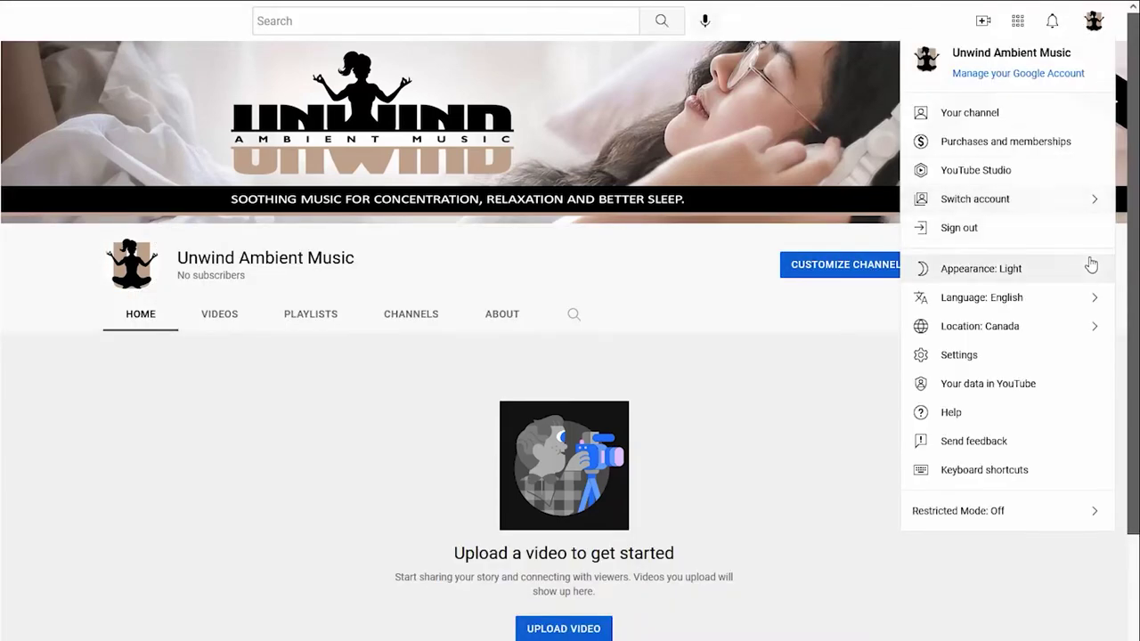
left_click(1091, 265)
left_click(980, 145)
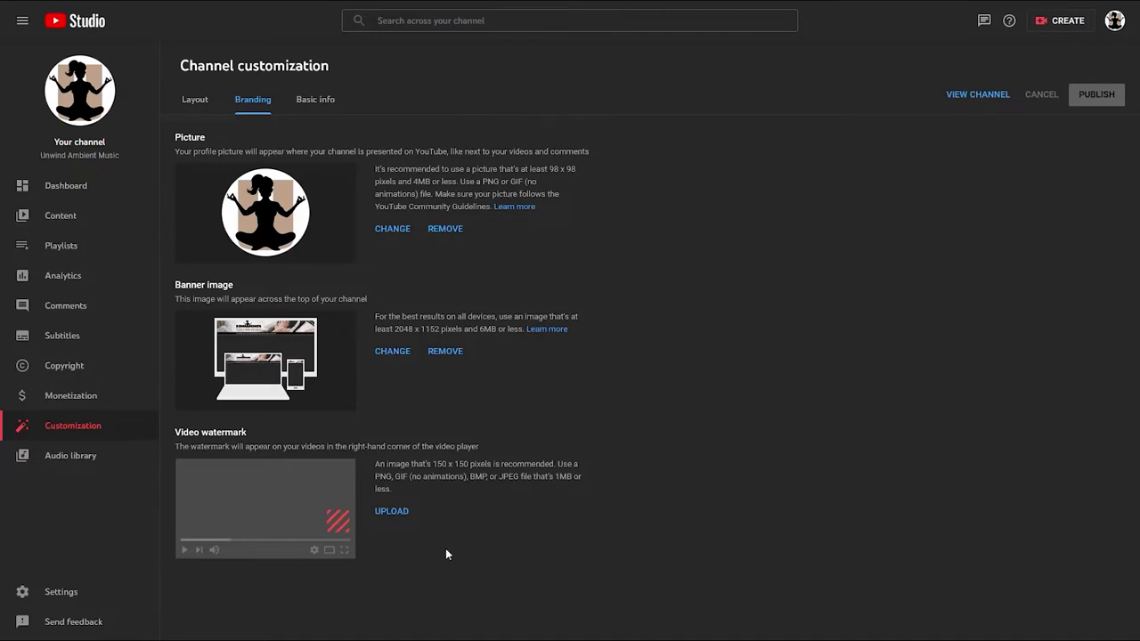
Add the Subscribe image as the channel's video watermark and accept its default crop
left_click(395, 510)
left_click(237, 111)
left_click(489, 459)
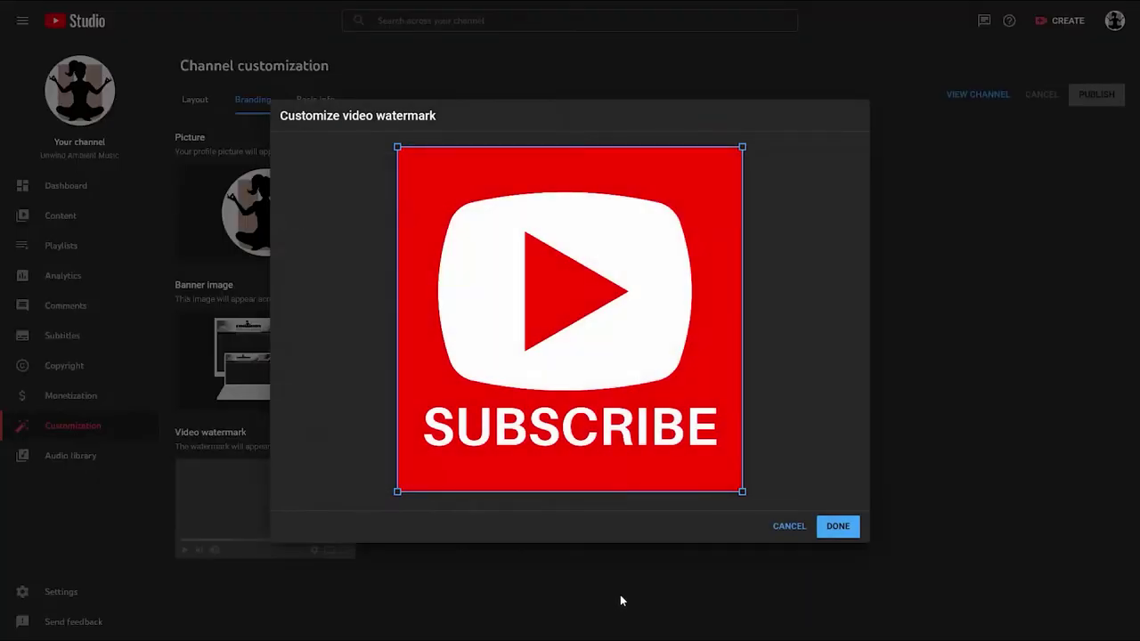
left_click(838, 526)
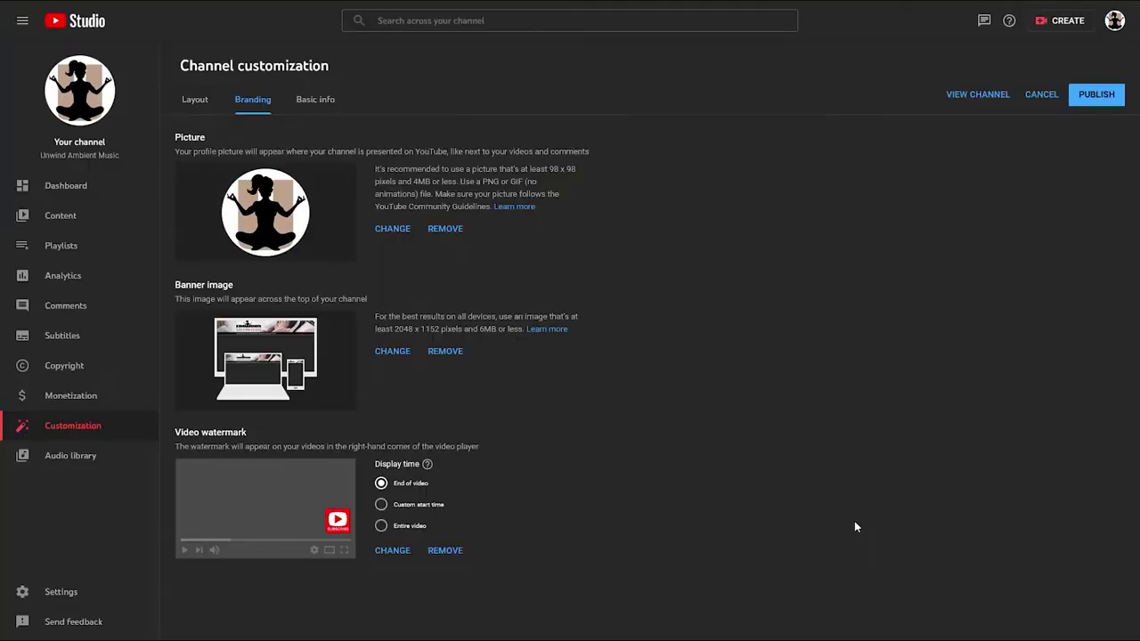
Change the video watermark image to Icon Mock Up and accept its crop
left_click(389, 553)
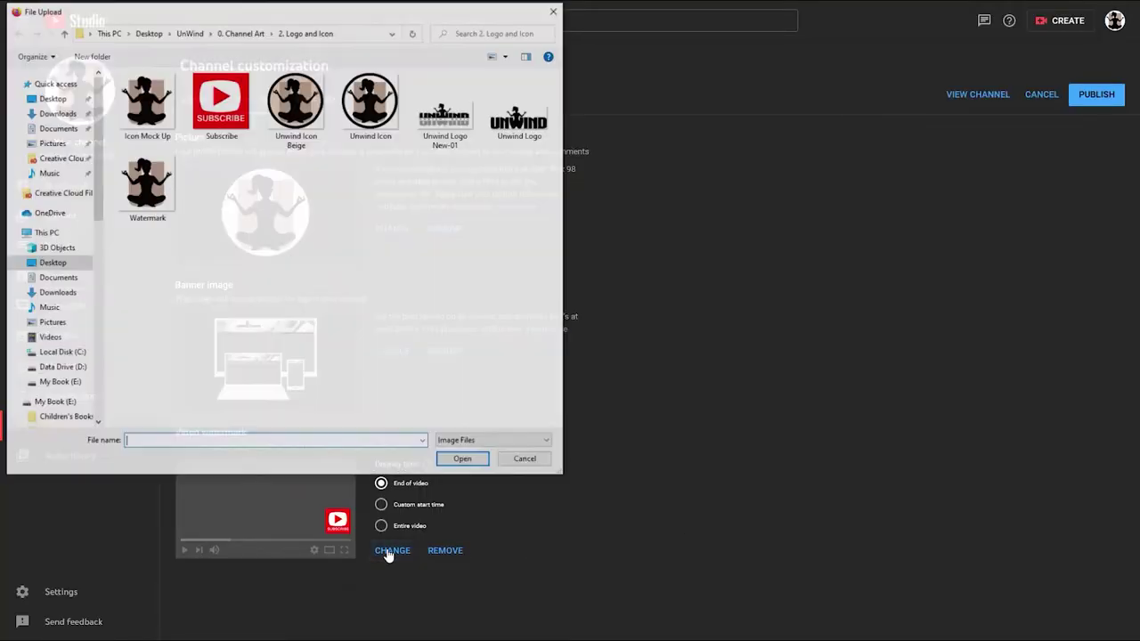
left_click(162, 109)
left_click(463, 461)
left_click(831, 527)
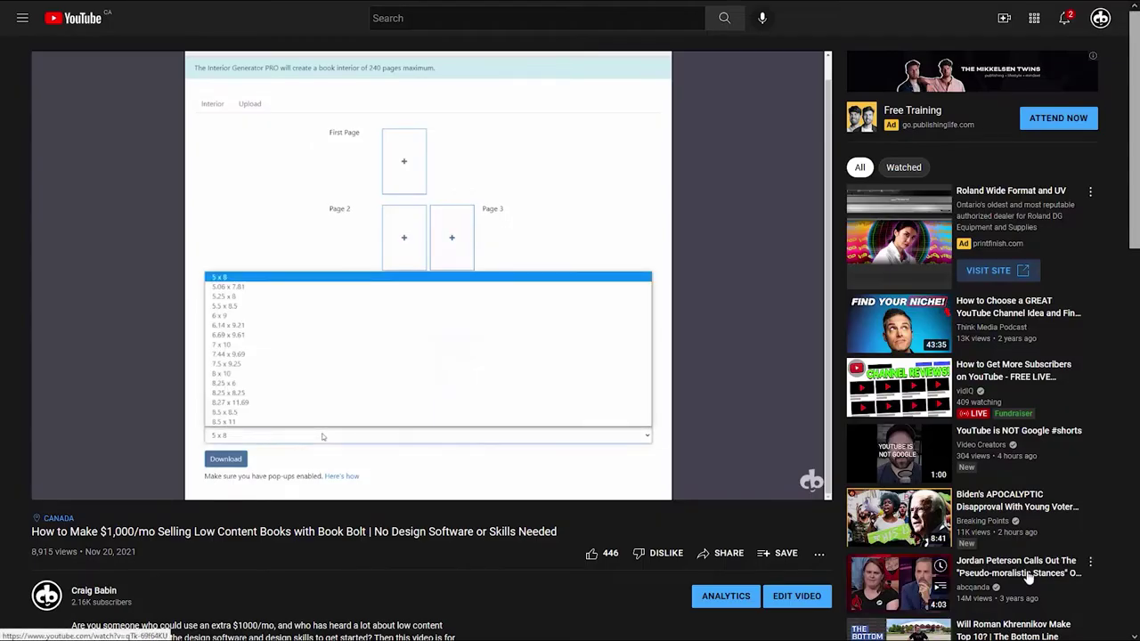
Examine the watermark on a published YouTube video and the thumbnail style of the uploads on the drawholic channel
mouse_move(812, 451)
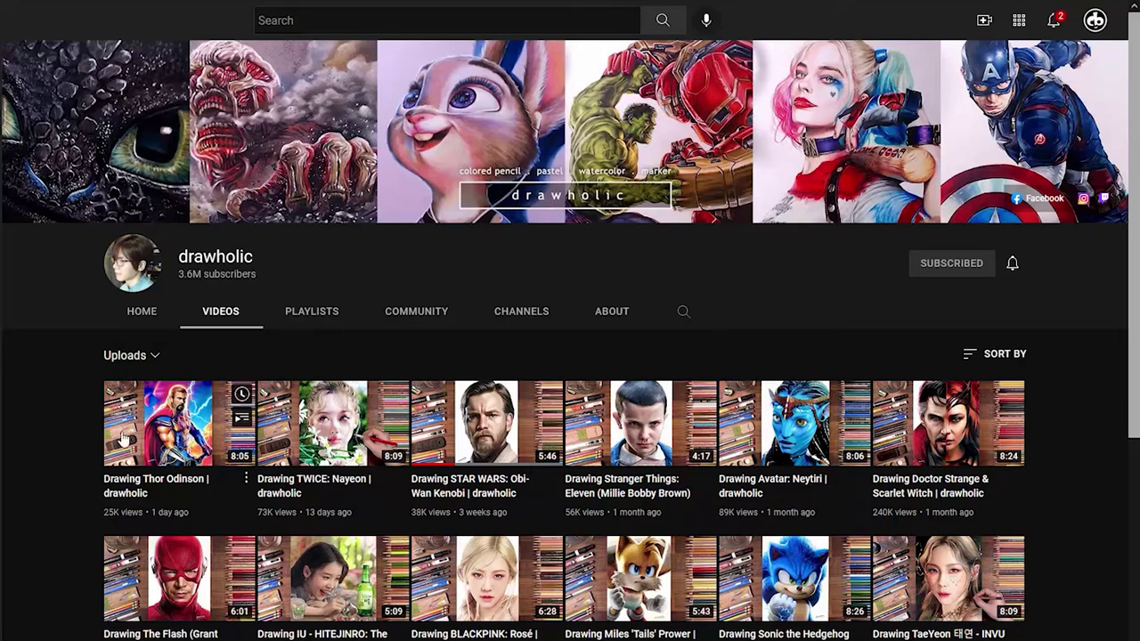
mouse_move(382, 462)
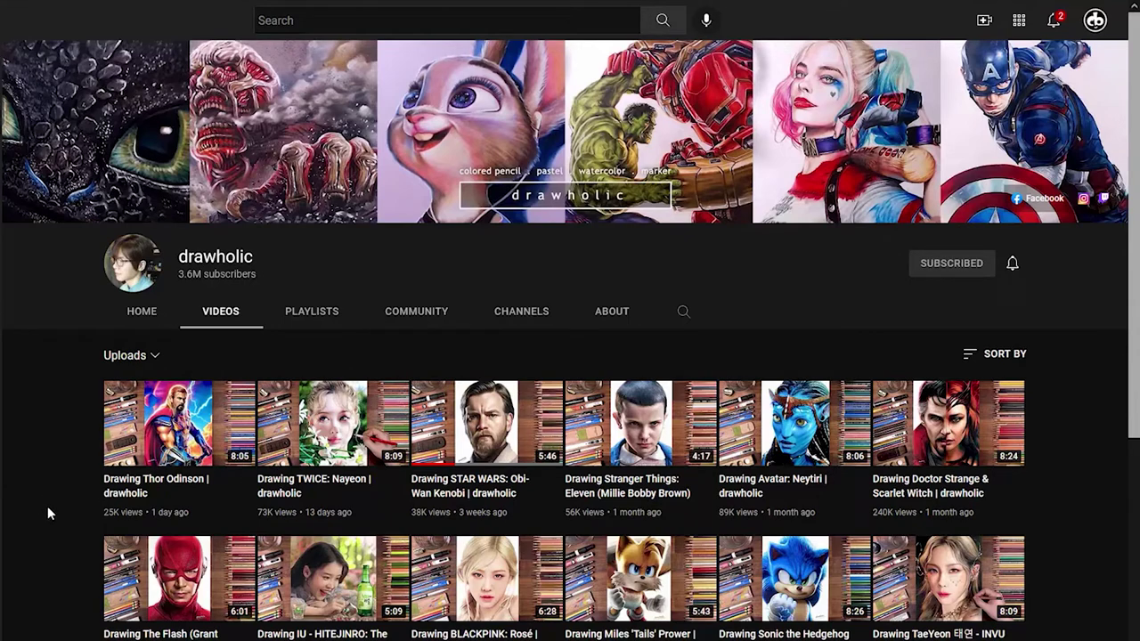
mouse_move(322, 501)
mouse_move(399, 512)
mouse_move(163, 605)
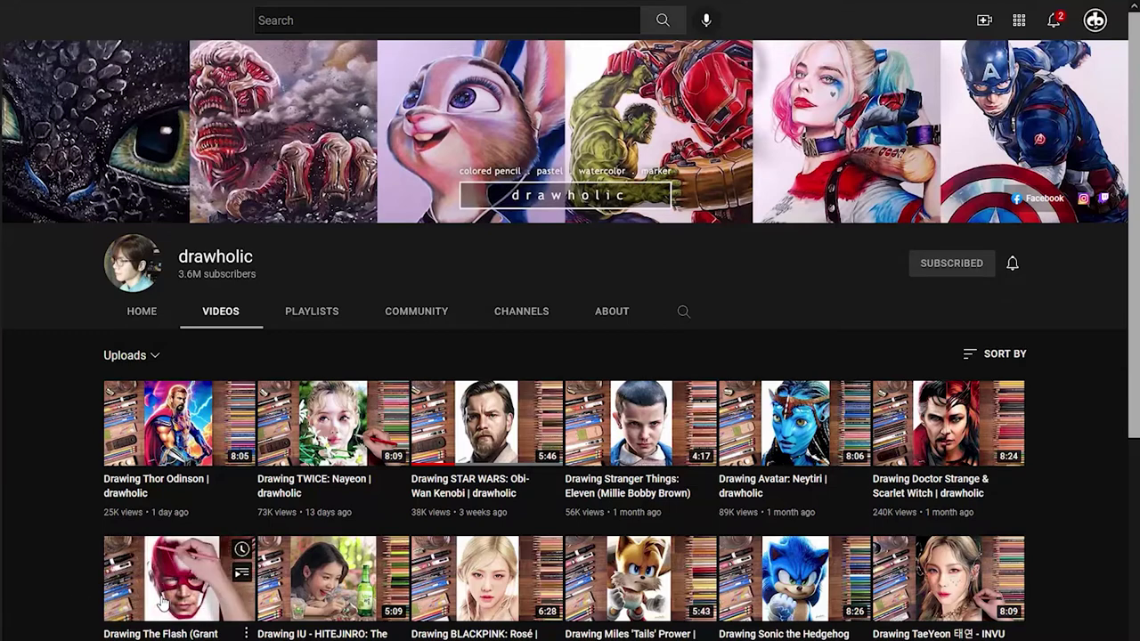
mouse_move(339, 596)
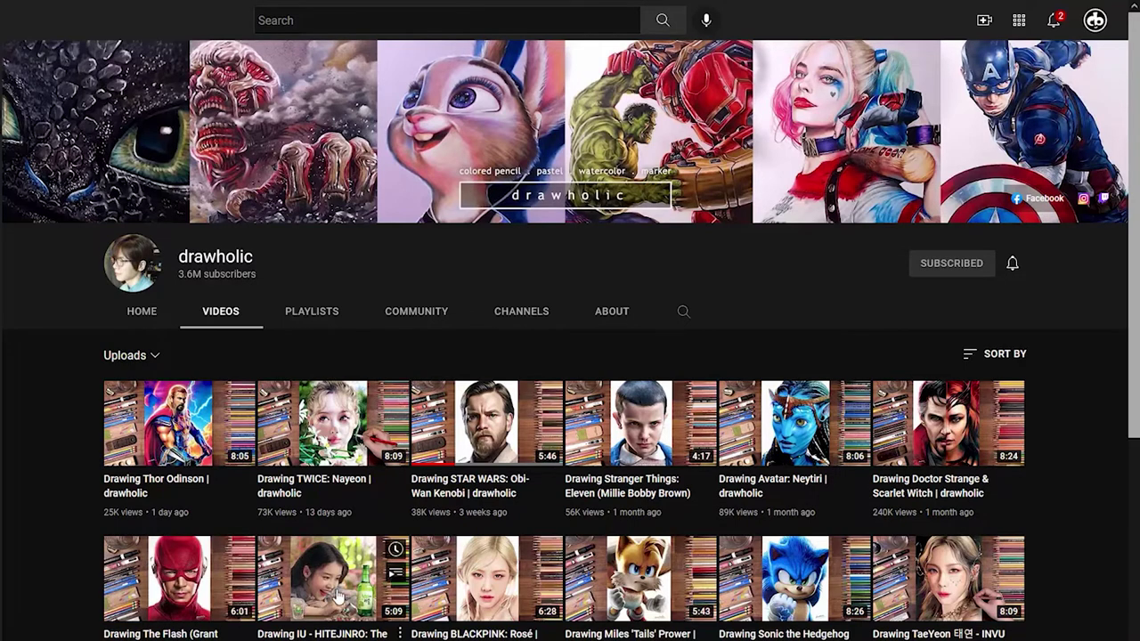
mouse_move(462, 602)
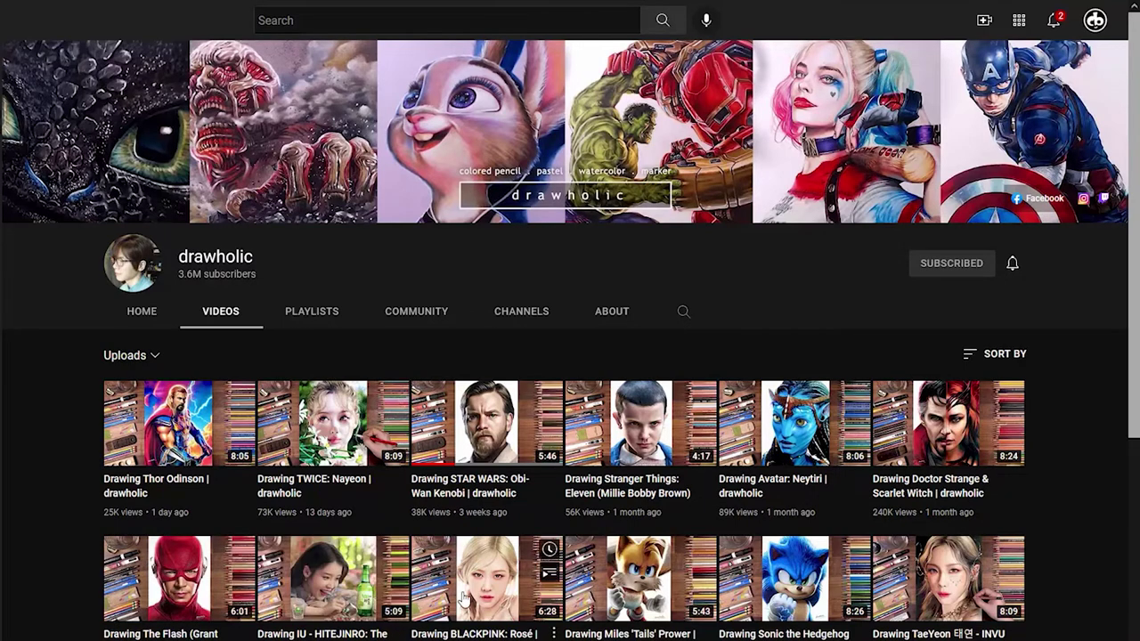
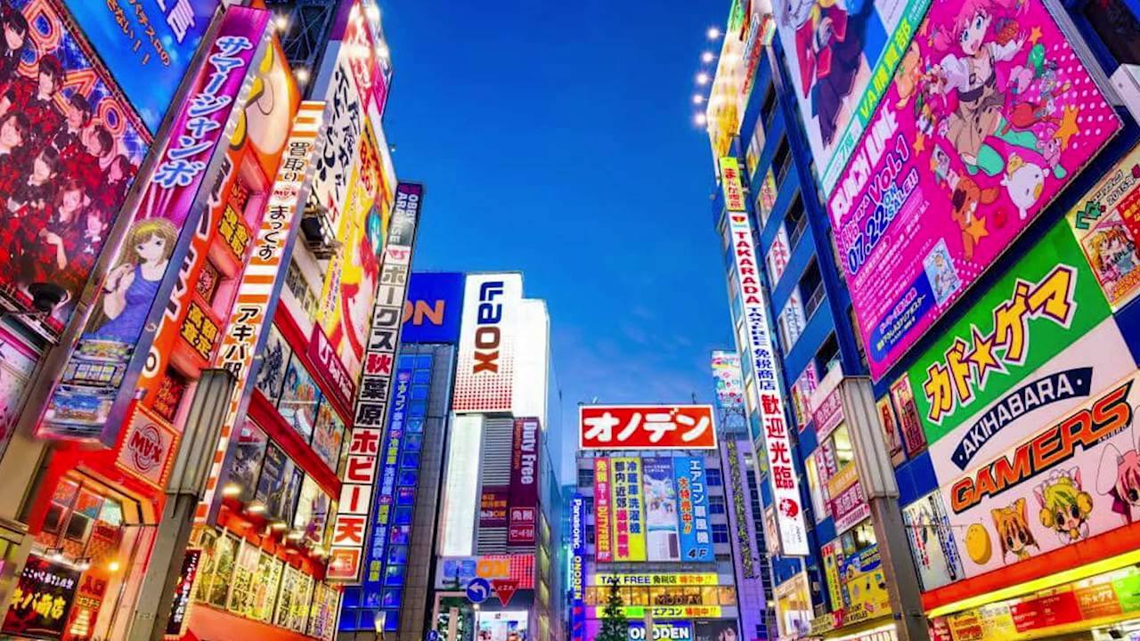
middle_click(1092, 374)
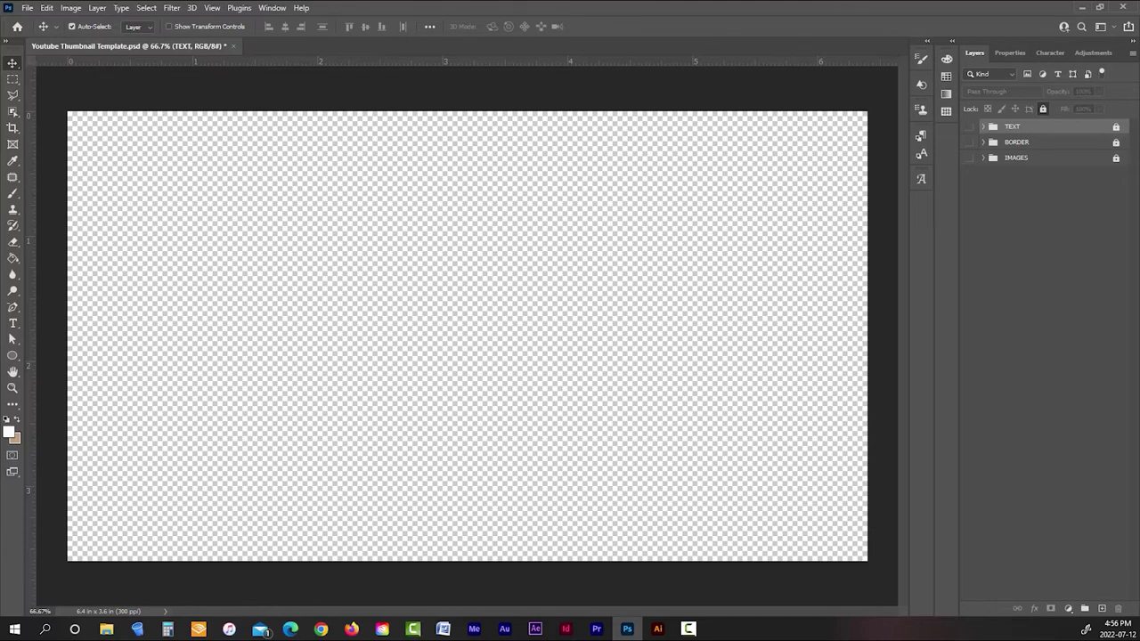
In Photoshop, check the pixel dimensions and resolution of the YouTube thumbnail template in the Image Size dialog
left_click(70, 8)
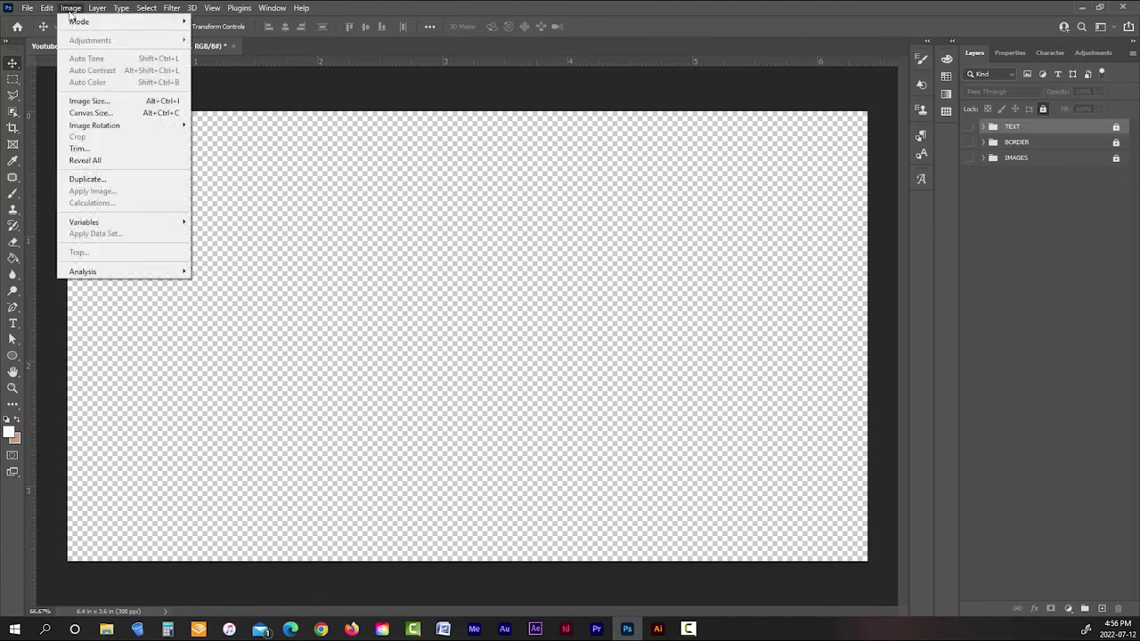
left_click(99, 101)
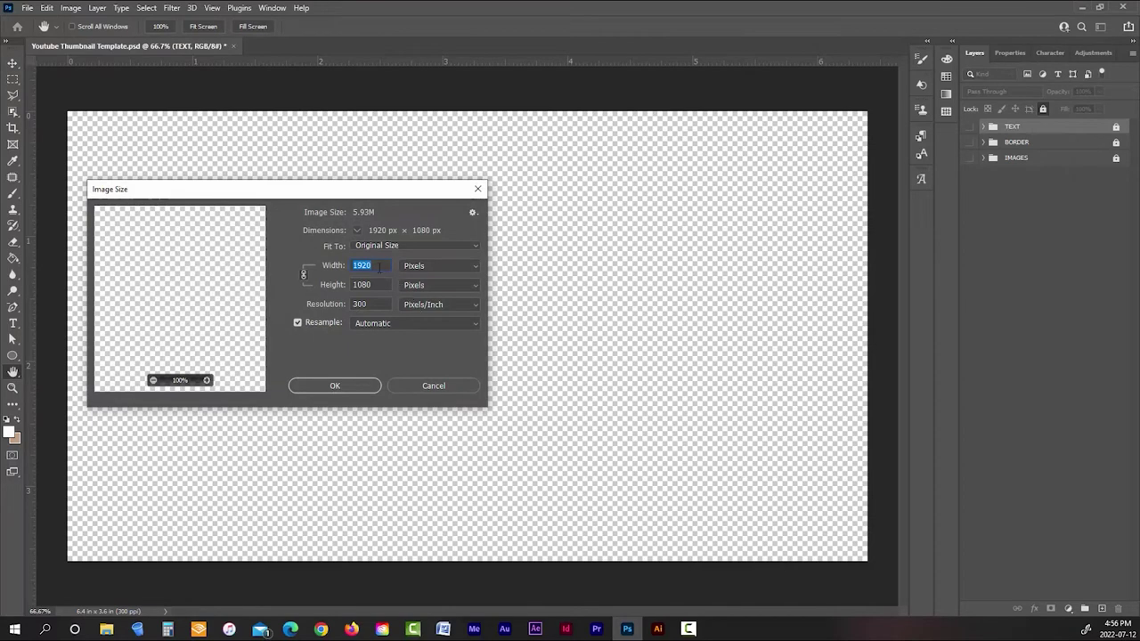
left_click(356, 386)
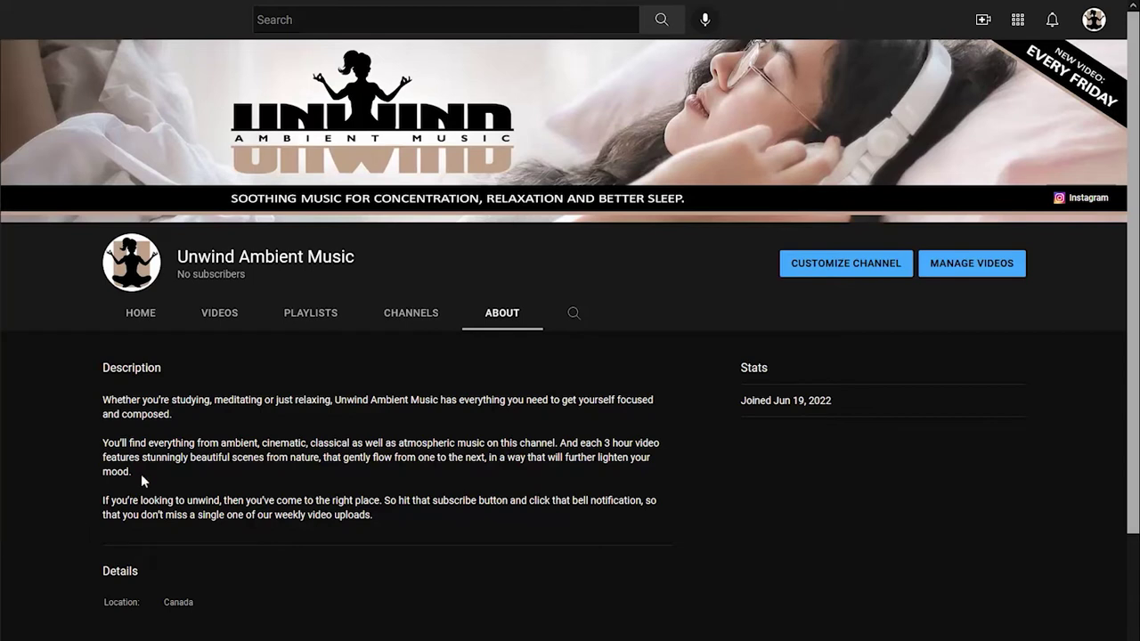
left_click_drag(142, 457, 319, 457)
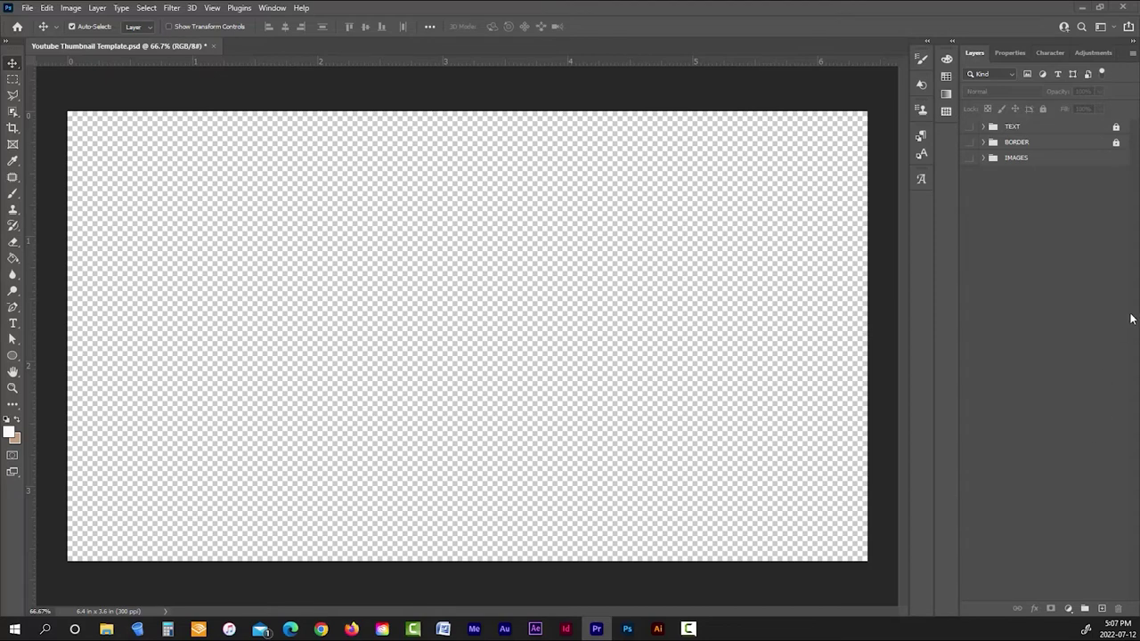
Show the IMAGES group in the thumbnail template
left_click(970, 158)
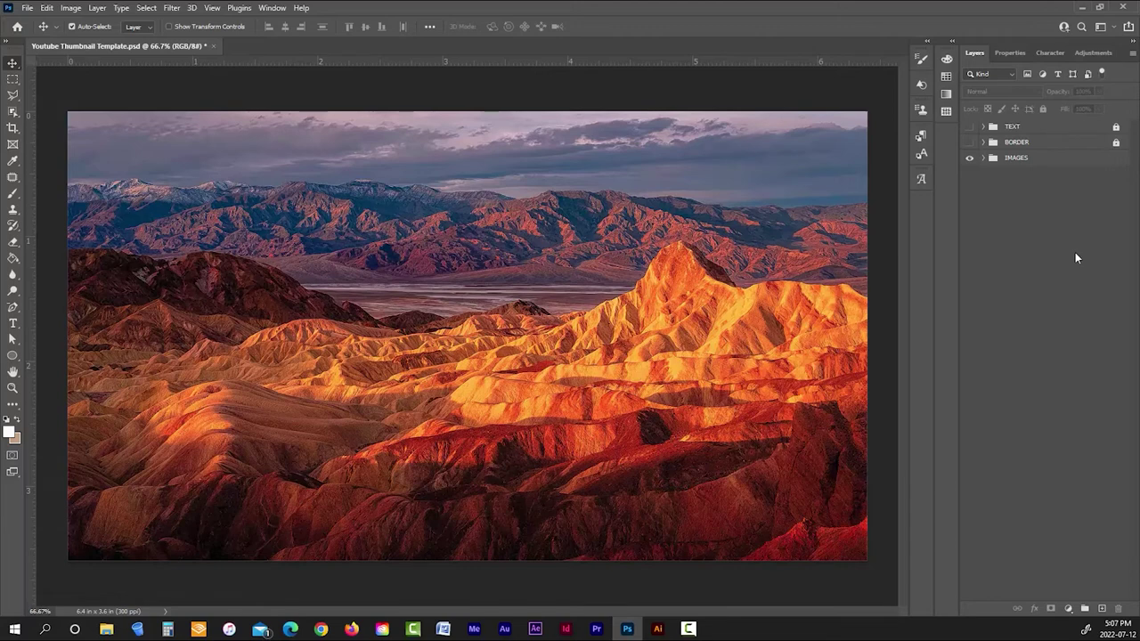
Add a Vibrance adjustment layer over the desert image and raise its Vibrance to +50
left_click(1094, 53)
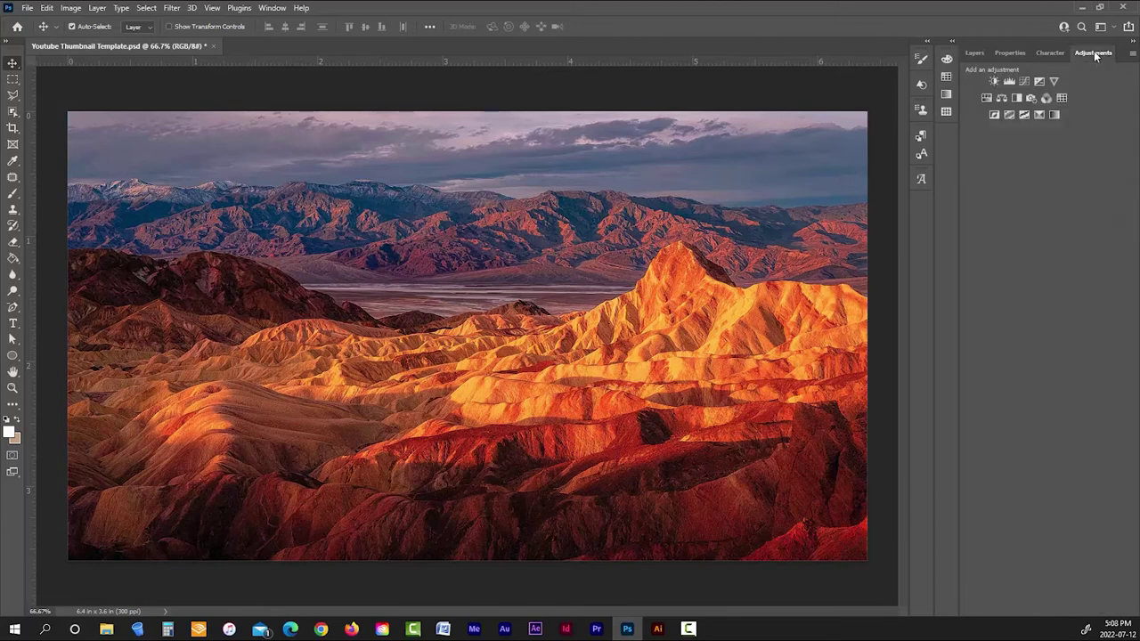
left_click(1055, 82)
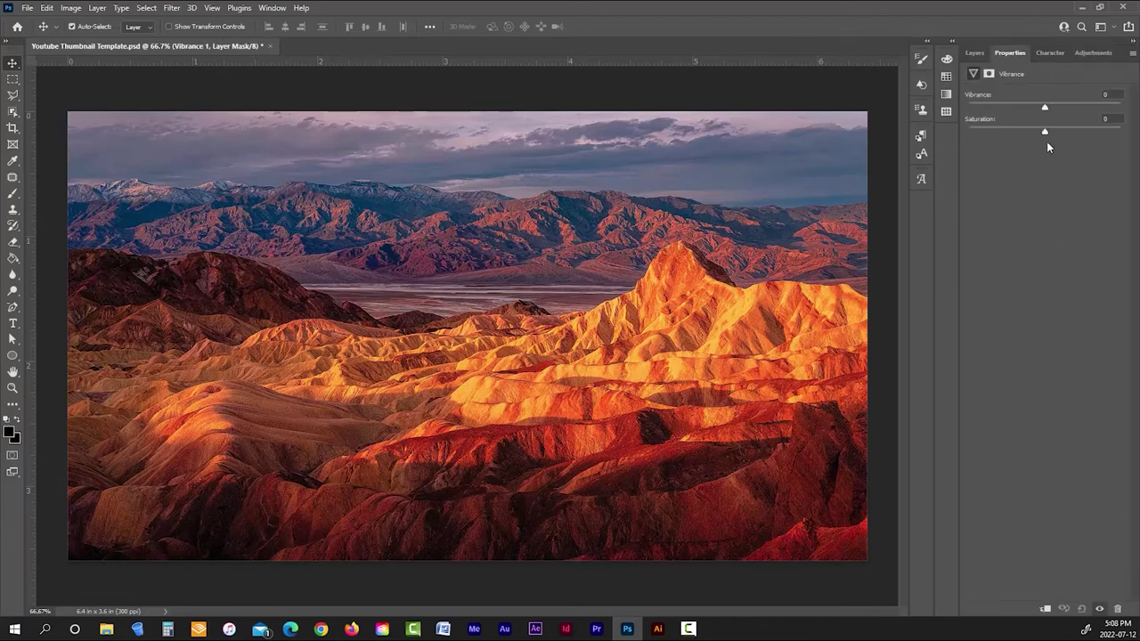
mouse_move(1045, 132)
left_mouse_down()
mouse_move(1088, 131)
mouse_move(1045, 131)
left_mouse_up()
left_click_drag(1046, 108, 1091, 92)
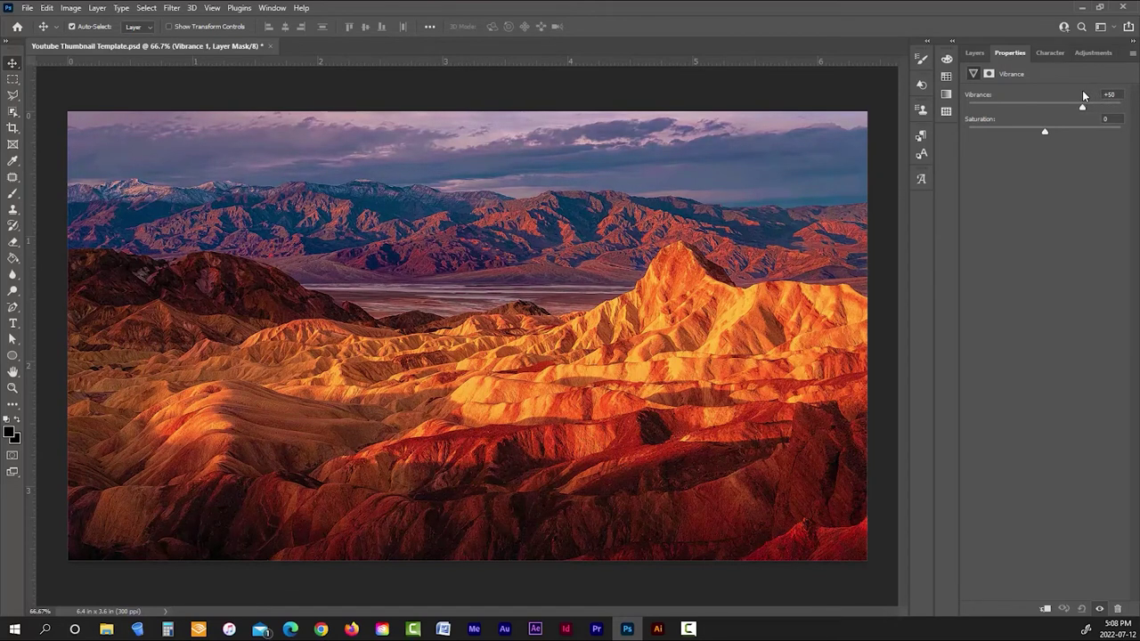
Delete the Vibrance adjustment layer from the thumbnail template
left_click(975, 52)
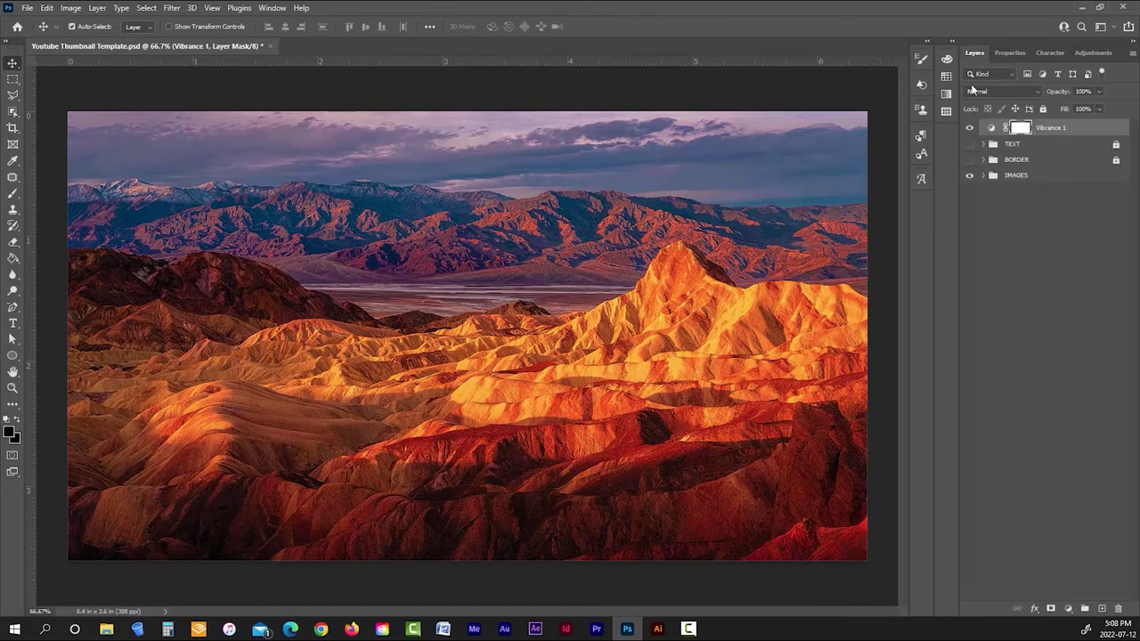
left_click(1055, 129)
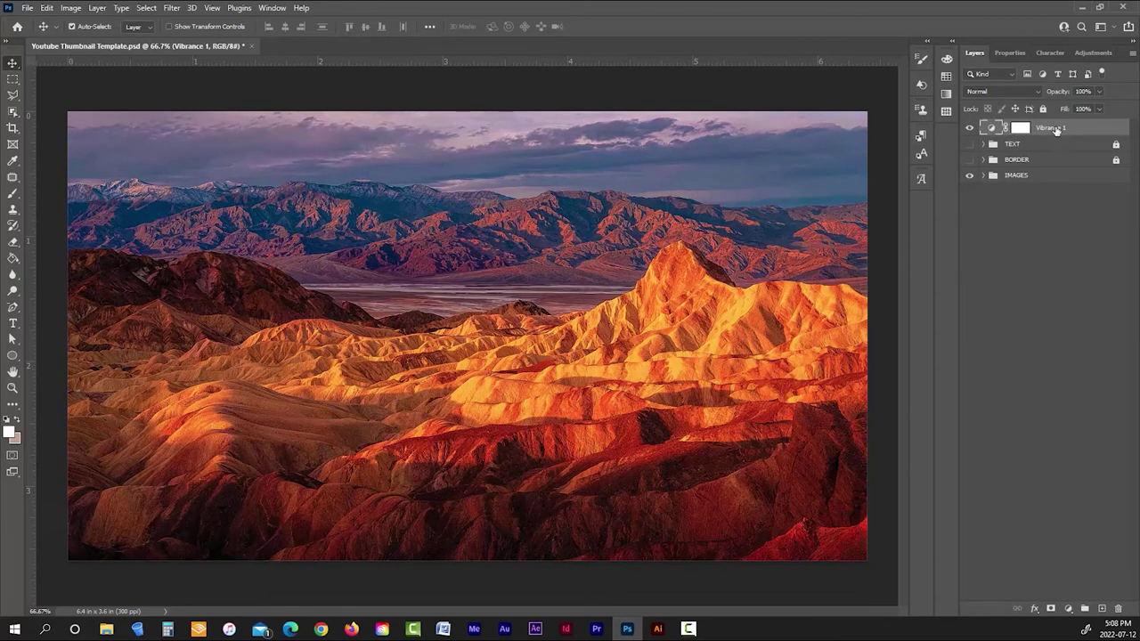
key("Delete")
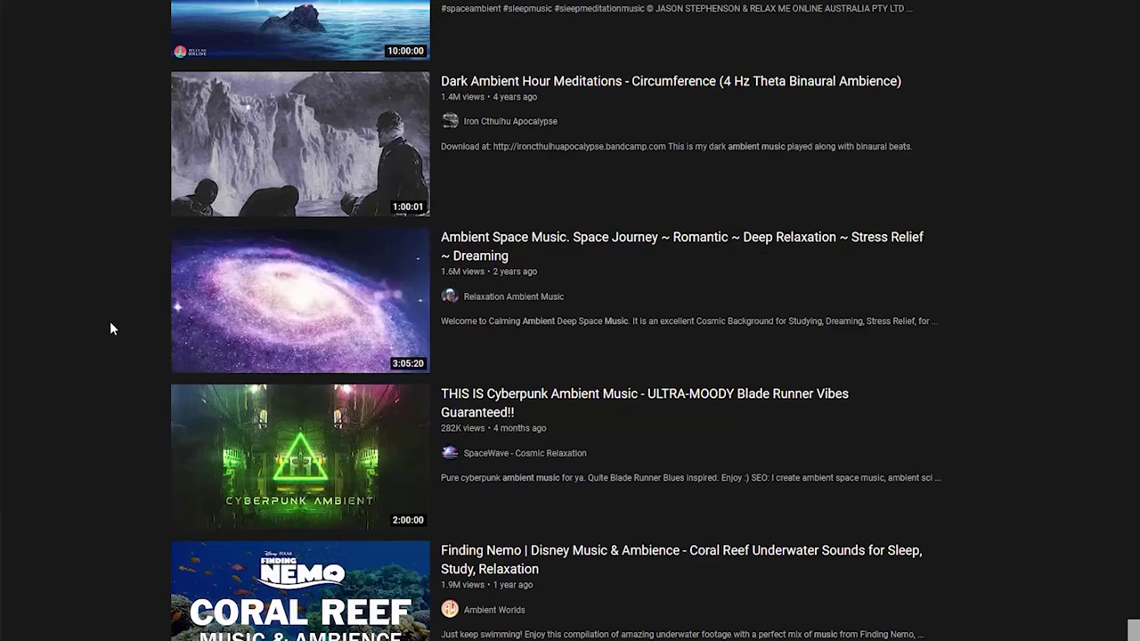
Show the BORDER and TEXT groups over the desert image in the Photoshop thumbnail template
mouse_move(305, 303)
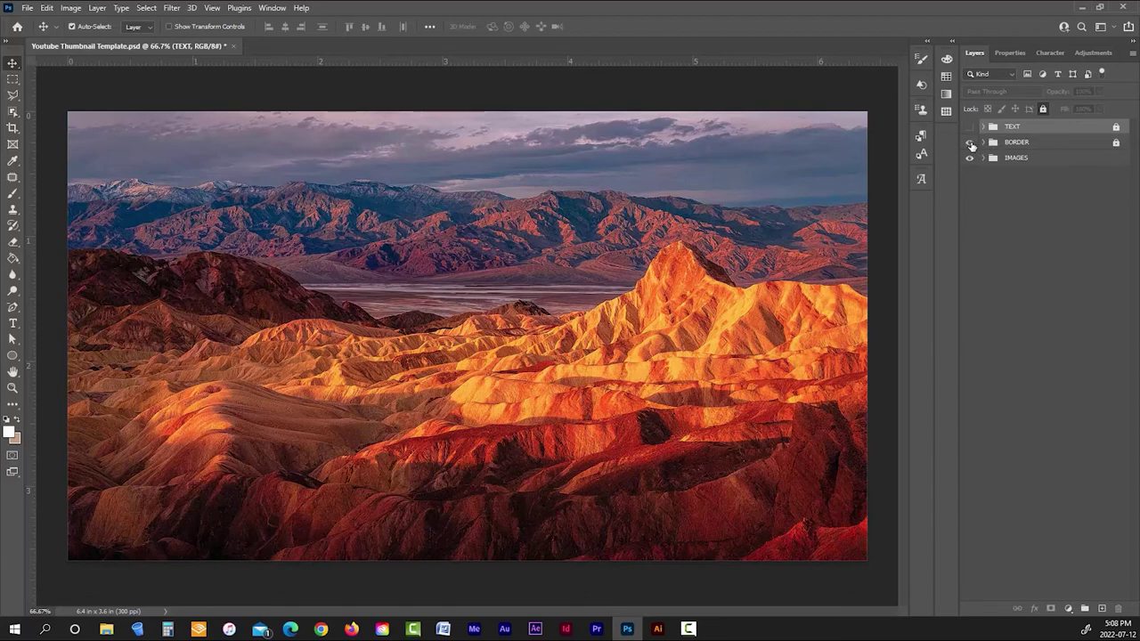
left_click(970, 143)
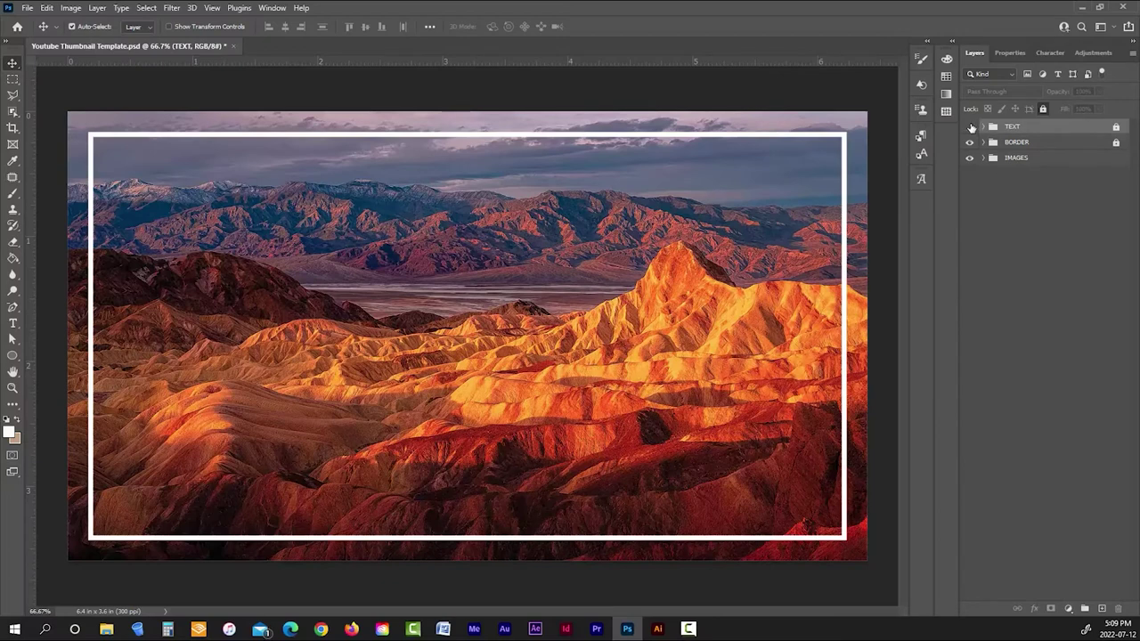
left_click(970, 127)
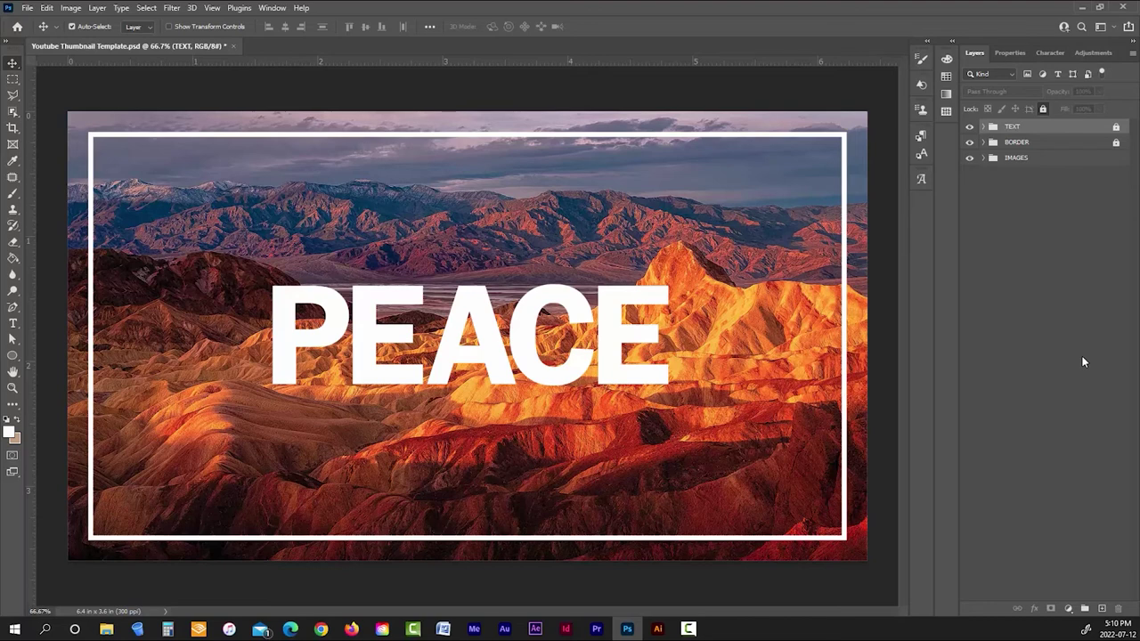
Show the Logo layer inside the BORDER group and check the thumbnail's legibility at a small size
left_click(983, 143)
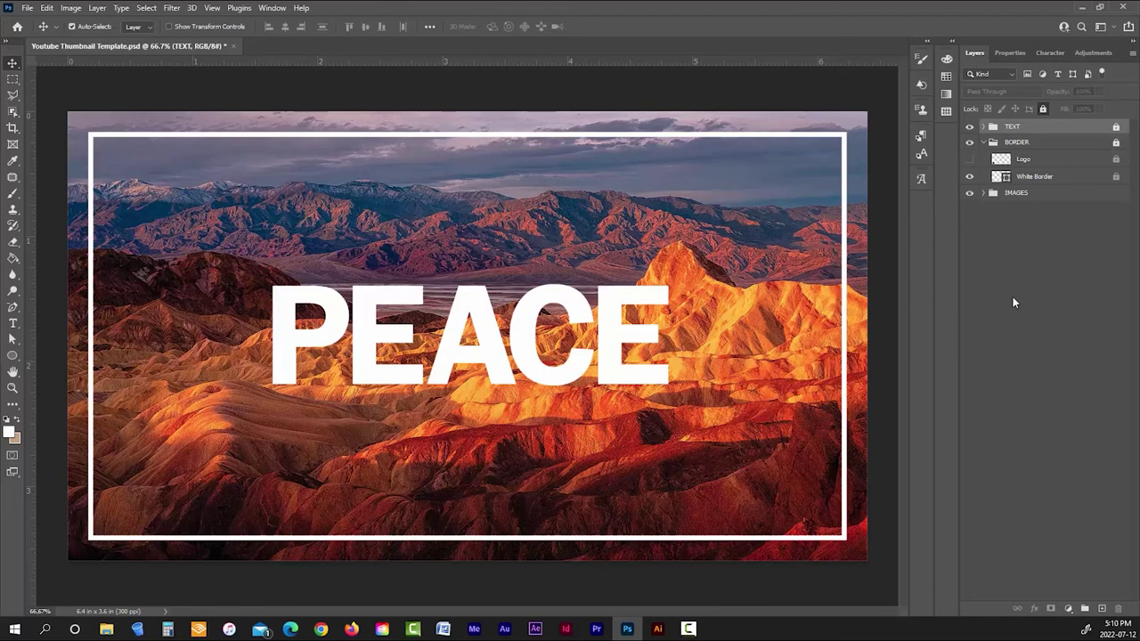
left_click(970, 159)
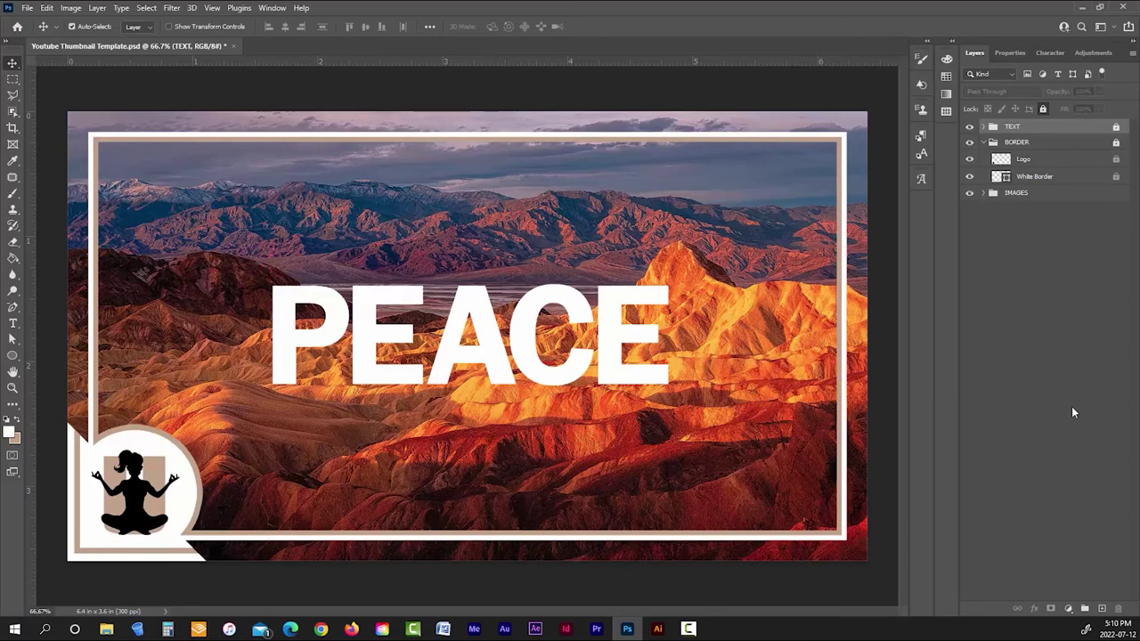
scroll(856, 367, "down", 5)
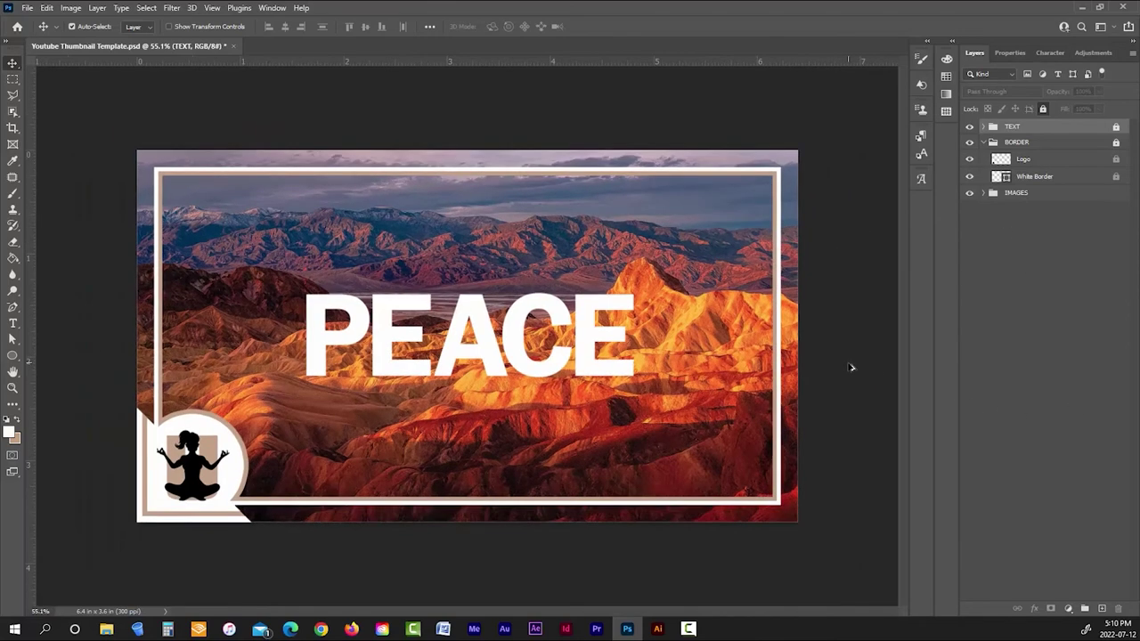
scroll(851, 367, "down", 2)
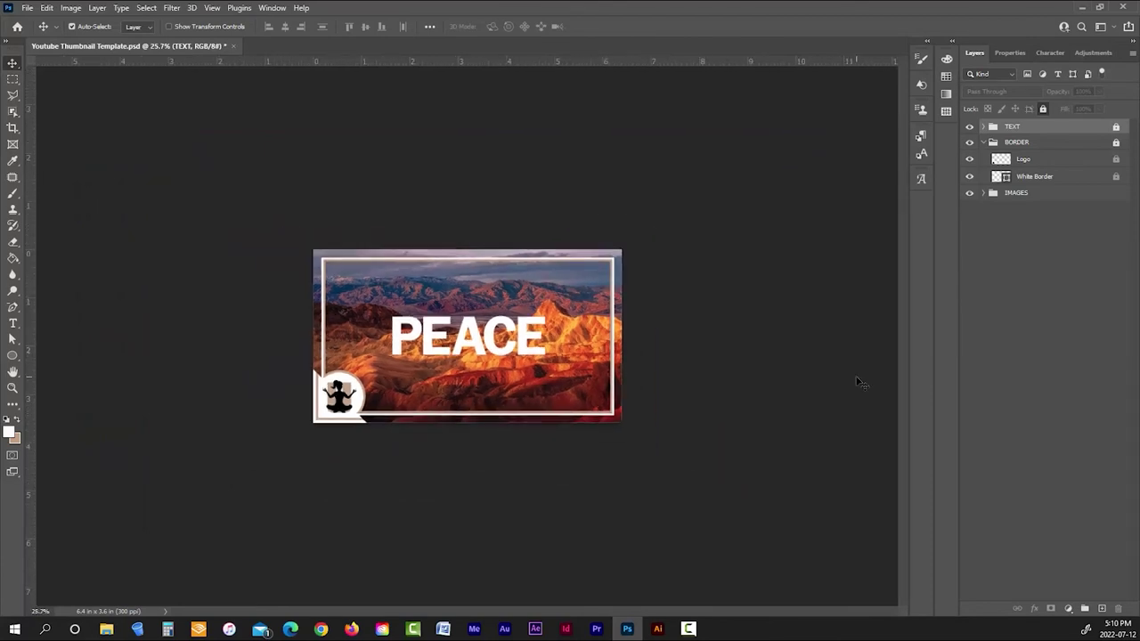
scroll(802, 357, "up", 2)
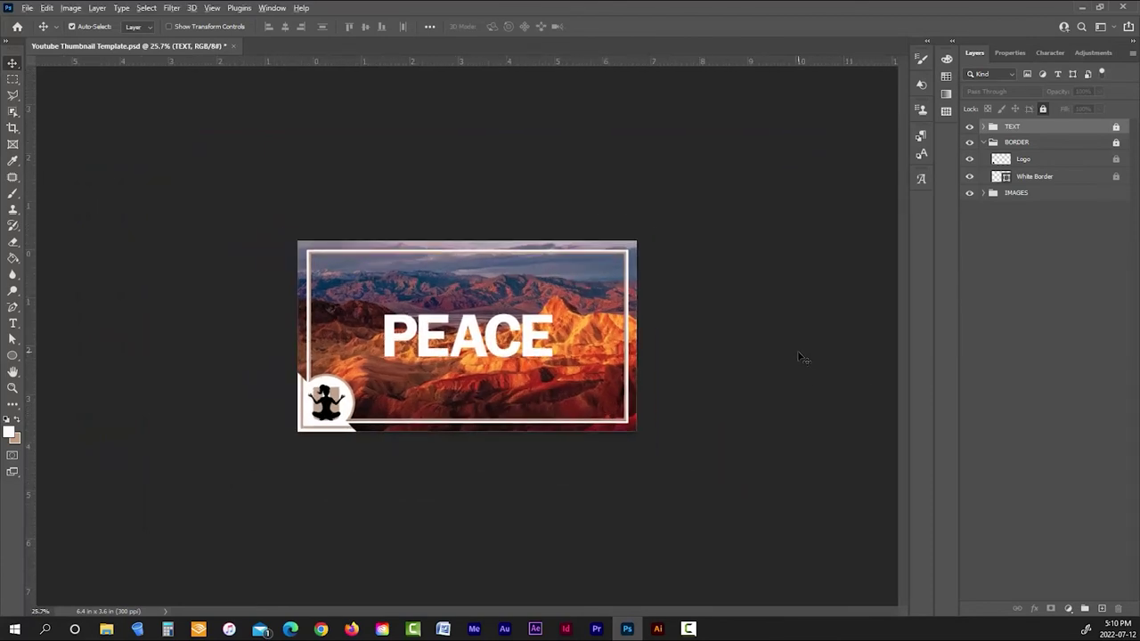
scroll(802, 357, "up", 4)
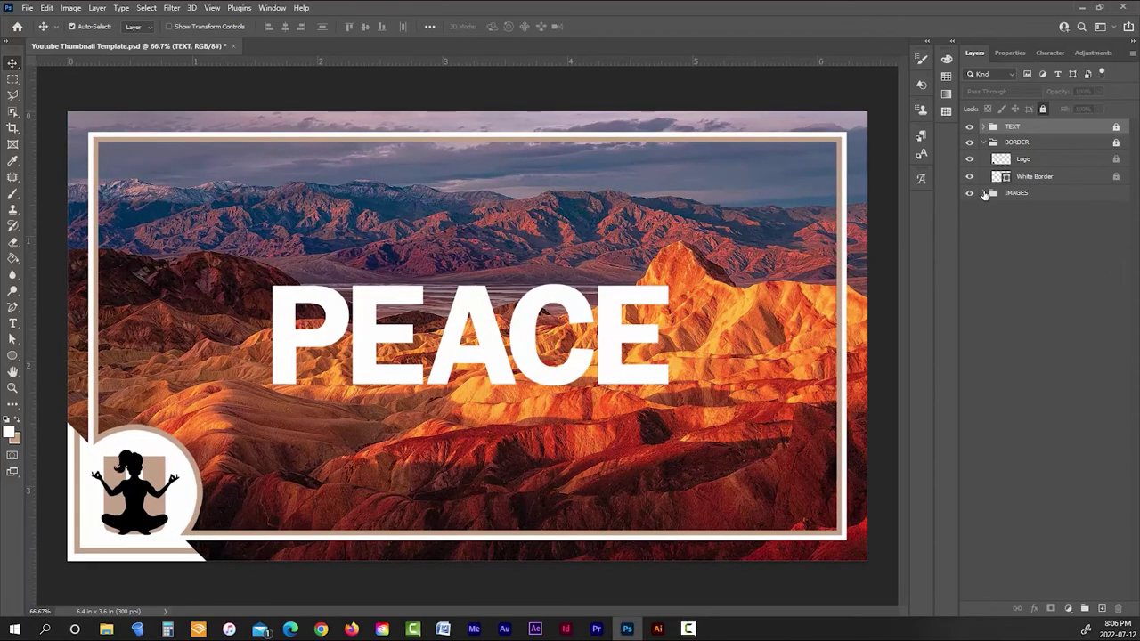
Swap the desert background for the purple lightning sky image within the IMAGES group
left_click(984, 194)
left_click(971, 403)
left_click(971, 404)
left_click(983, 194)
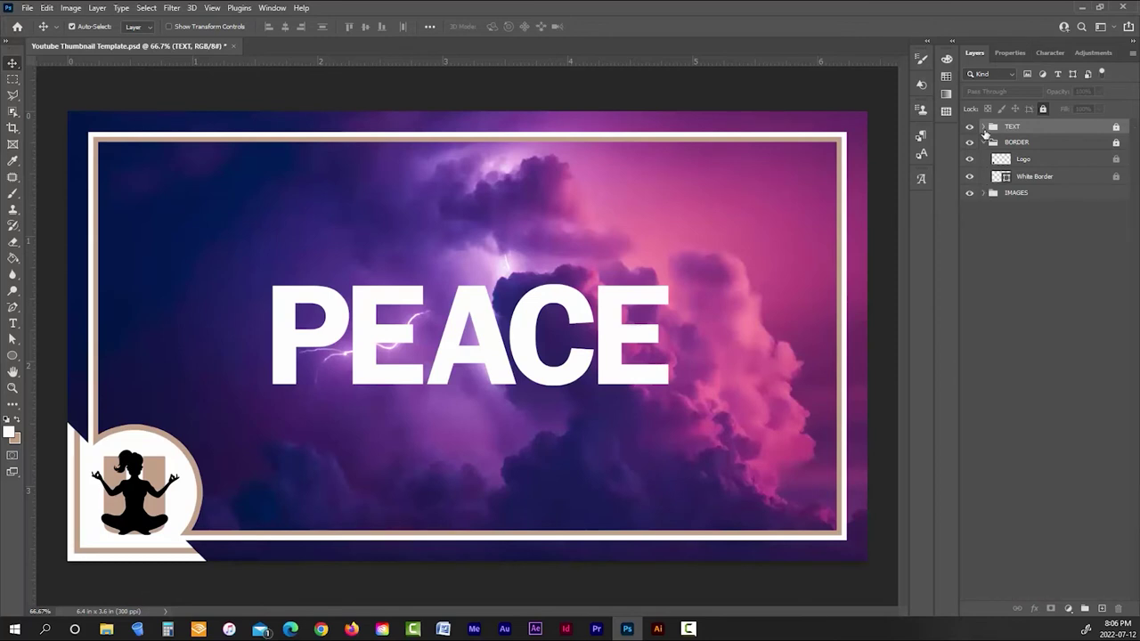
In the TEXT group, hide the peace - nature layer and show the energy - sky layer
left_click(983, 127)
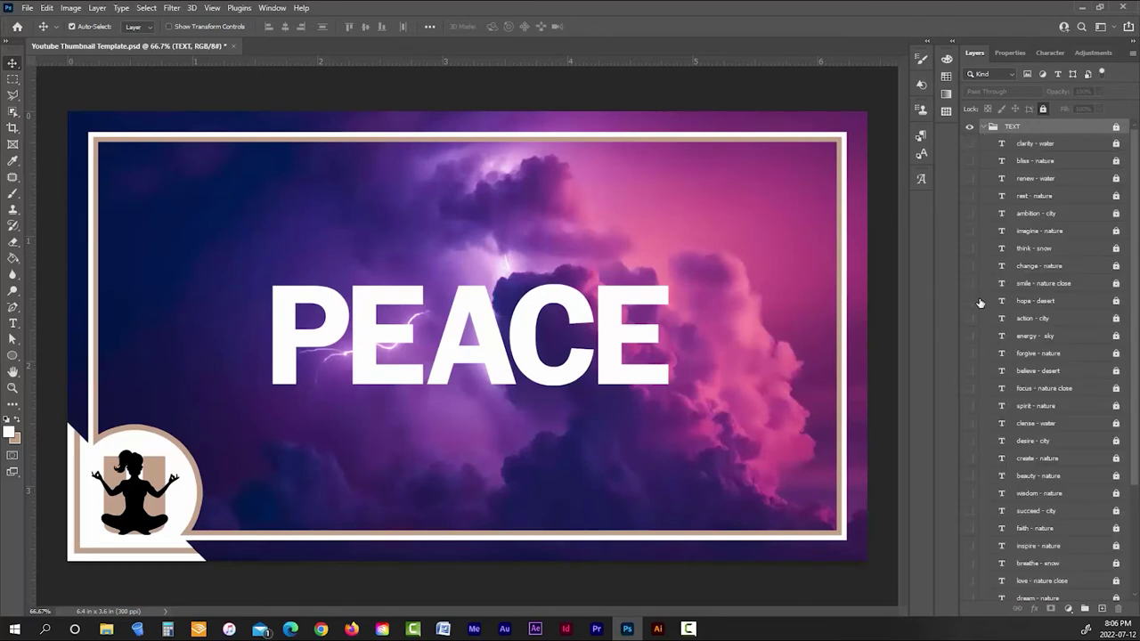
scroll(1015, 472, "down", 2)
left_click(969, 541)
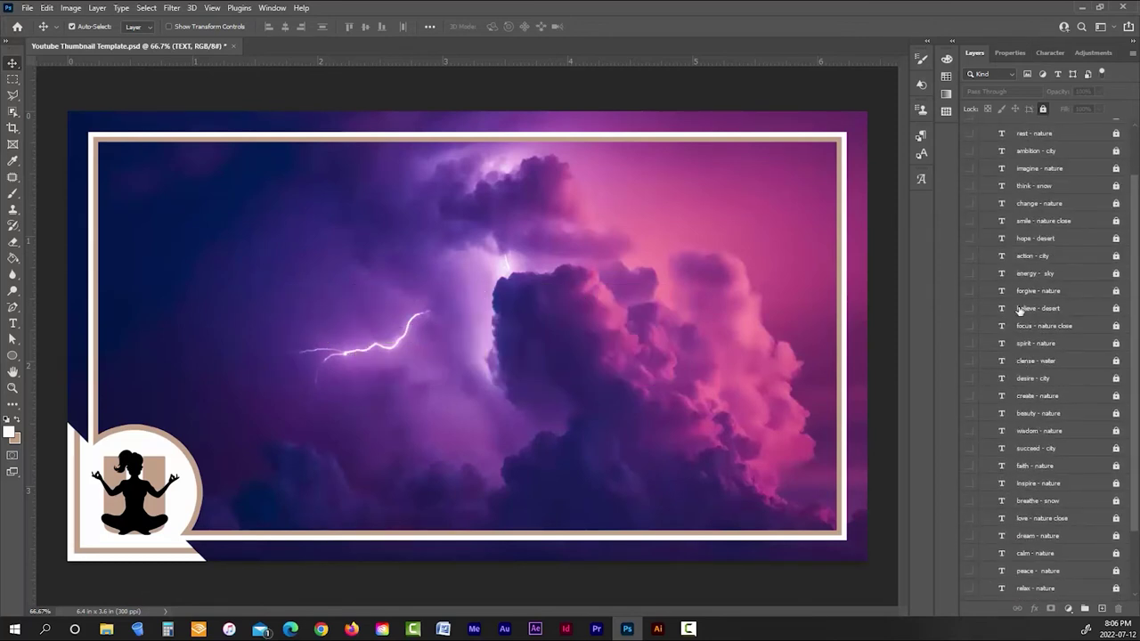
left_click(970, 273)
scroll(994, 135, "up", 2)
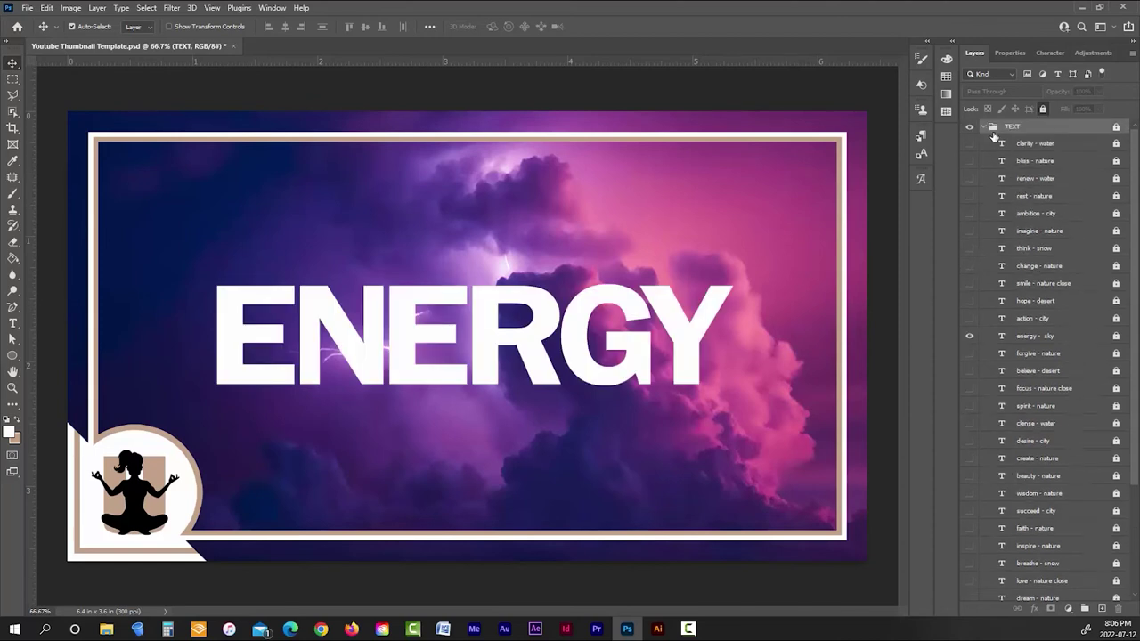
Collapse the TEXT group in the thumbnail template's layer stack
left_click(985, 127)
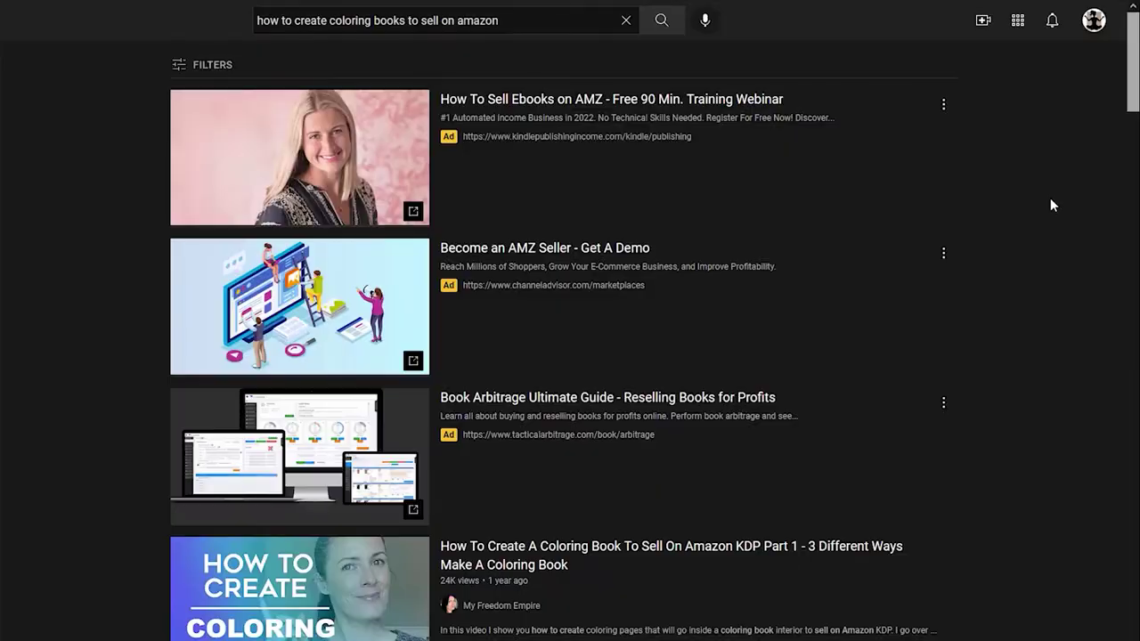
Examine the competing video thumbnails in the YouTube search results for "how to create coloring books to sell on amazon"
middle_click(1050, 198)
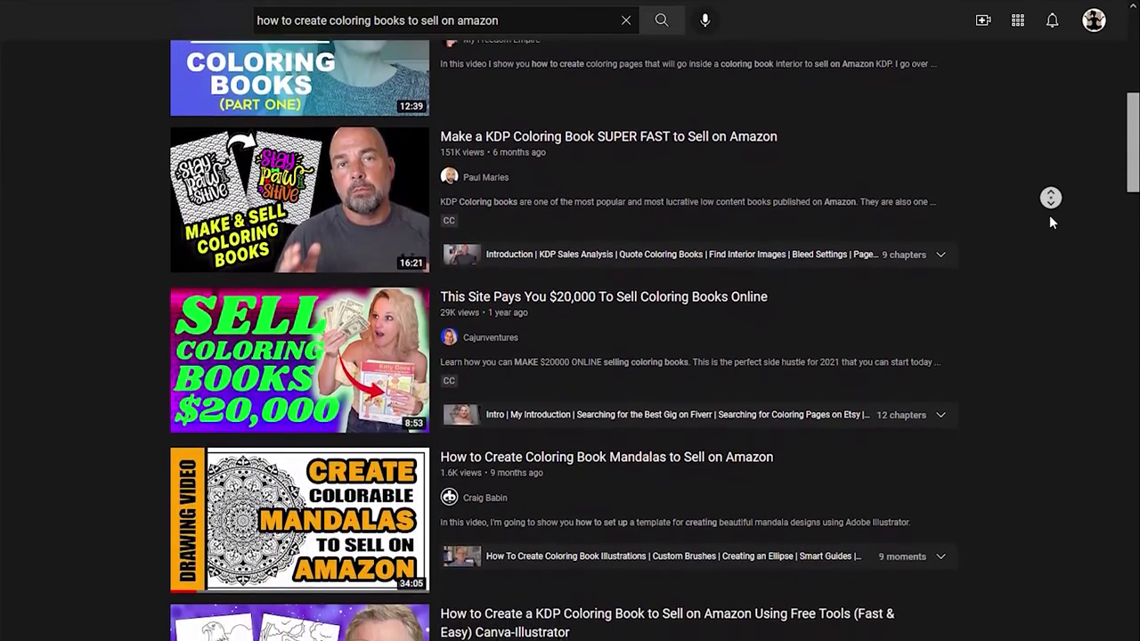
left_click(1049, 214)
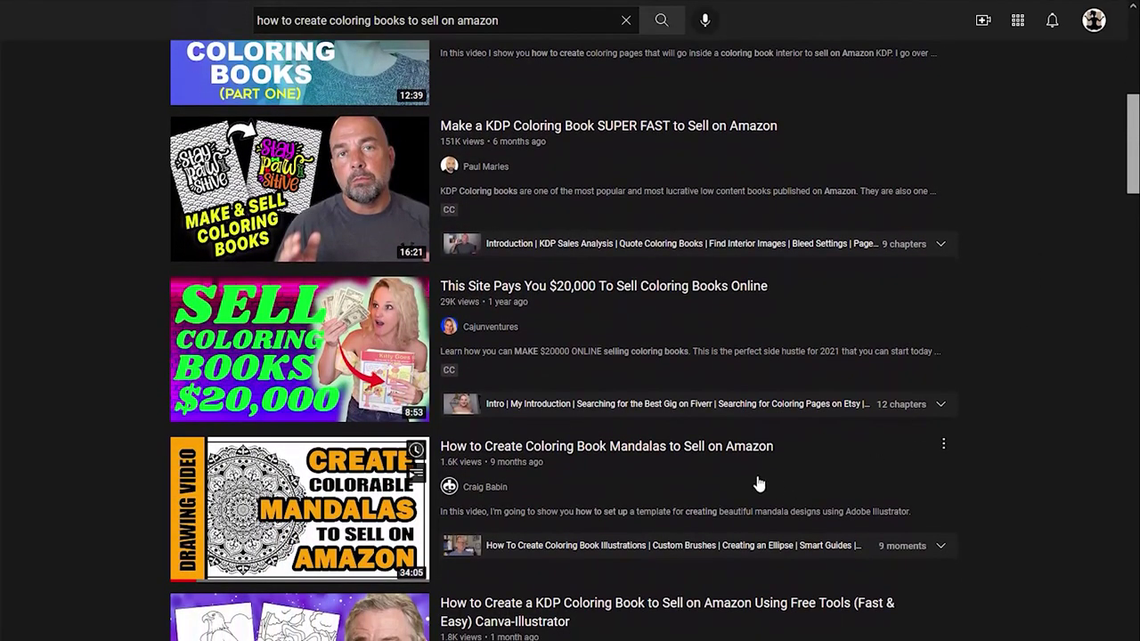
mouse_move(731, 450)
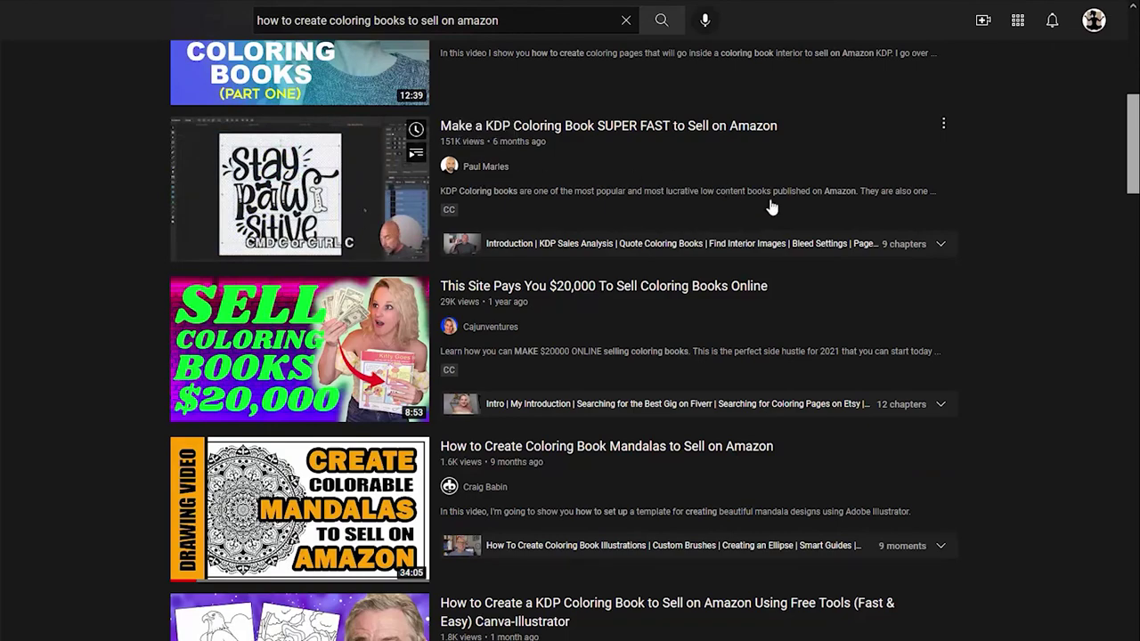
middle_click(1062, 333)
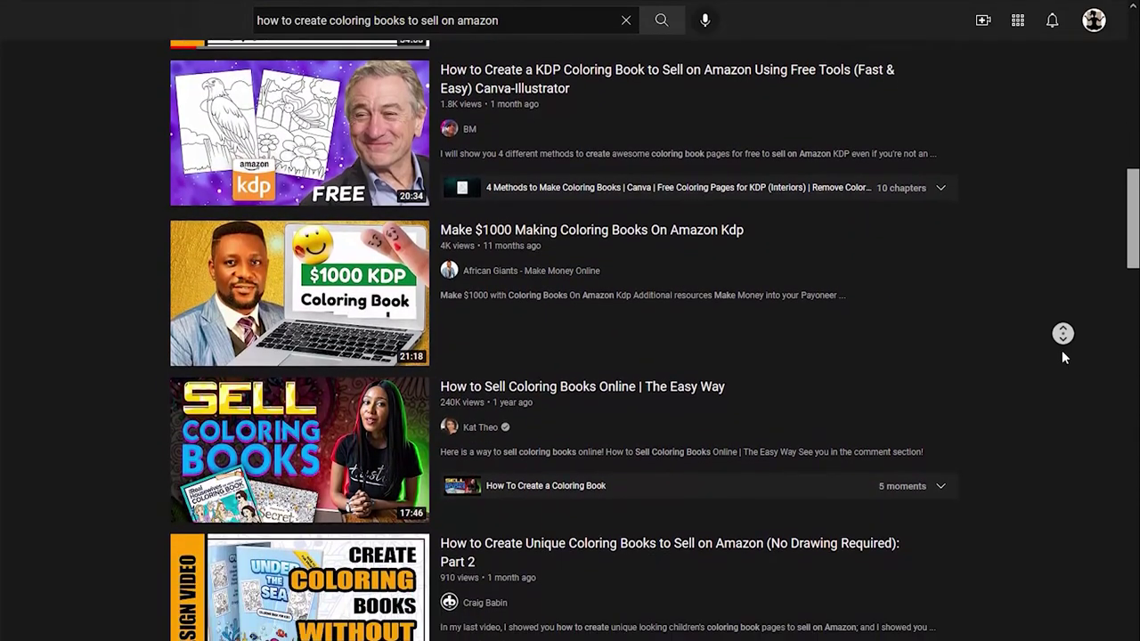
left_click(1063, 353)
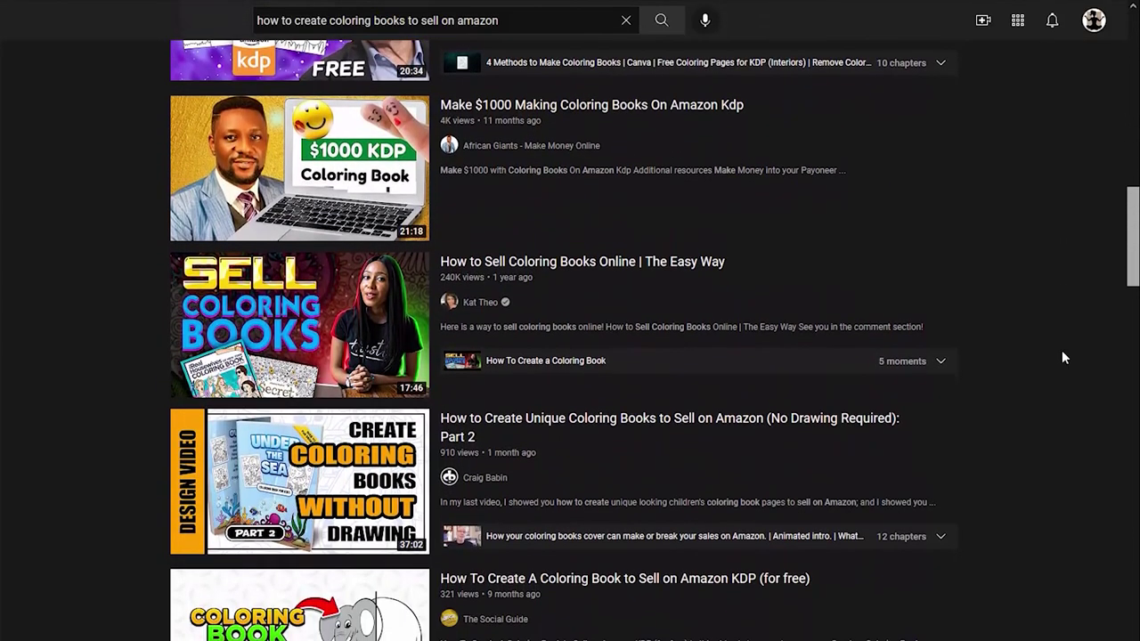